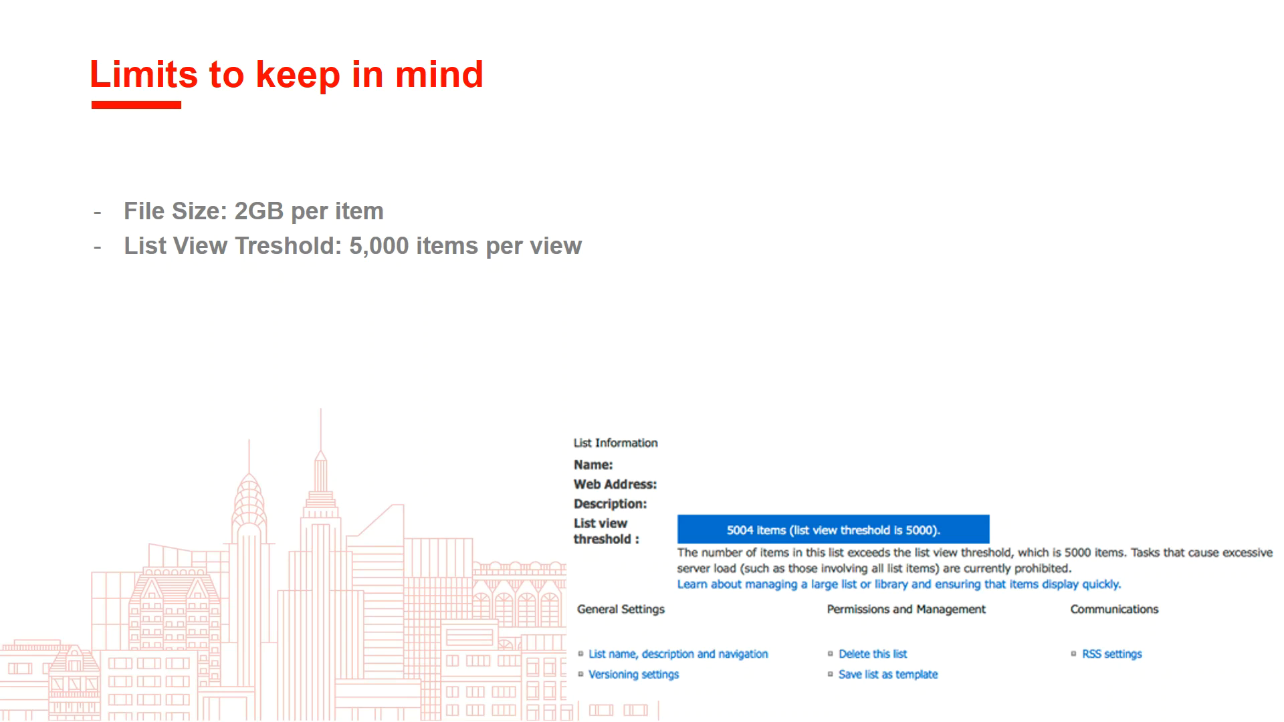
Exit the slideshow, switch to the Upteamist SharePoint site in the browser and open its site contents
{"action": "key", "text": "Escape"}
{"action": "left_click", "coordinate": [1215, 14]}
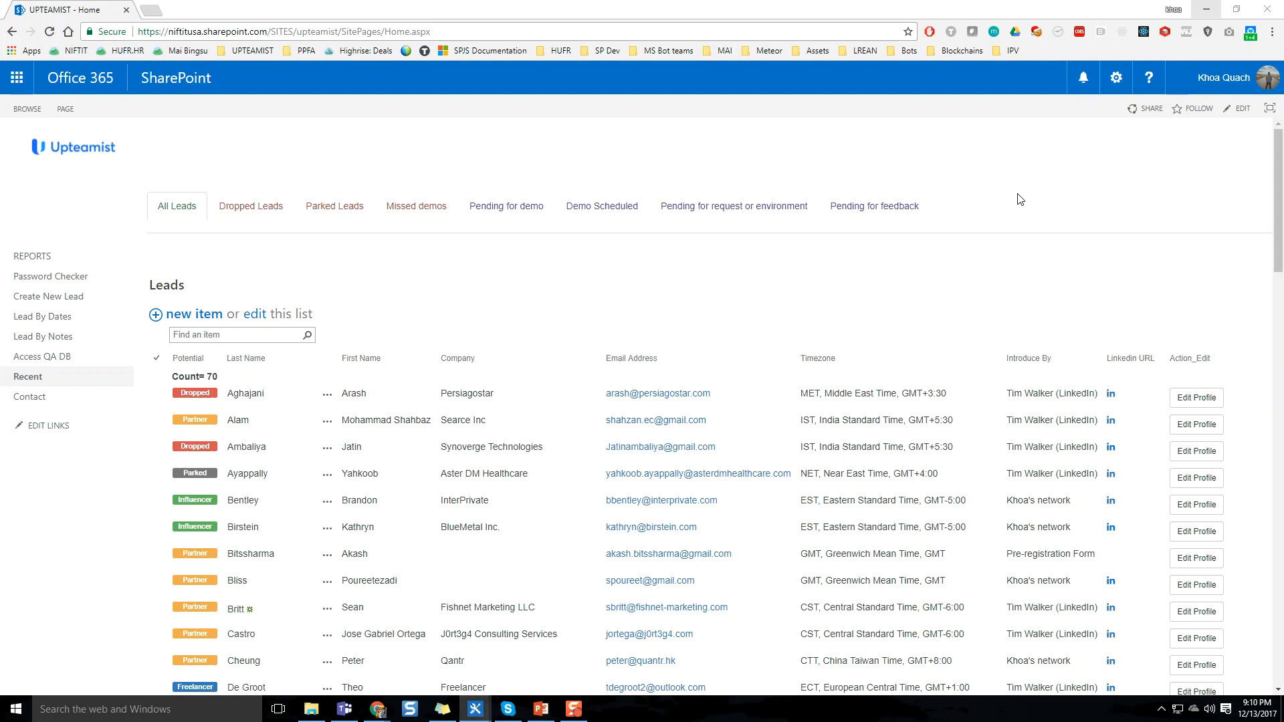
{"action": "left_click", "coordinate": [1116, 78]}
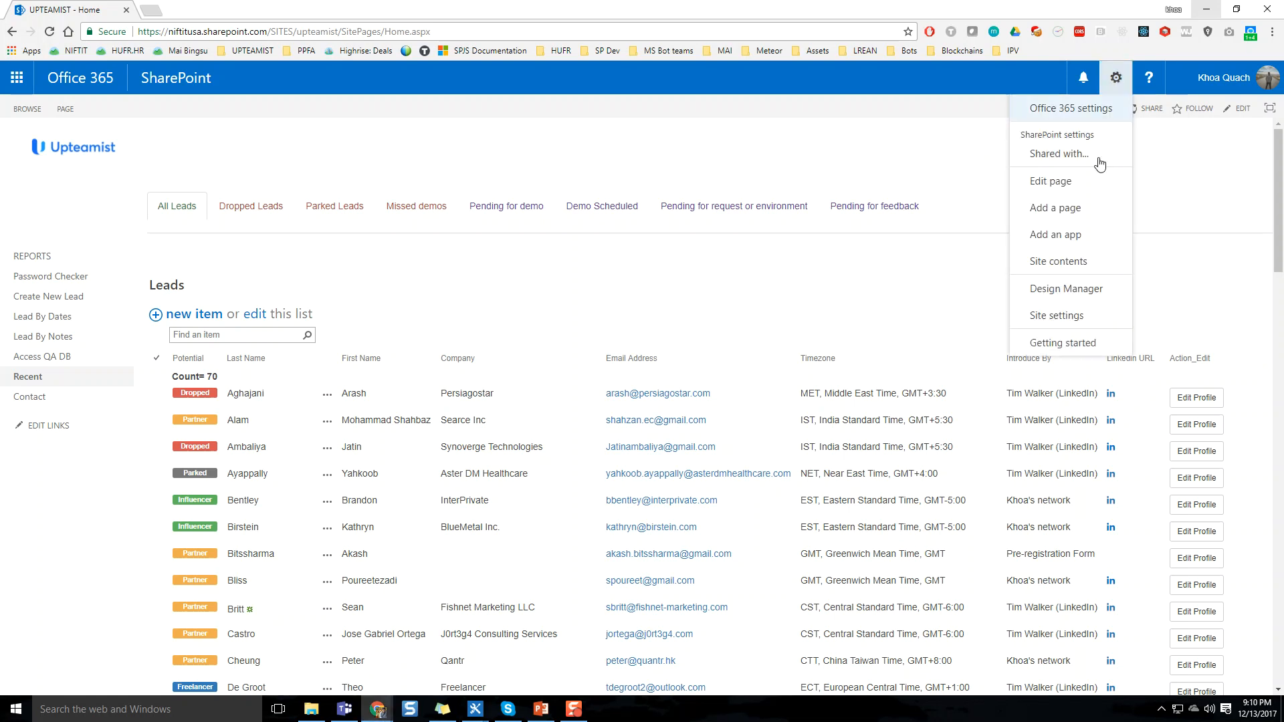
{"action": "left_click", "coordinate": [1093, 262]}
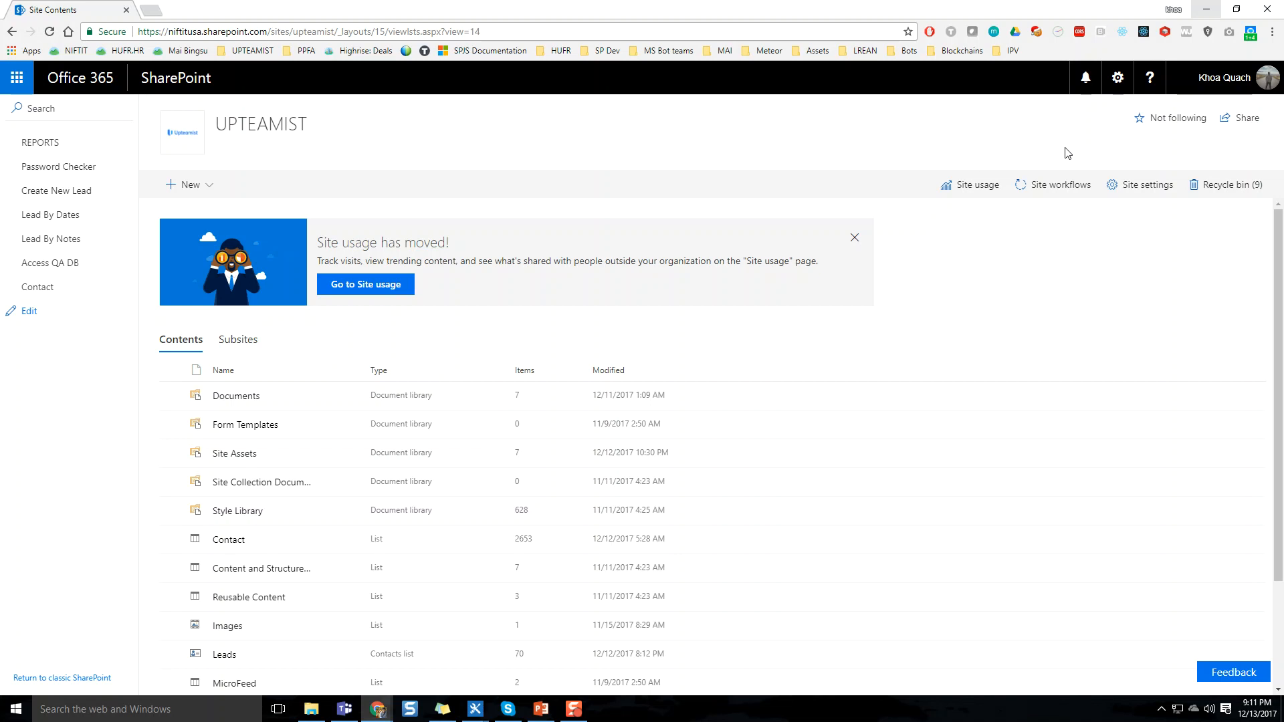
Create a new list named "Simple List" on the site
{"action": "left_click", "coordinate": [216, 192]}
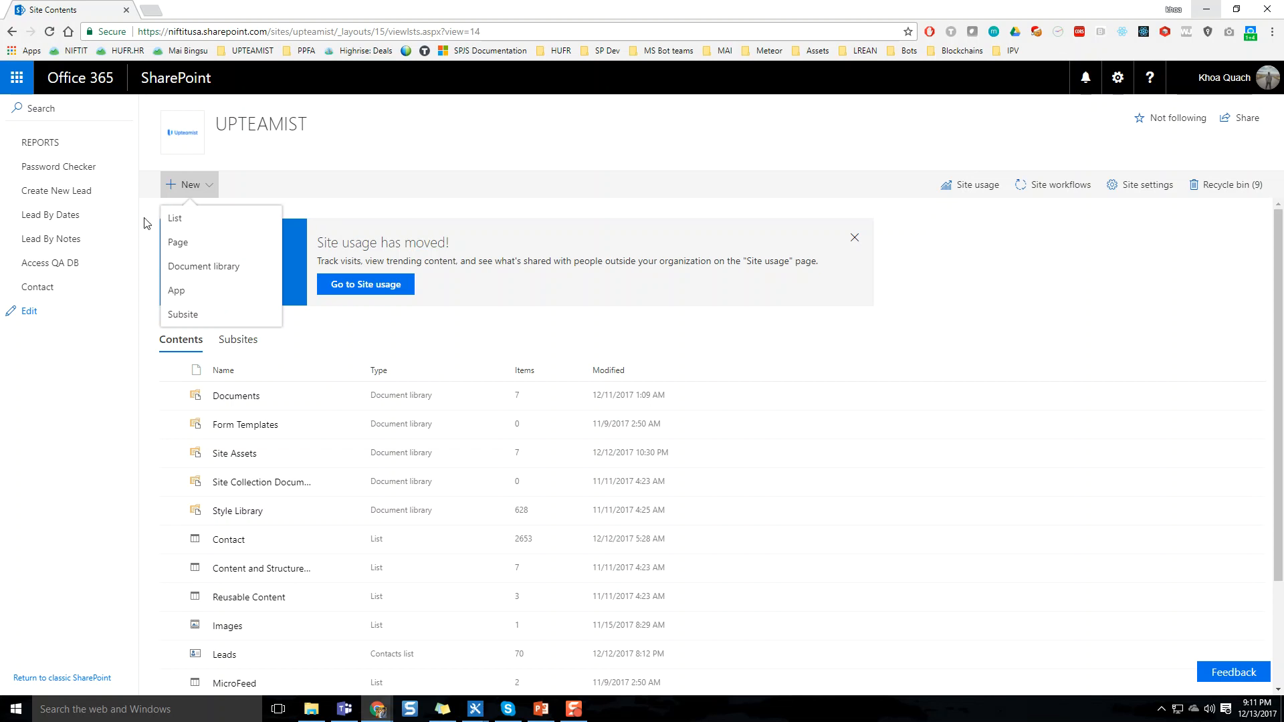
{"action": "left_click", "coordinate": [175, 218]}
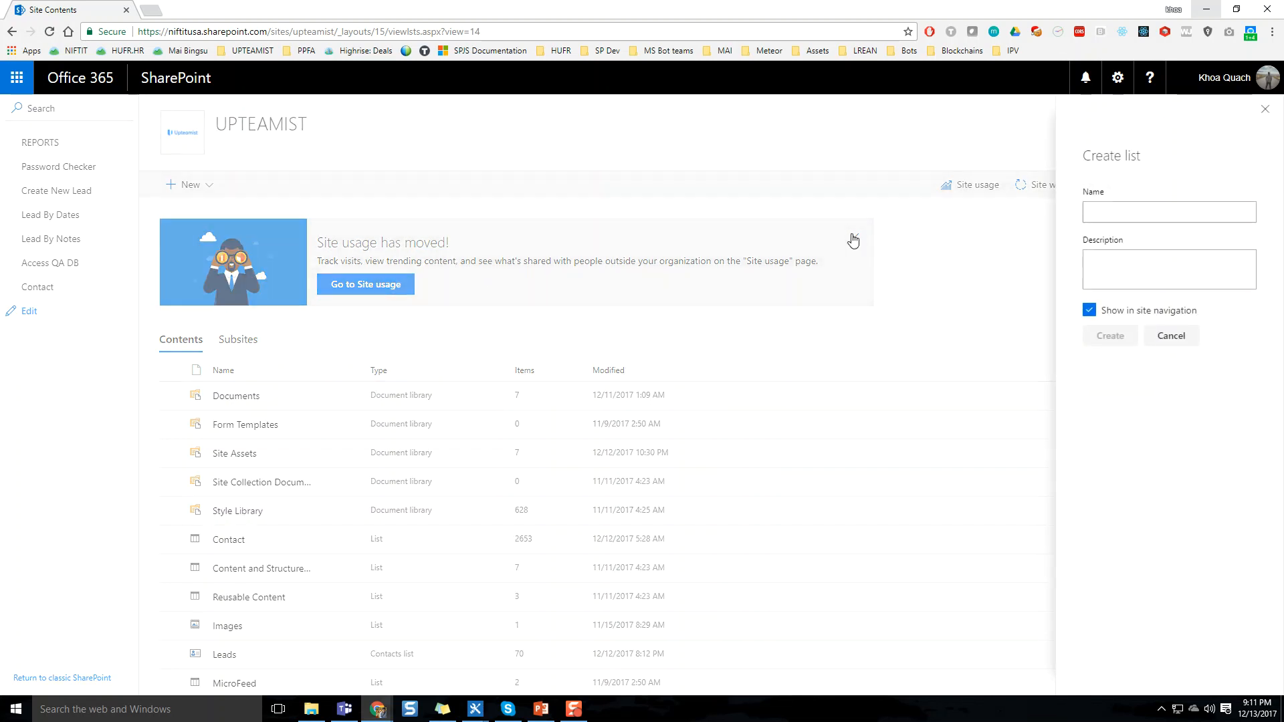
{"action": "left_click", "coordinate": [1110, 214]}
{"action": "type", "text": "Simple List"}
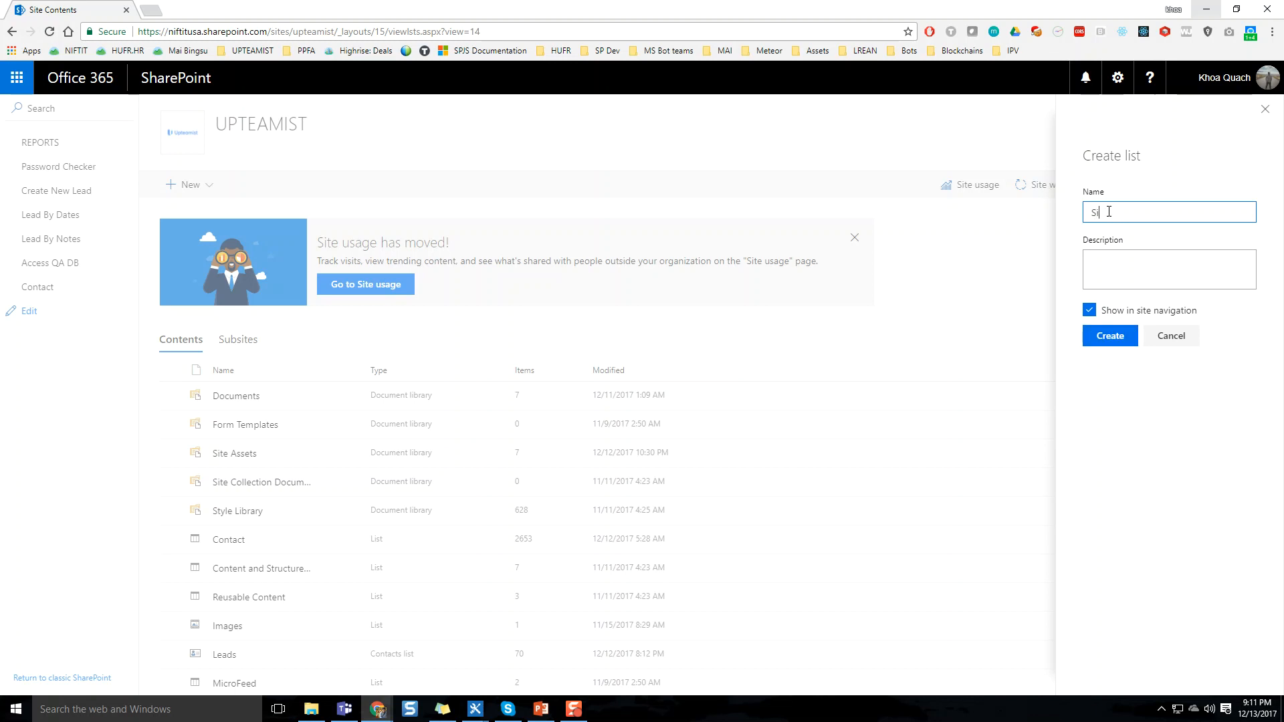
{"action": "key", "text": "Tab"}
{"action": "key", "text": "Tab"}
{"action": "key", "text": "Tab"}
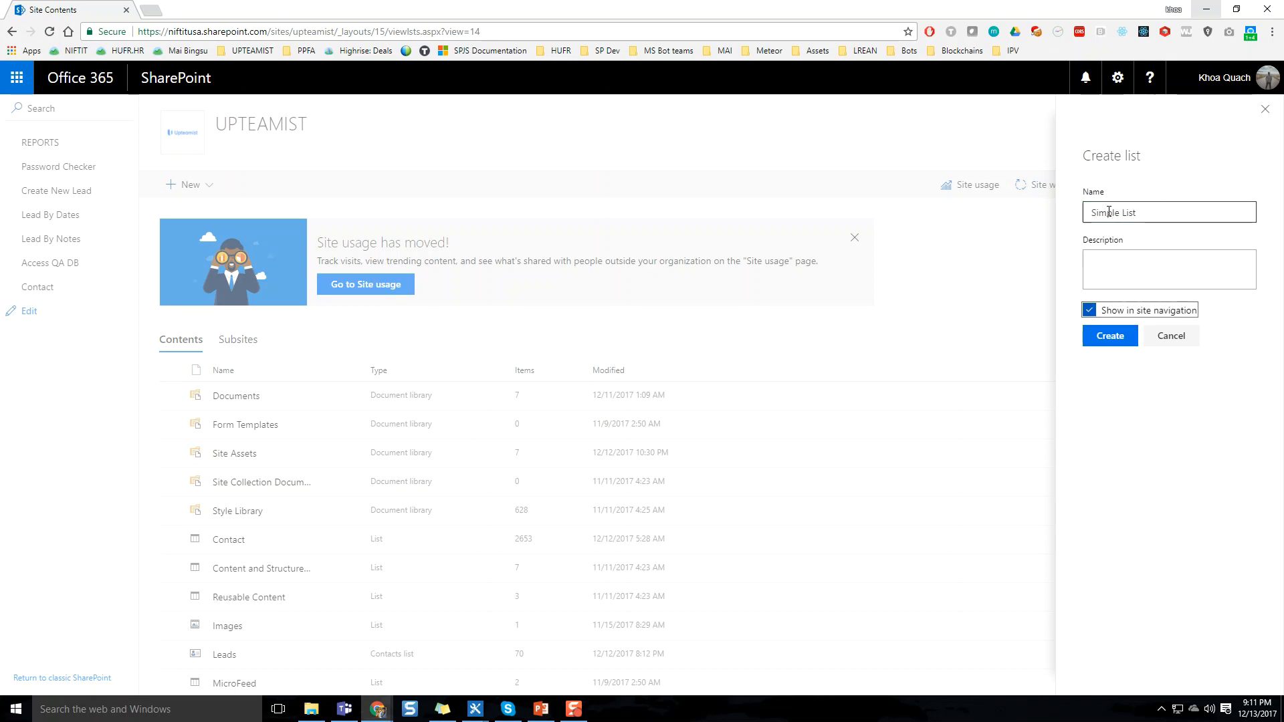
{"action": "key", "text": "Return"}
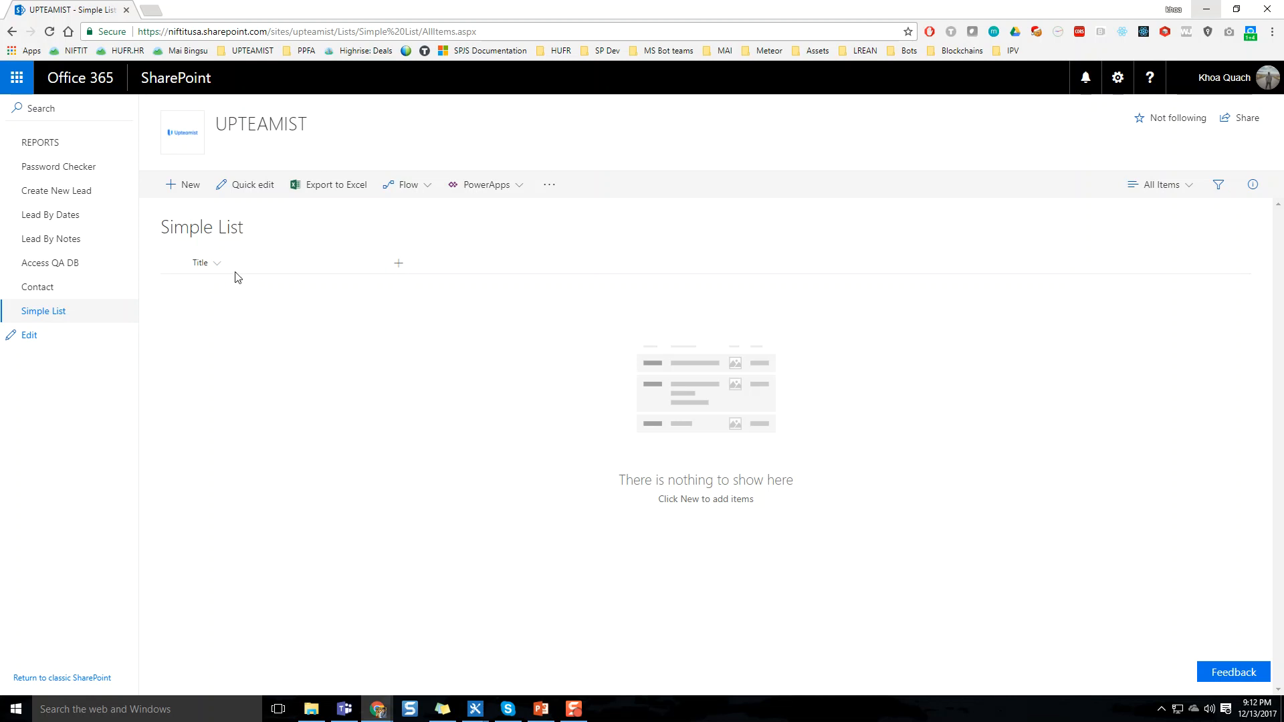
Add a multiple lines of text column named "Description" to the list
{"action": "left_click", "coordinate": [397, 267]}
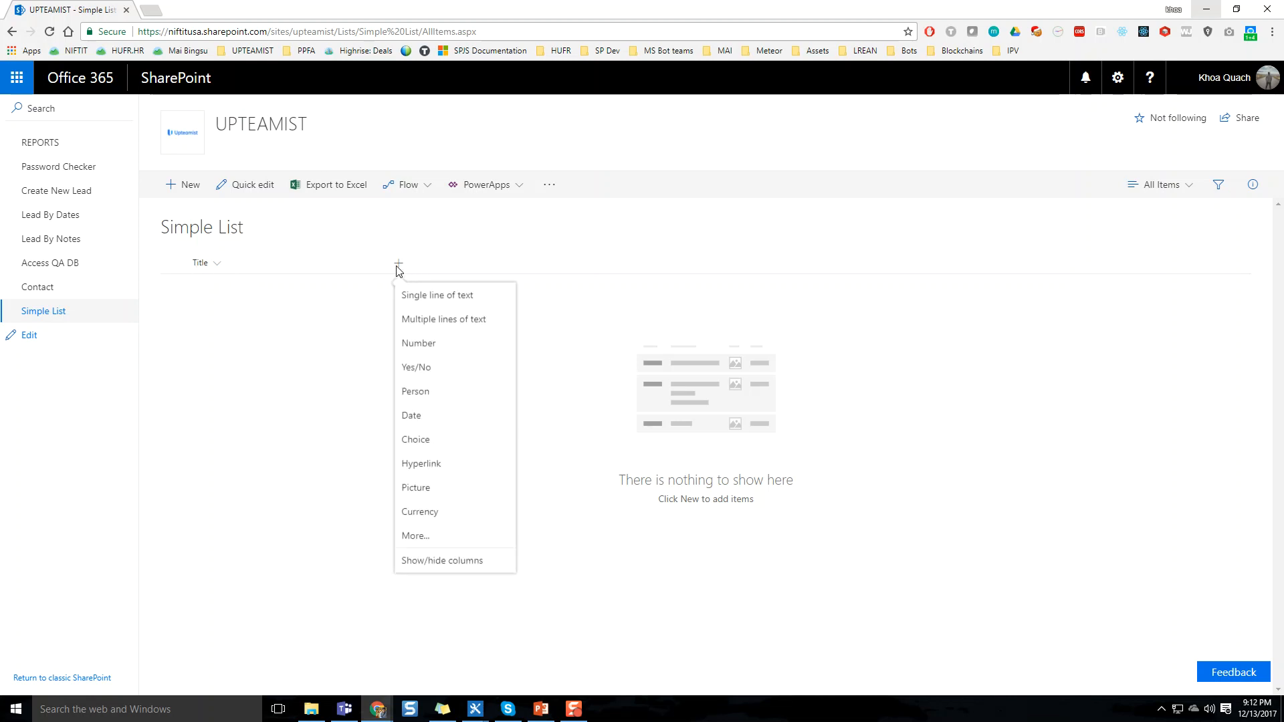
{"action": "left_click", "coordinate": [430, 319]}
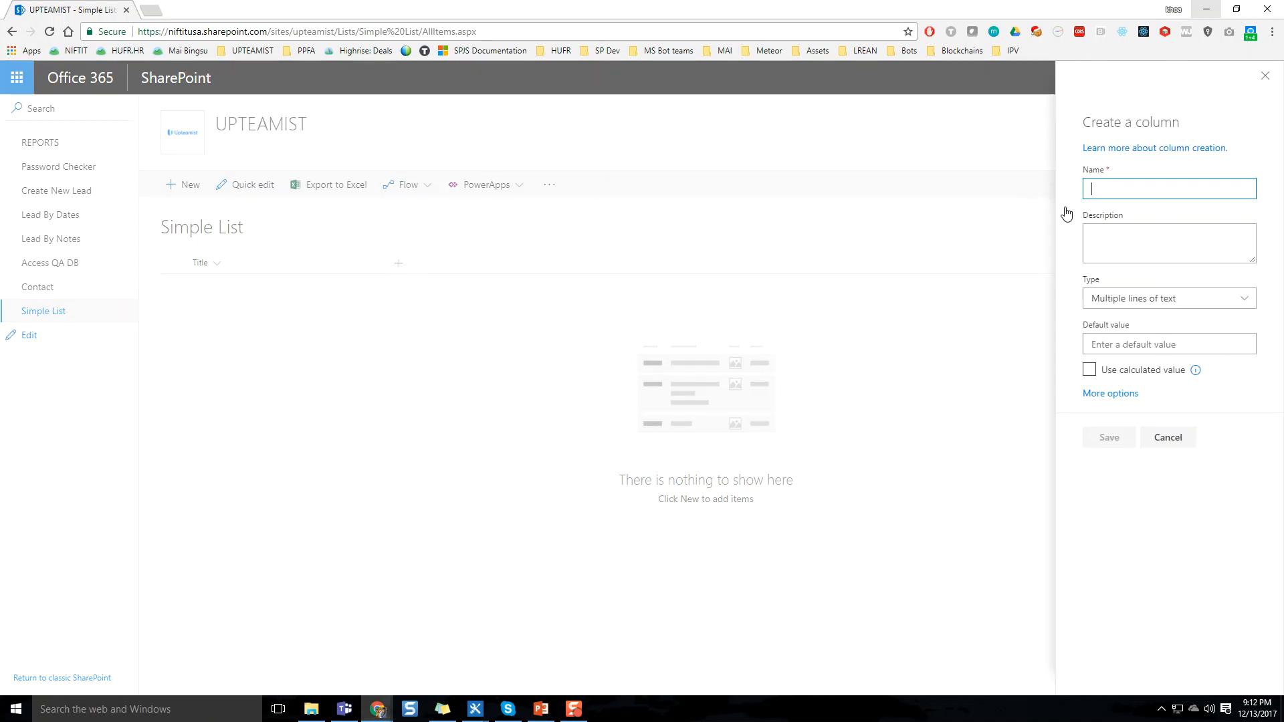
{"action": "type", "text": "Description"}
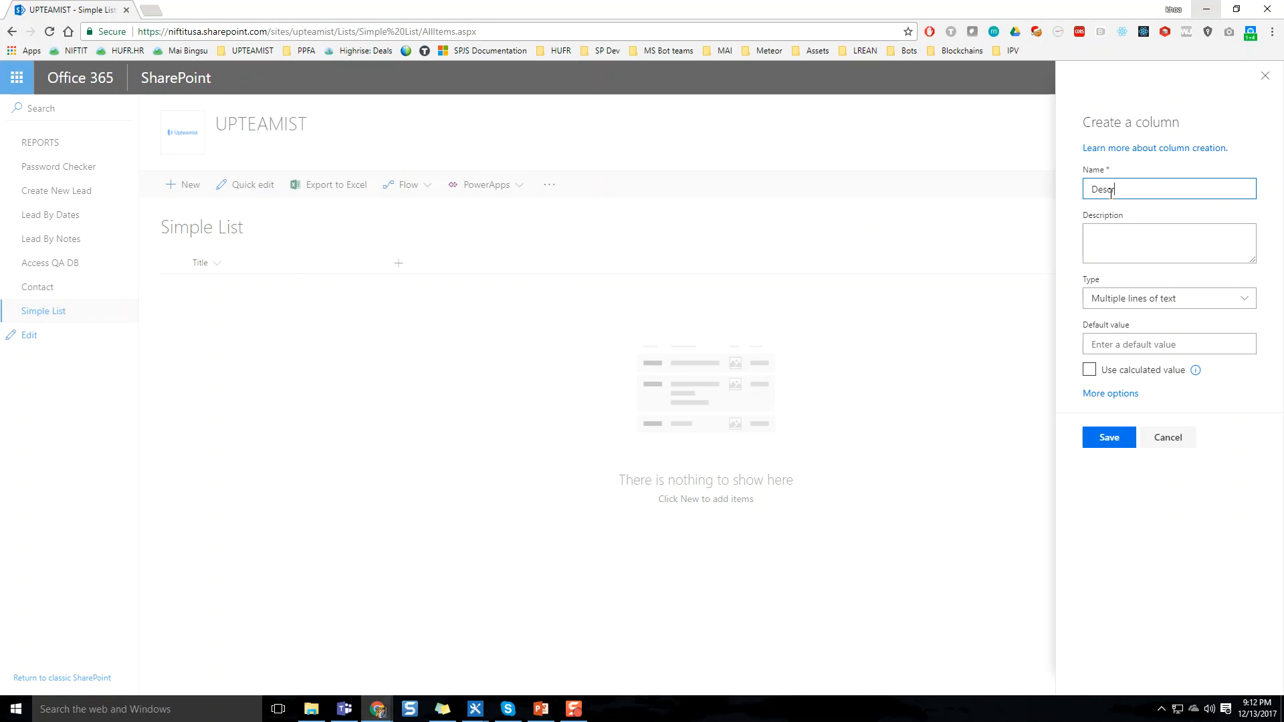
{"action": "key", "text": "Tab"}
{"action": "key", "text": "Tab"}
{"action": "key", "text": "Tab"}
{"action": "key", "text": "Tab"}
{"action": "key", "text": "Tab"}
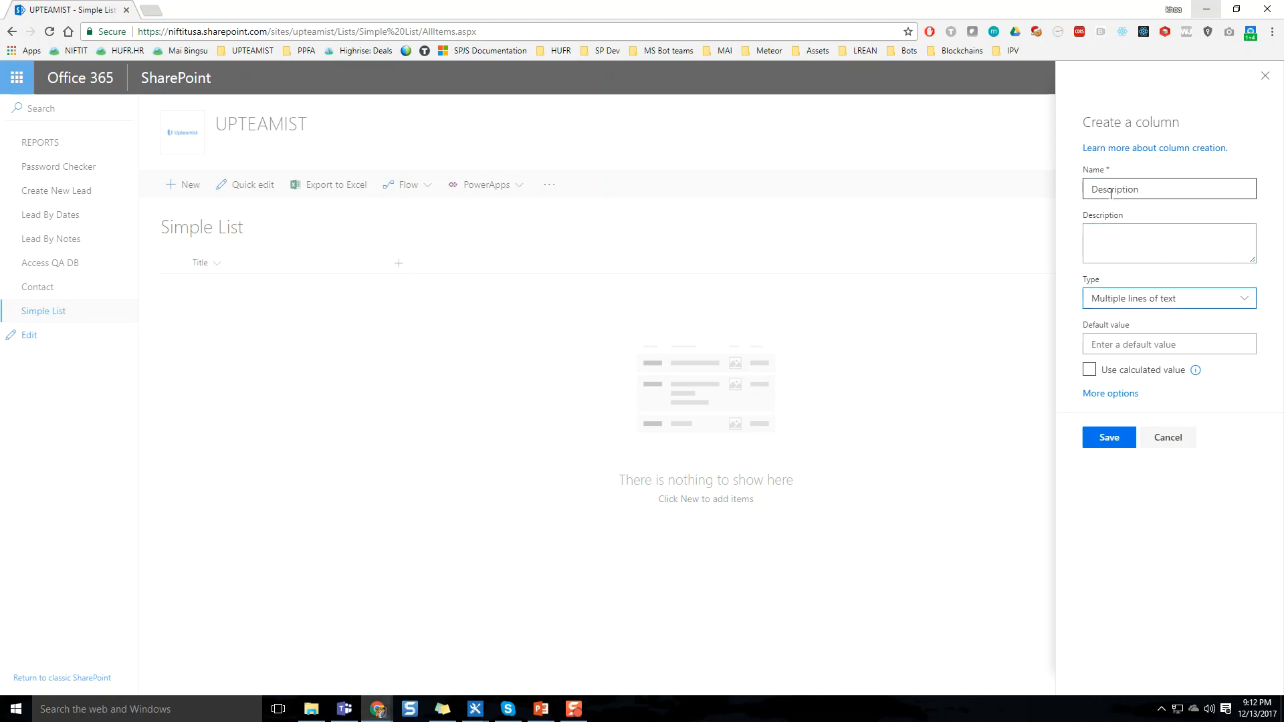
{"action": "key", "text": "Tab"}
{"action": "key", "text": "Tab"}
{"action": "key", "text": "Return"}
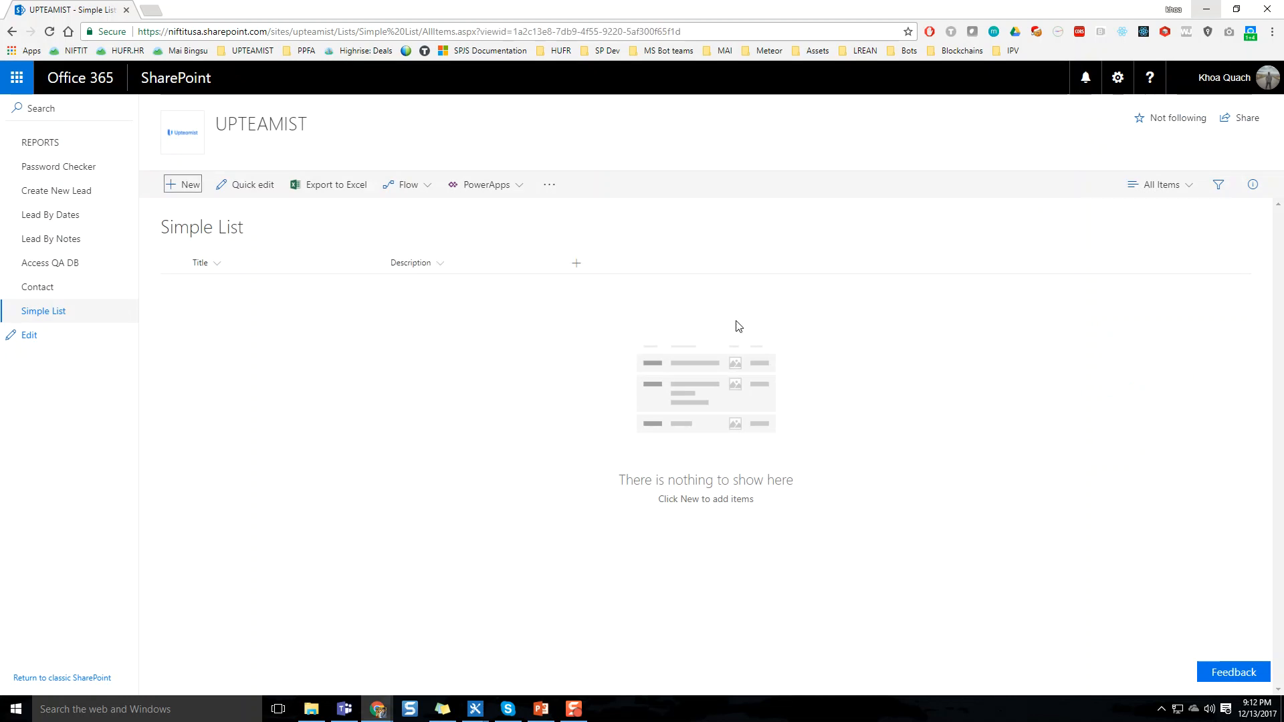
Add a column named "Person" of type Person or Group to the list, using the full column creation form
{"action": "left_click", "coordinate": [575, 264]}
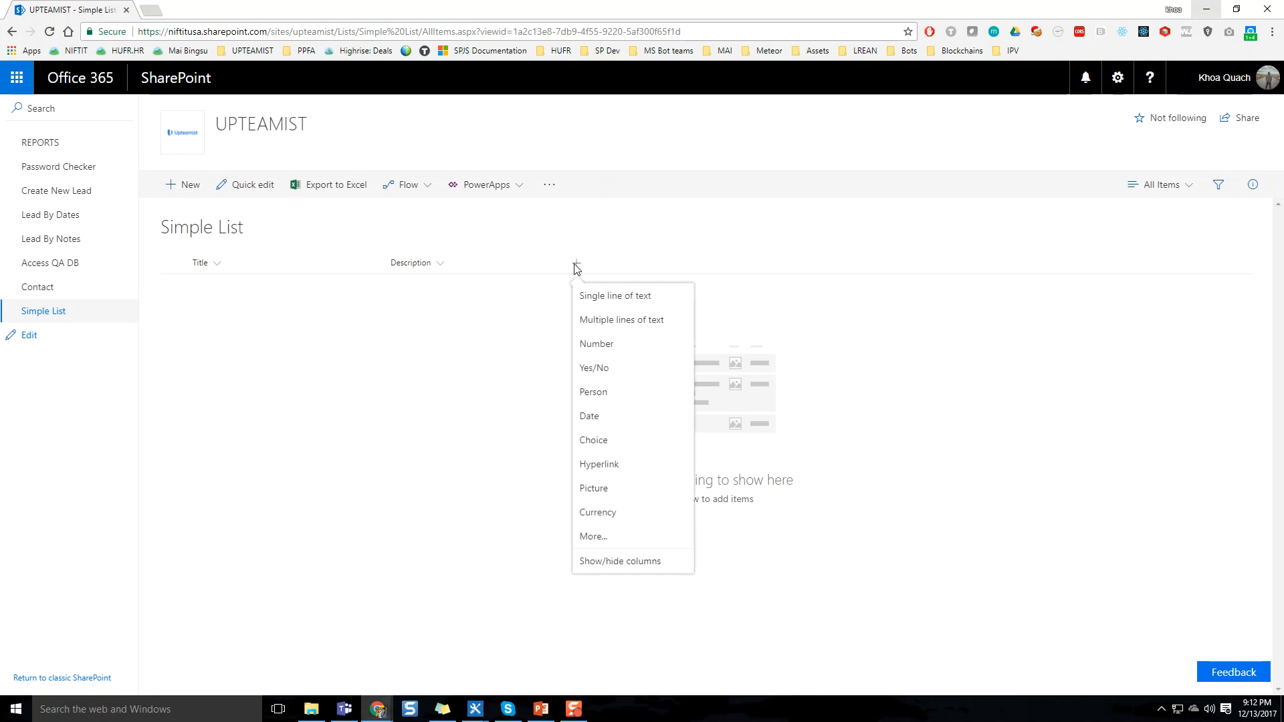
{"action": "left_click", "coordinate": [613, 543]}
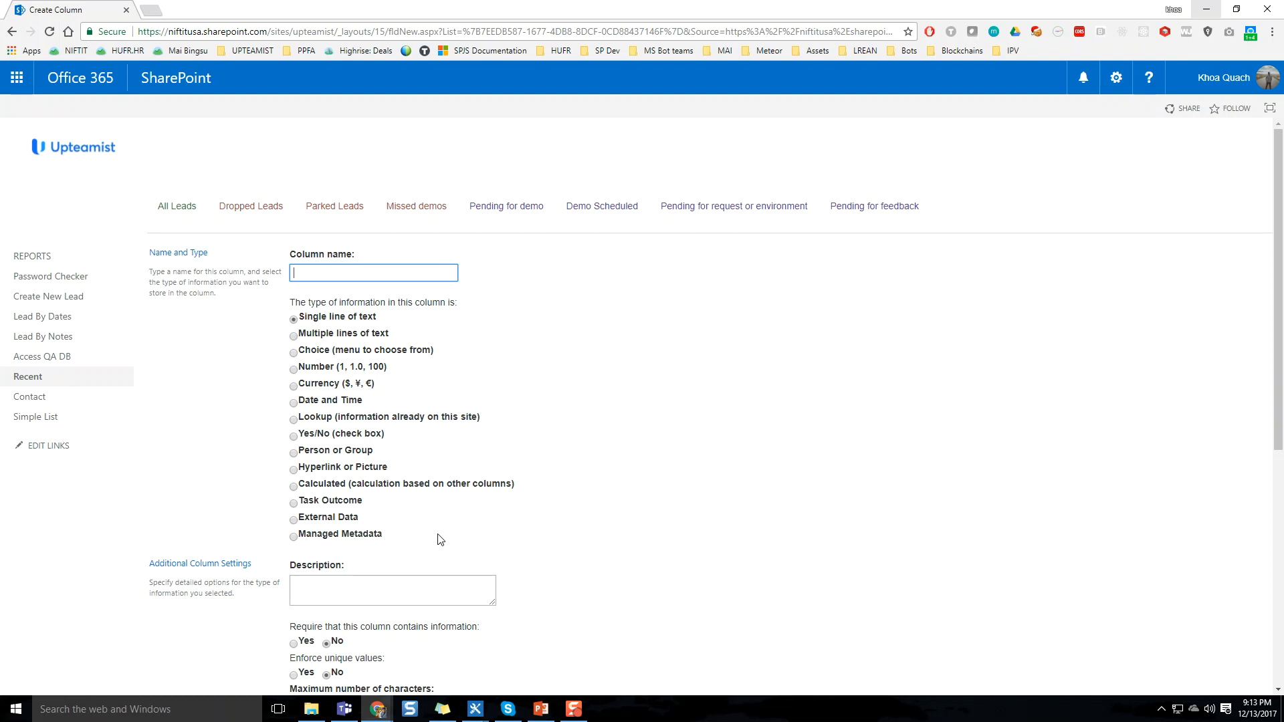
{"action": "left_click", "coordinate": [337, 438]}
{"action": "left_click", "coordinate": [363, 485]}
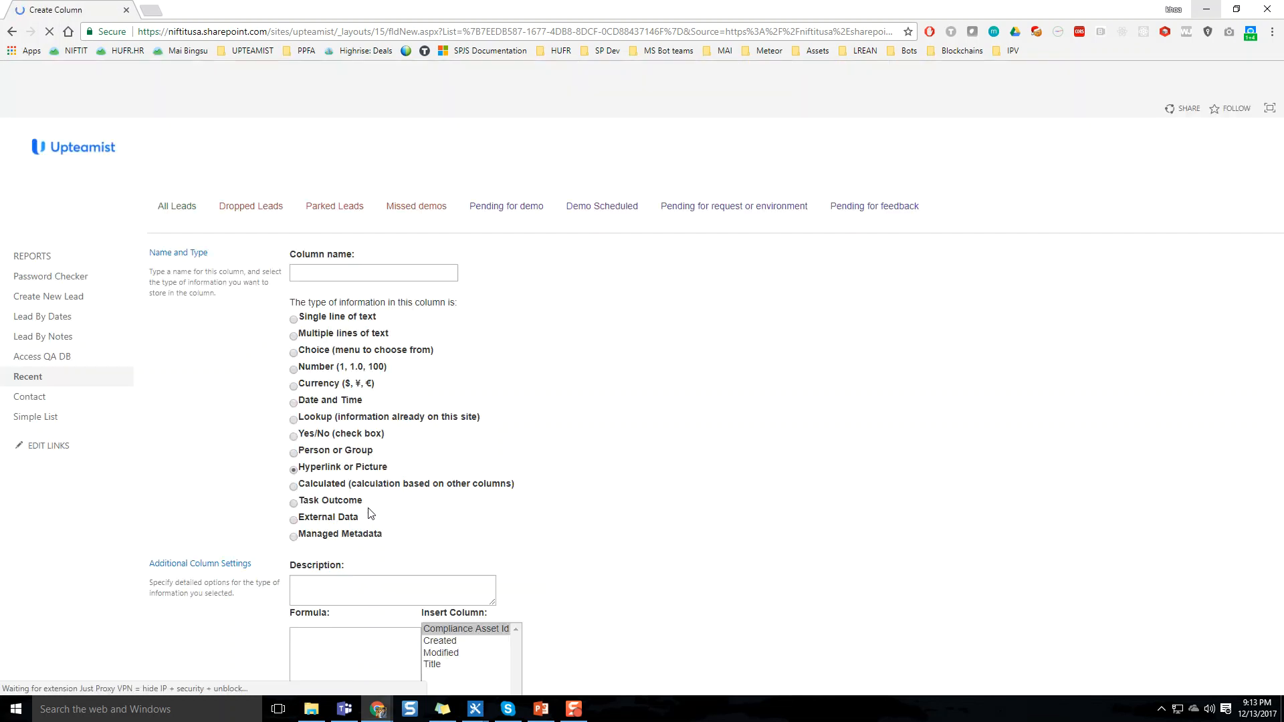
{"action": "left_click", "coordinate": [354, 468]}
{"action": "left_click", "coordinate": [359, 452]}
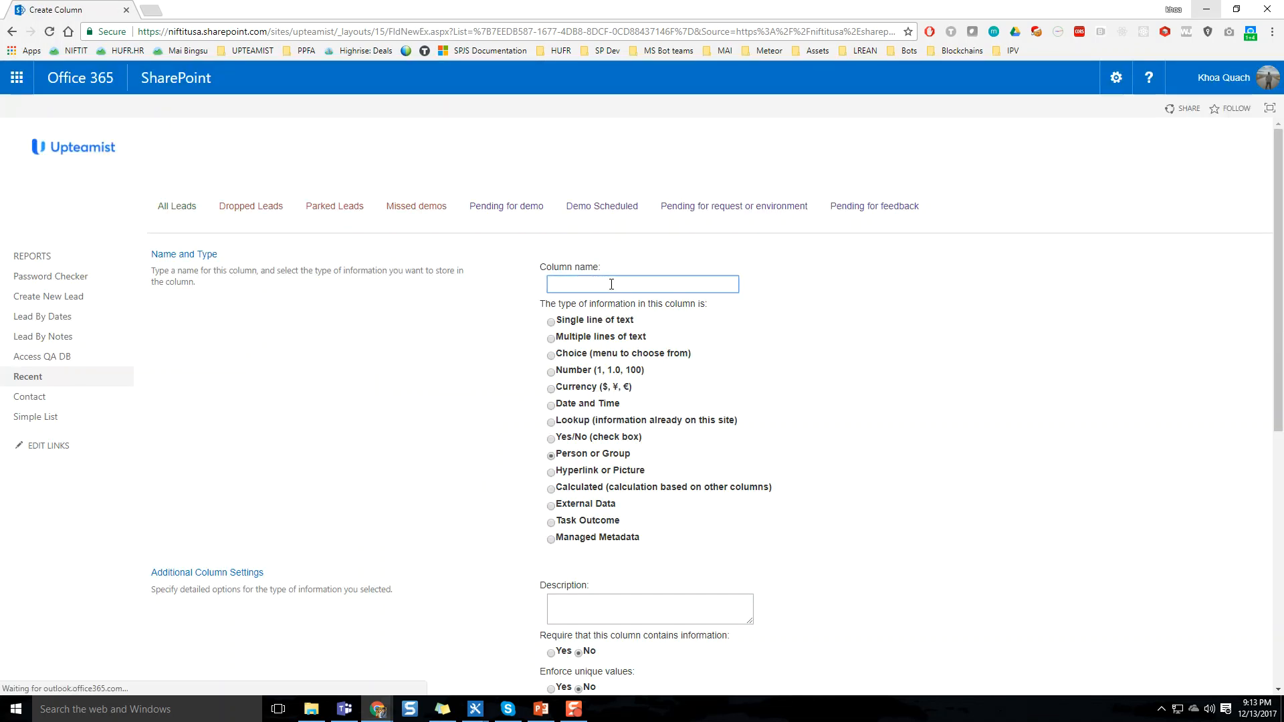
{"action": "type", "text": "Person"}
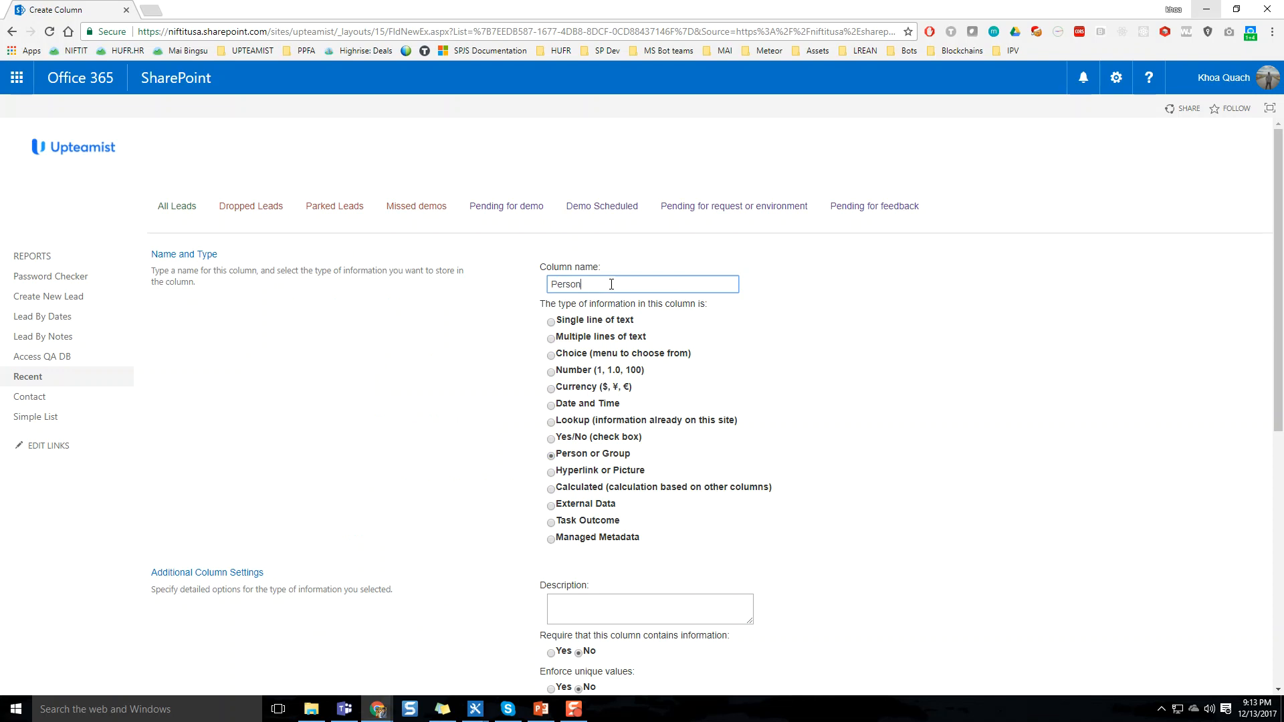
{"action": "scroll", "coordinate": [829, 455], "scroll_direction": "down", "scroll_amount": 7}
{"action": "left_click", "coordinate": [1151, 635]}
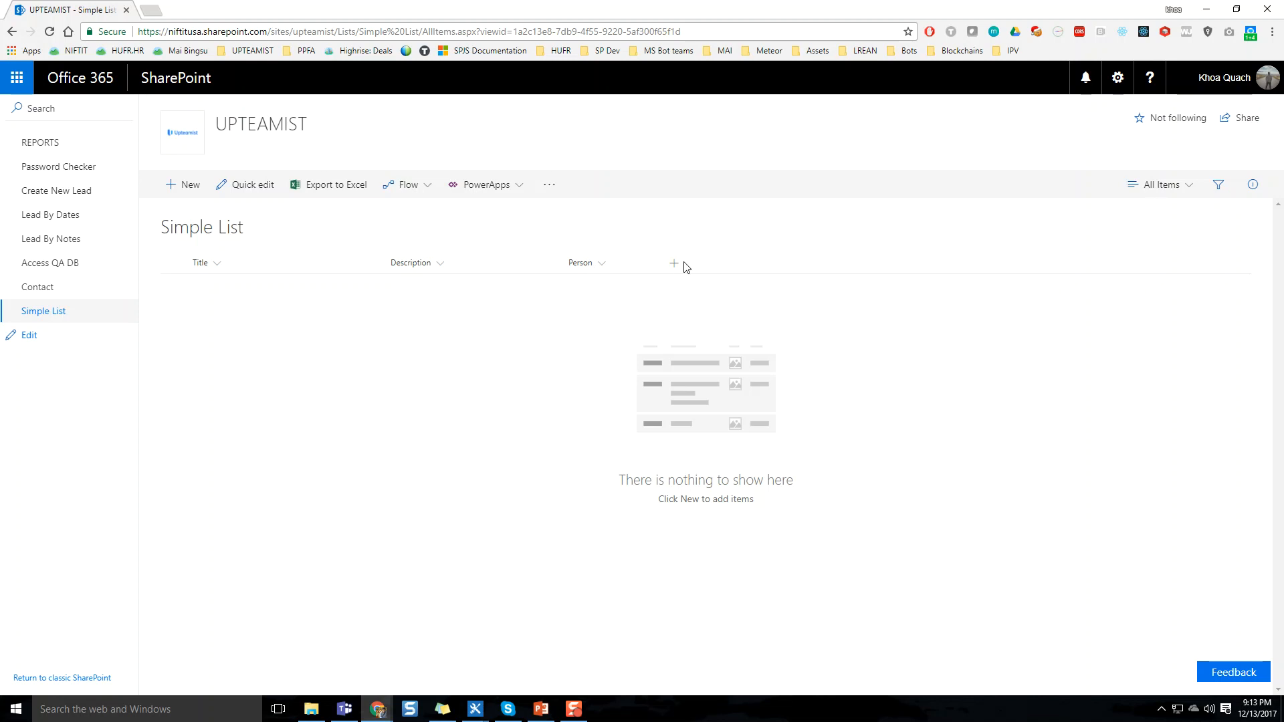
Add a list item in Quick edit with title "Test", description "Hello this is a test" and the site owner as person
{"action": "left_click", "coordinate": [598, 268]}
{"action": "left_click", "coordinate": [408, 371]}
{"action": "left_click", "coordinate": [253, 193]}
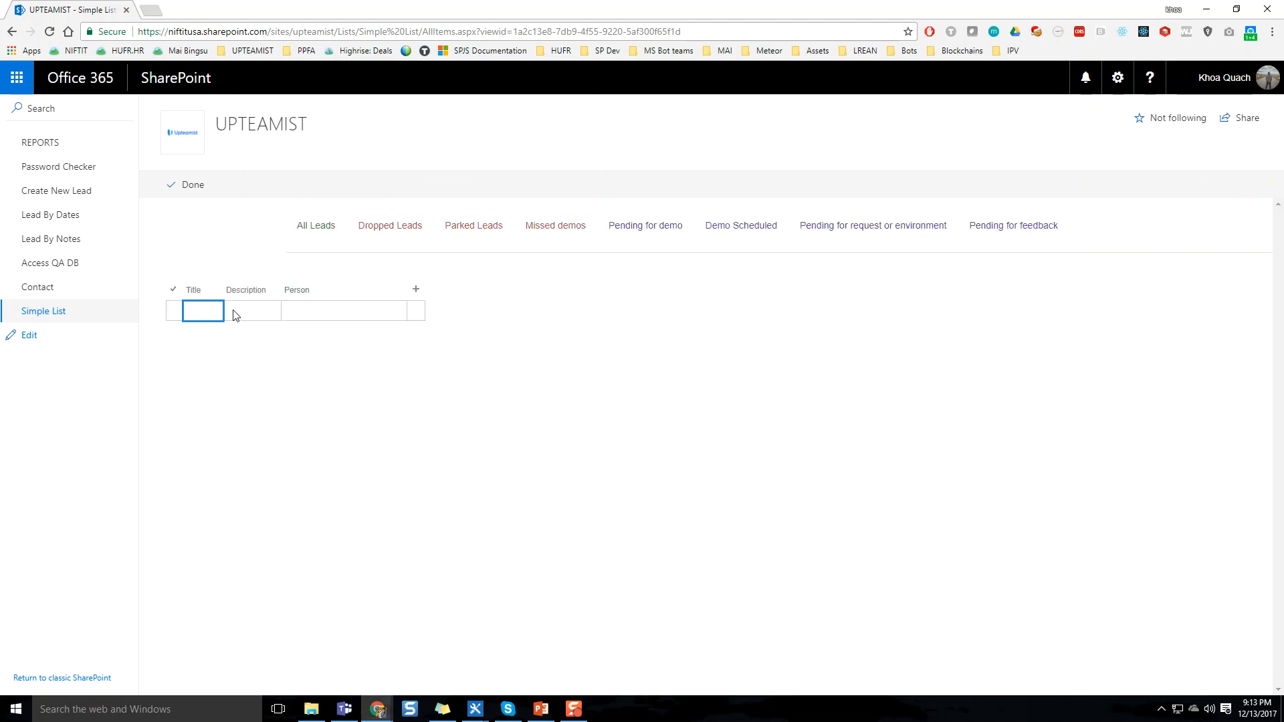
{"action": "type", "text": "Test"}
{"action": "key", "text": "Tab"}
{"action": "type", "text": "H"}
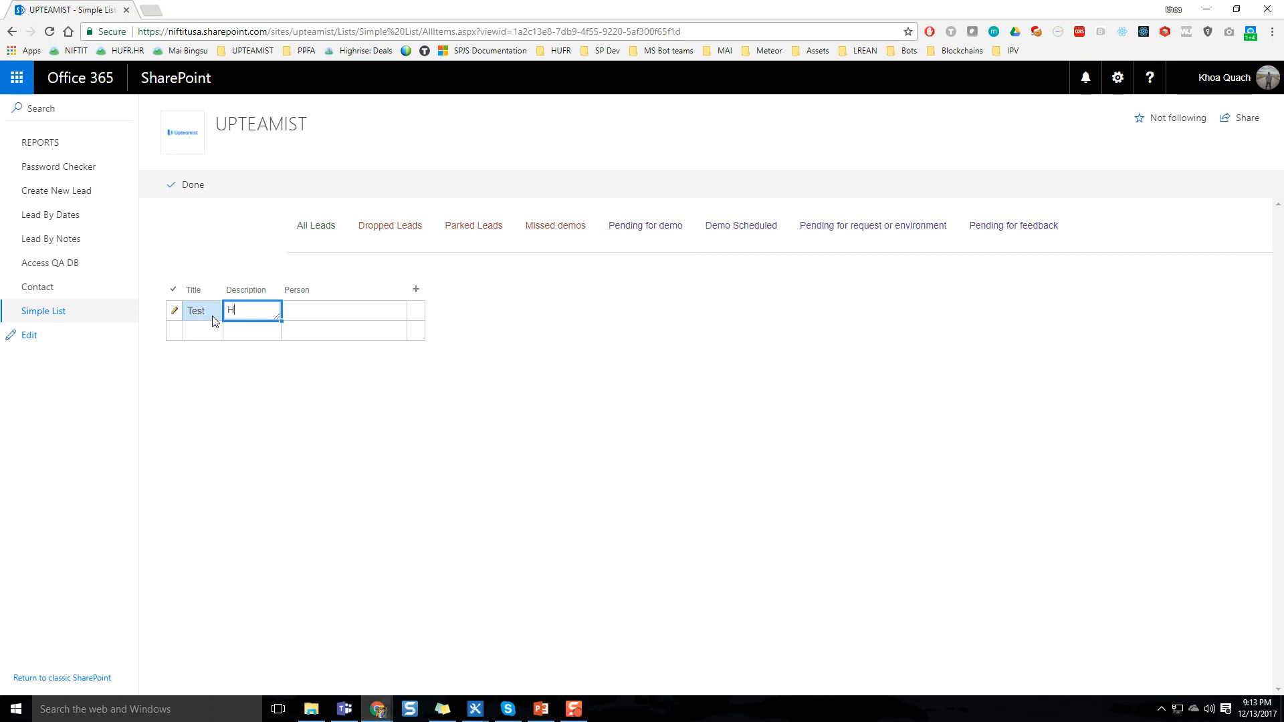
{"action": "type", "text": "ello this is a test"}
{"action": "key", "text": "Tab"}
{"action": "type", "text": "ahoa"}
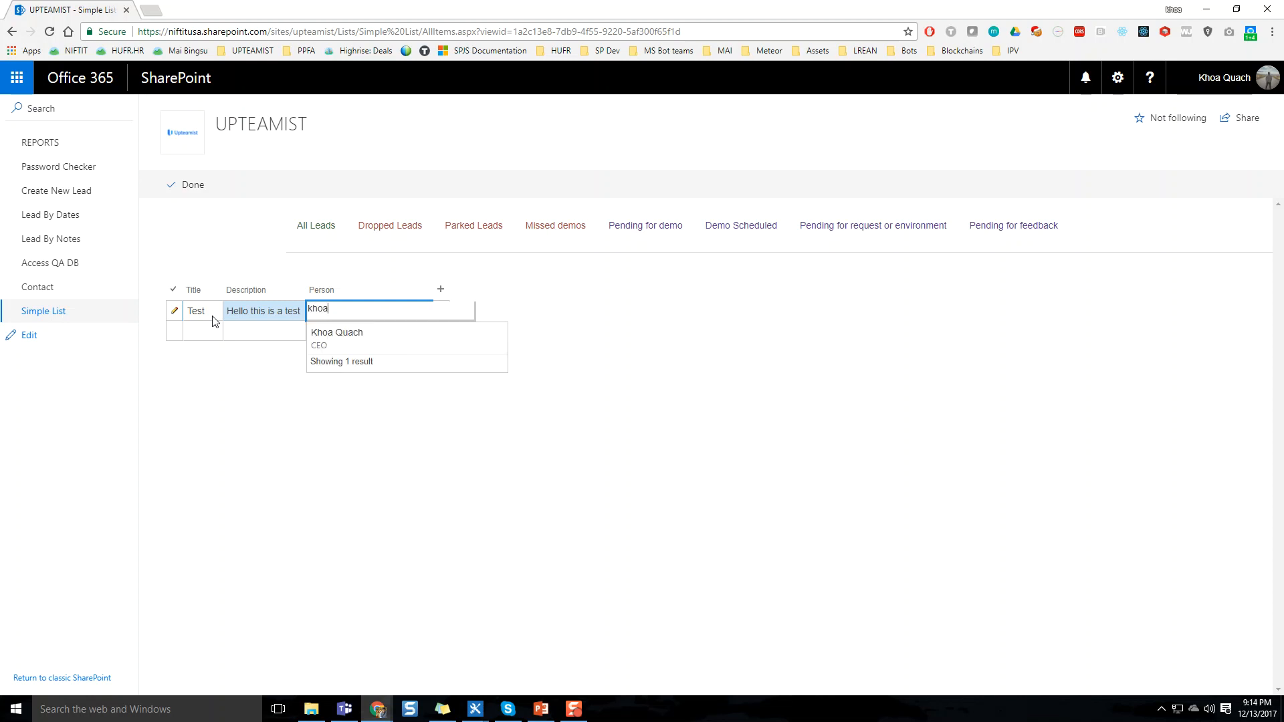
{"action": "left_click", "coordinate": [350, 336]}
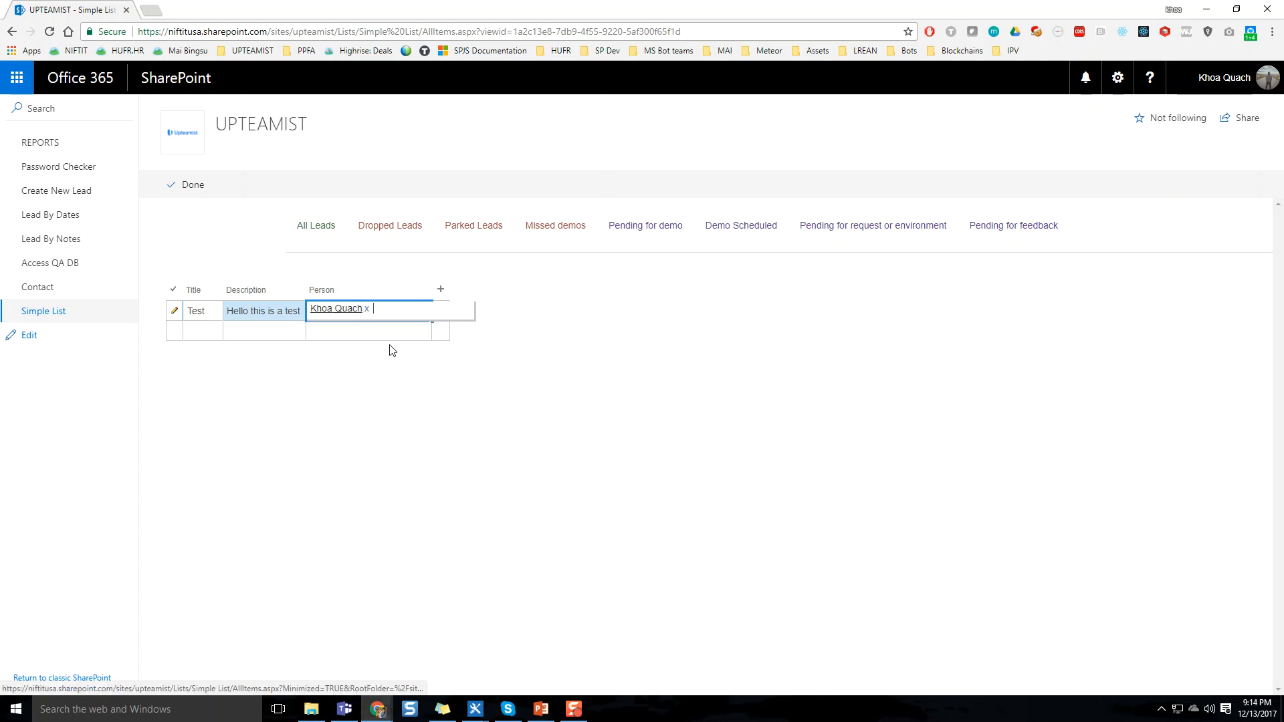
{"action": "left_click", "coordinate": [188, 189]}
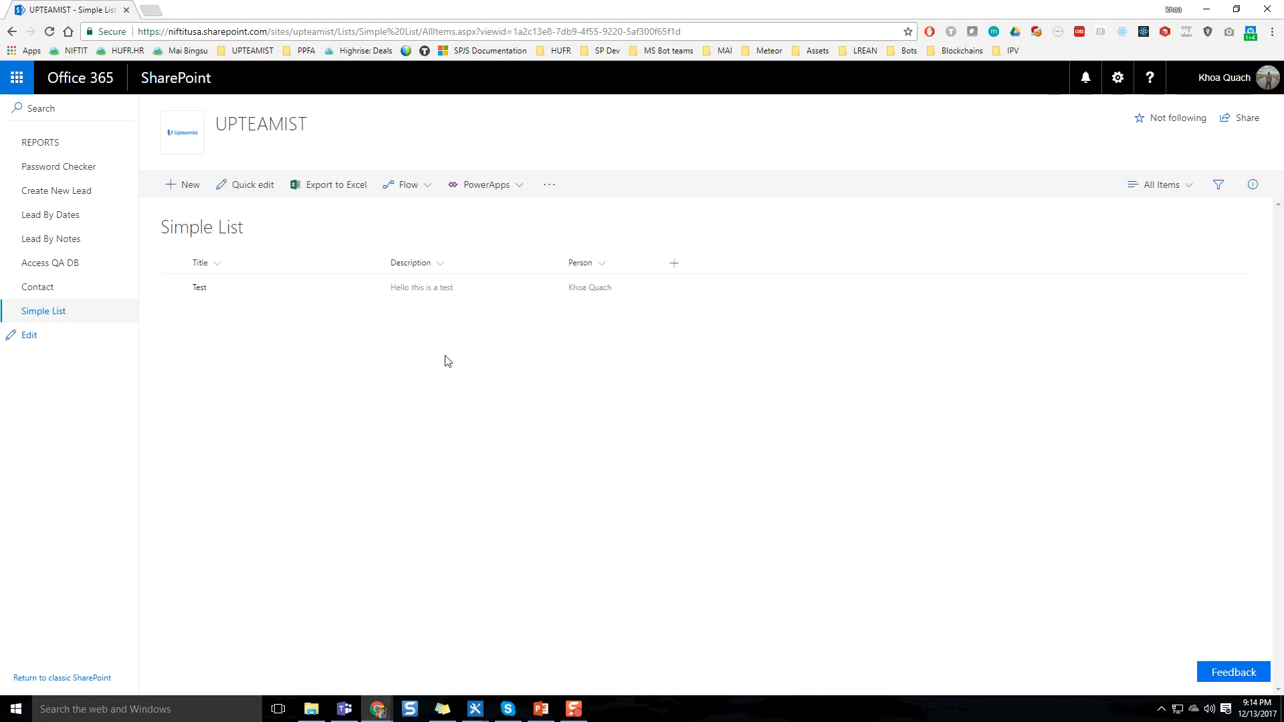
Group the list by Person and save it as a new public view named with the person's first name
{"action": "left_click", "coordinate": [602, 264]}
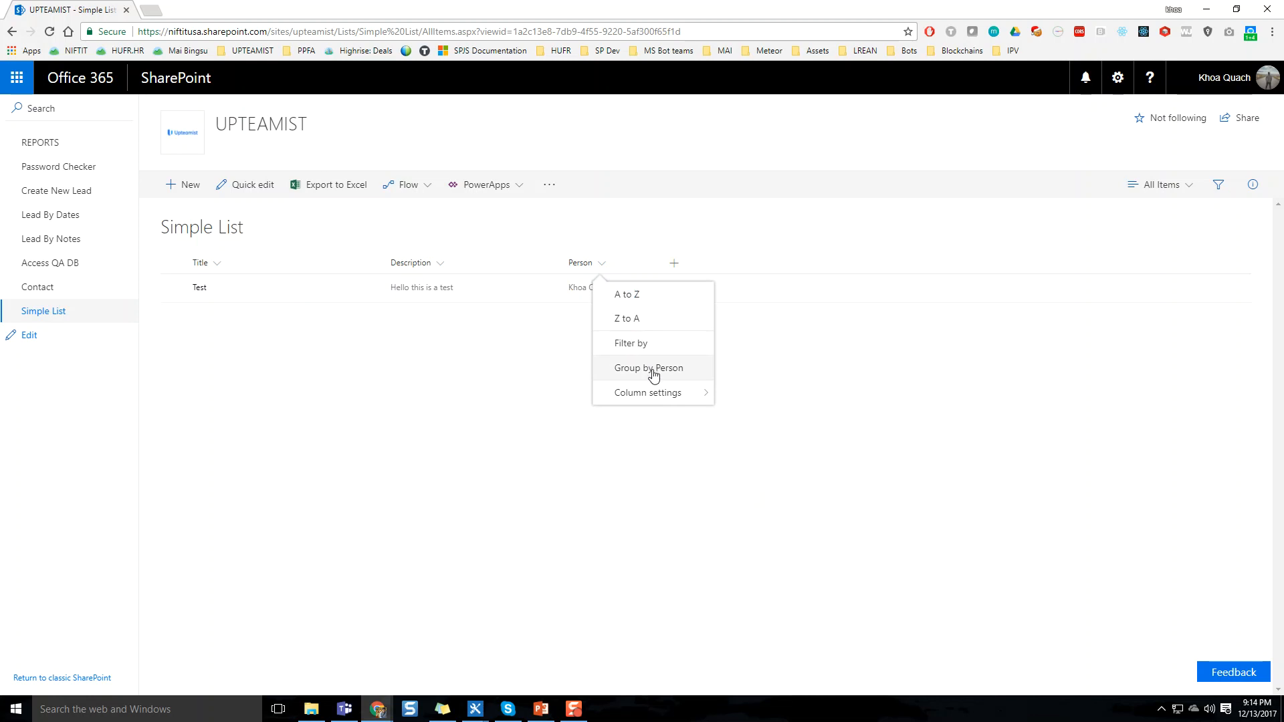
{"action": "left_click", "coordinate": [653, 371]}
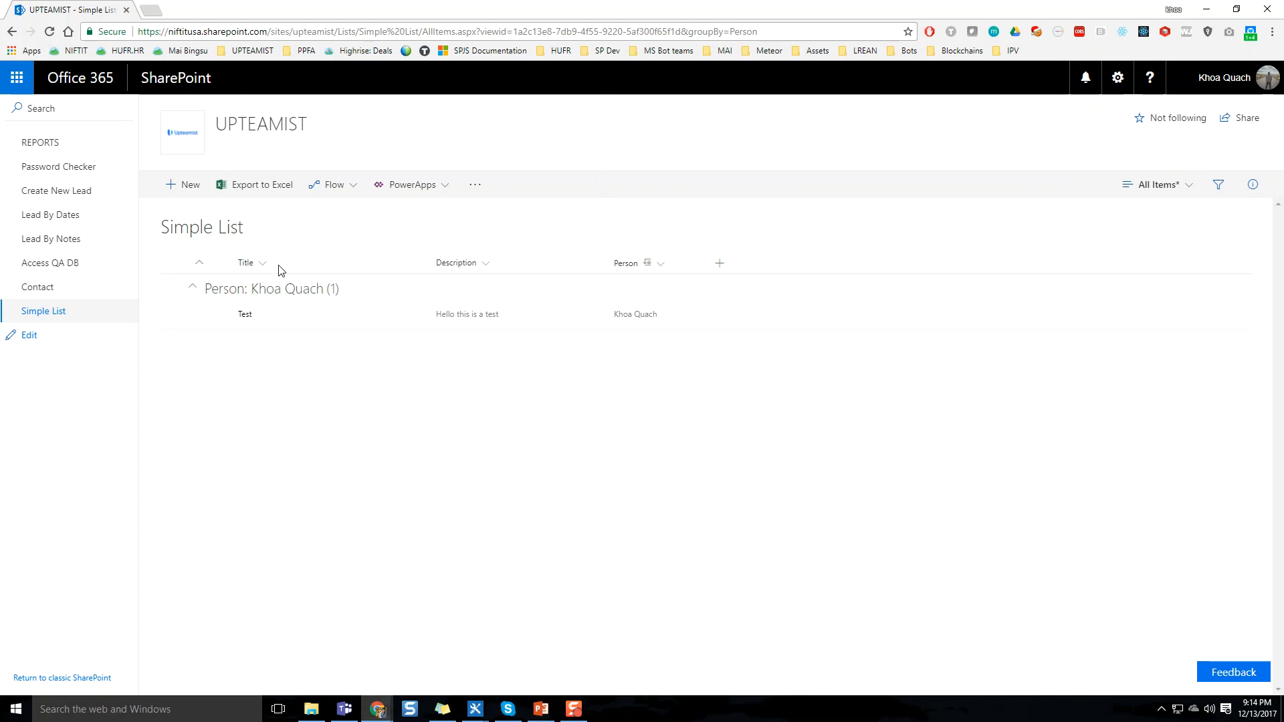
{"action": "left_click", "coordinate": [1181, 187]}
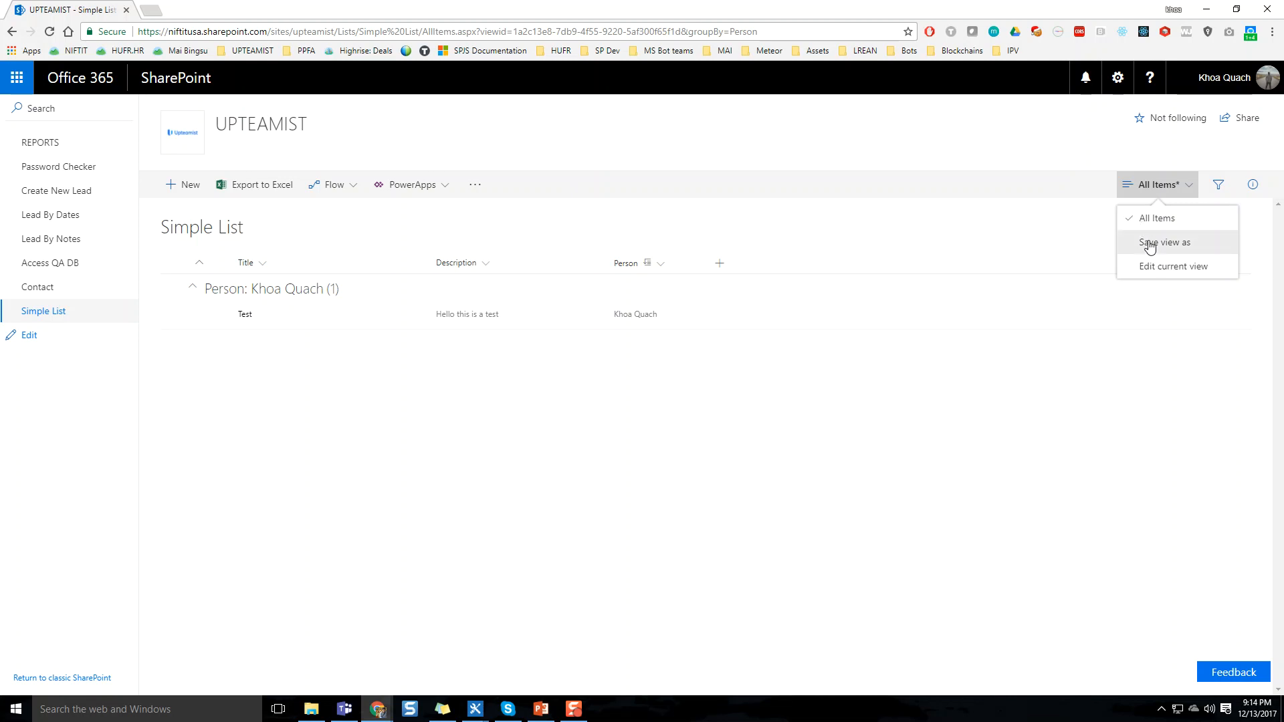
{"action": "left_click", "coordinate": [1146, 242]}
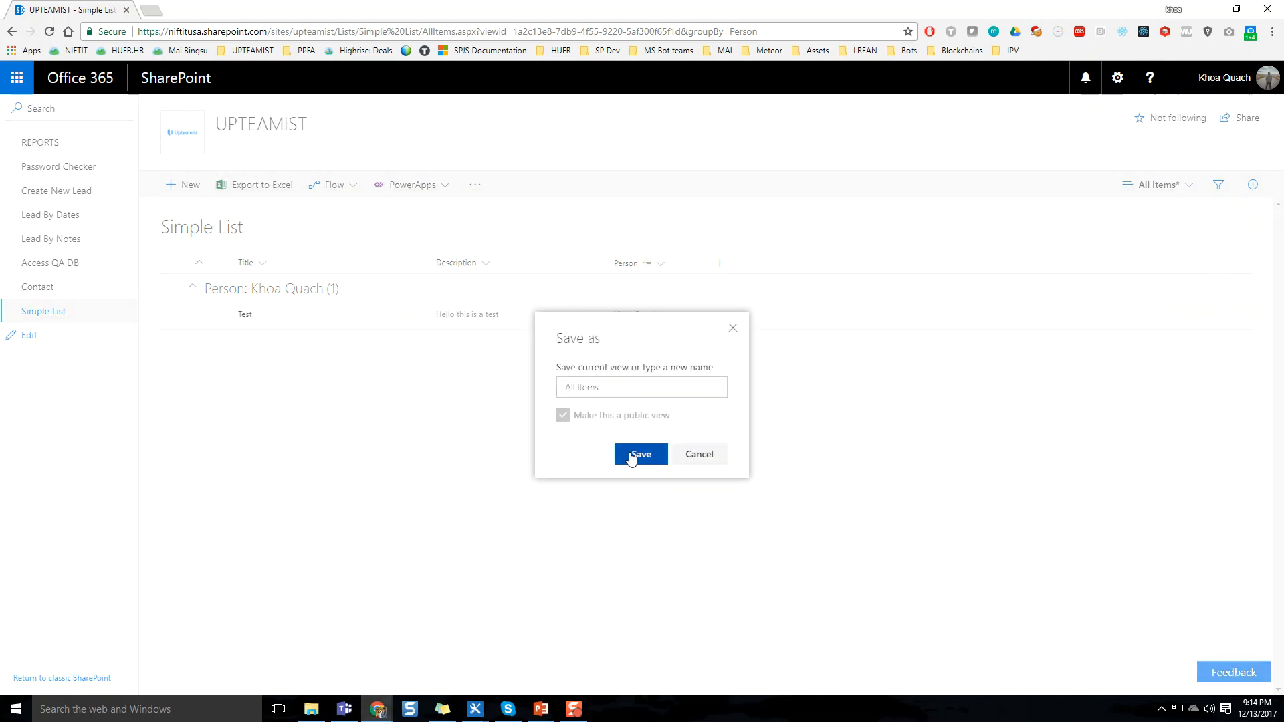
{"action": "triple_click", "coordinate": [604, 390]}
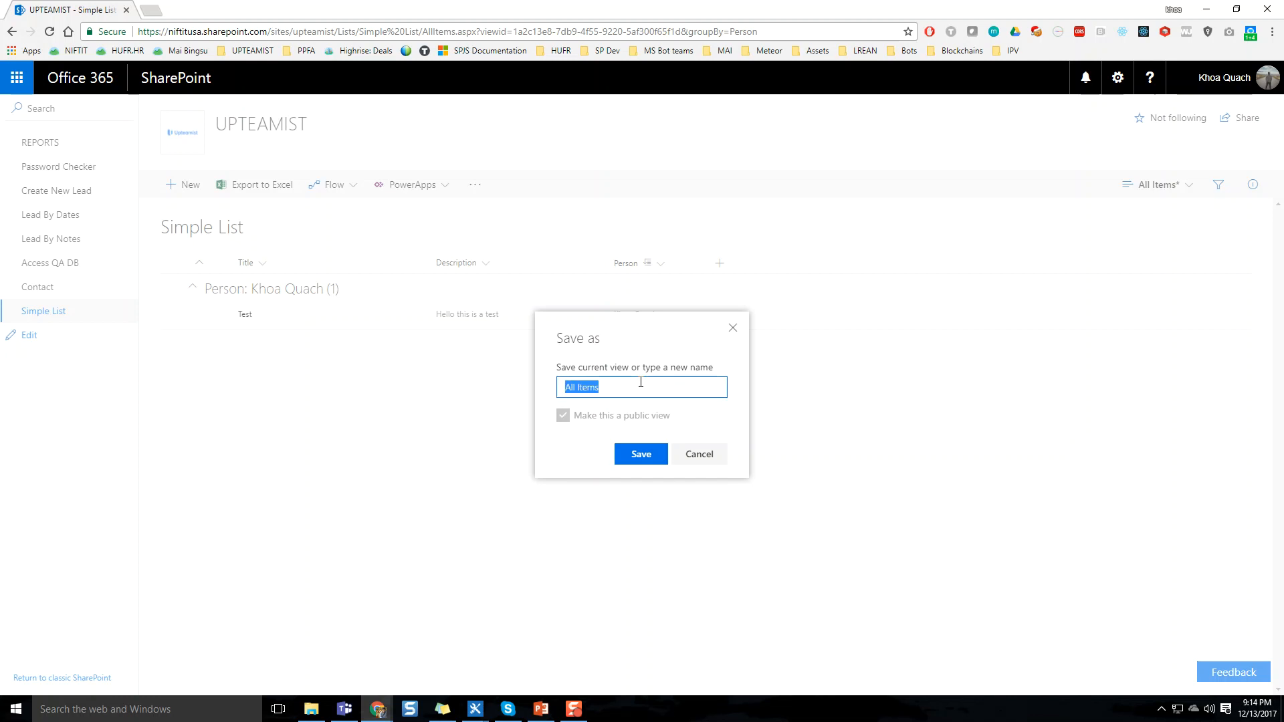
{"action": "type", "text": "Khoa"}
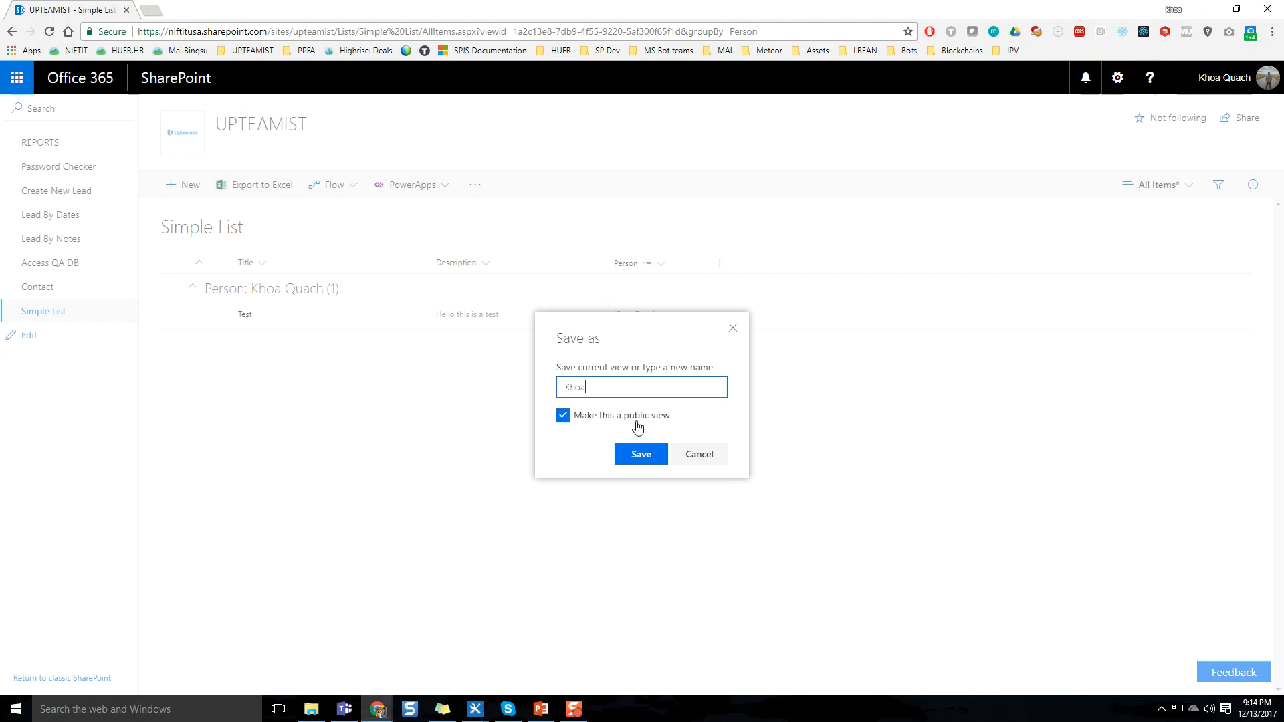
{"action": "left_click", "coordinate": [640, 454]}
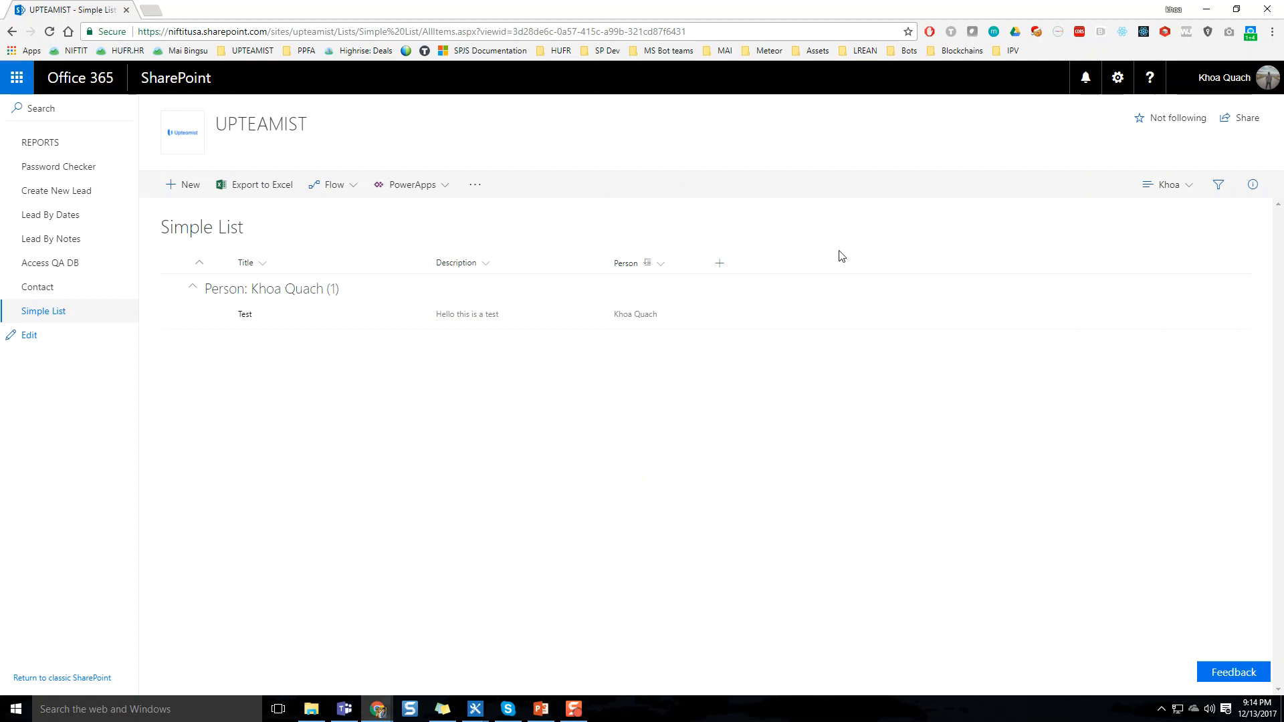
Switch the list to the All Items view and back to the saved grouped view to compare them
{"action": "left_click", "coordinate": [1185, 184]}
{"action": "left_click", "coordinate": [1189, 225]}
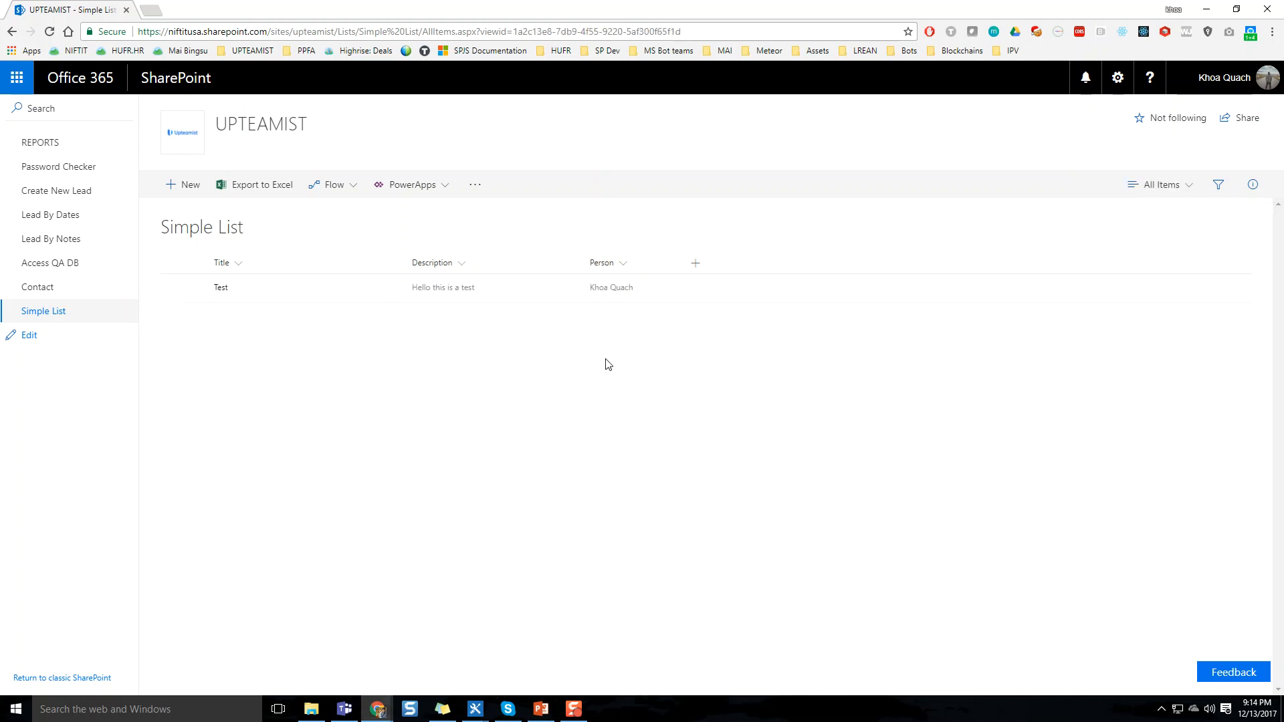
{"action": "left_click", "coordinate": [1161, 188]}
{"action": "left_click", "coordinate": [1156, 238]}
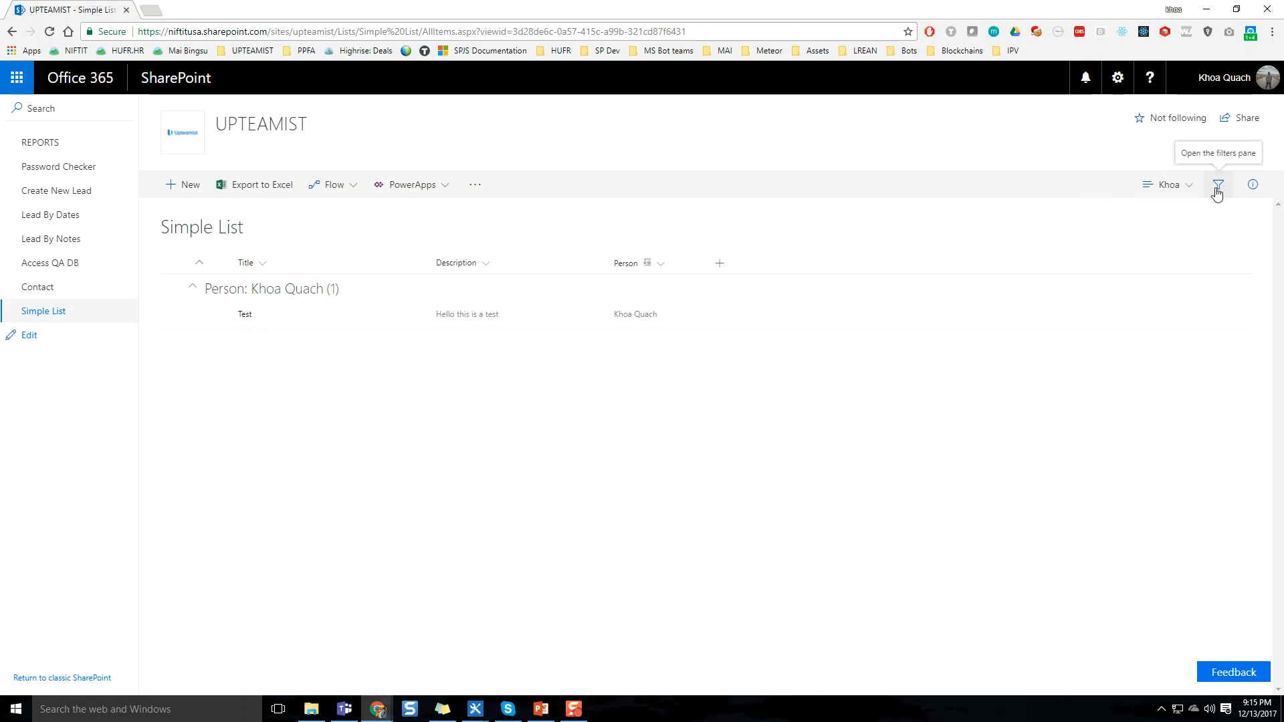
Review the list's recent activity in its details, close them and display the available view options
{"action": "left_click", "coordinate": [1250, 188]}
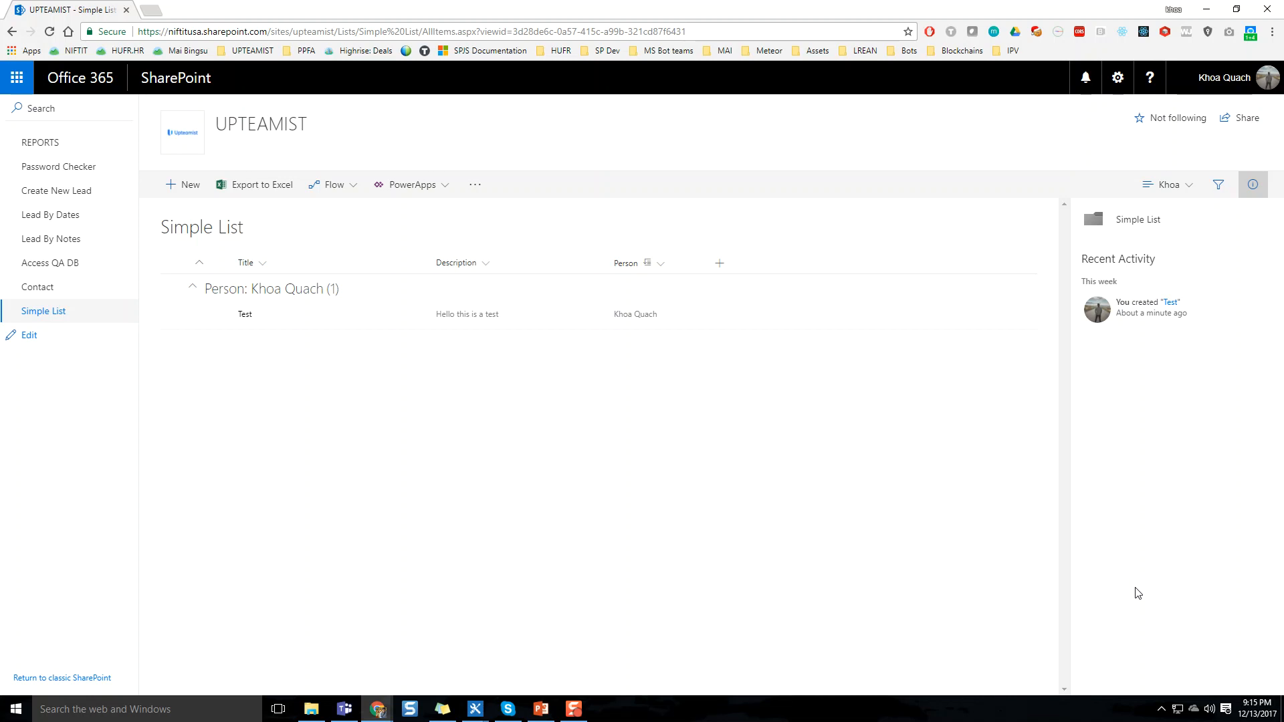
{"action": "left_click", "coordinate": [1250, 184]}
{"action": "left_click", "coordinate": [1184, 193]}
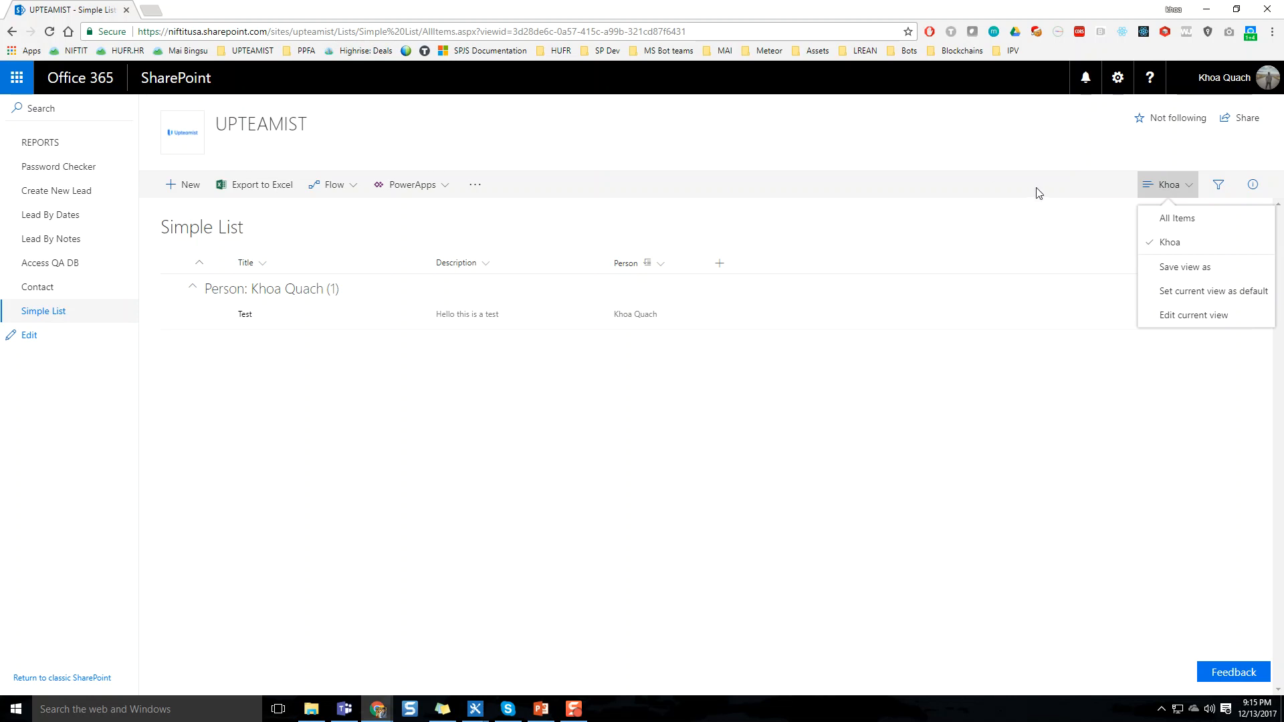
Select the Test item to review its extra commands and the site settings options, and clear the selection
{"action": "left_click", "coordinate": [1001, 391]}
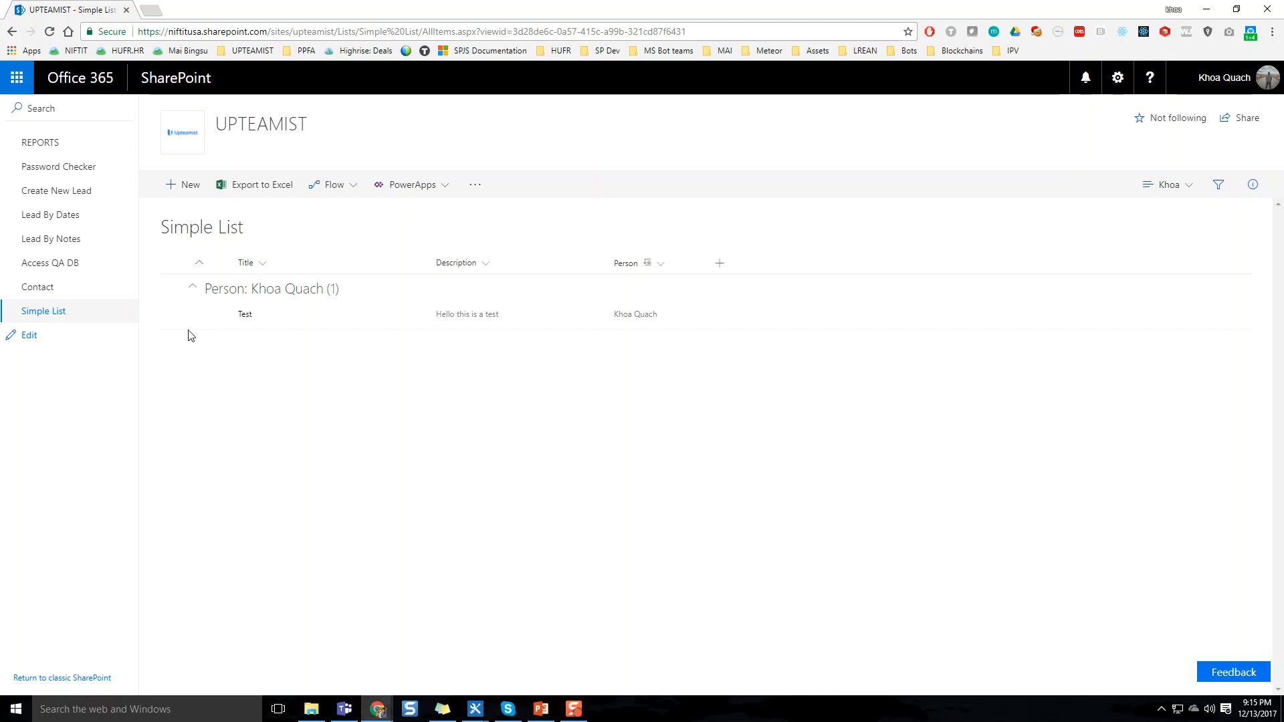
{"action": "left_click", "coordinate": [175, 317]}
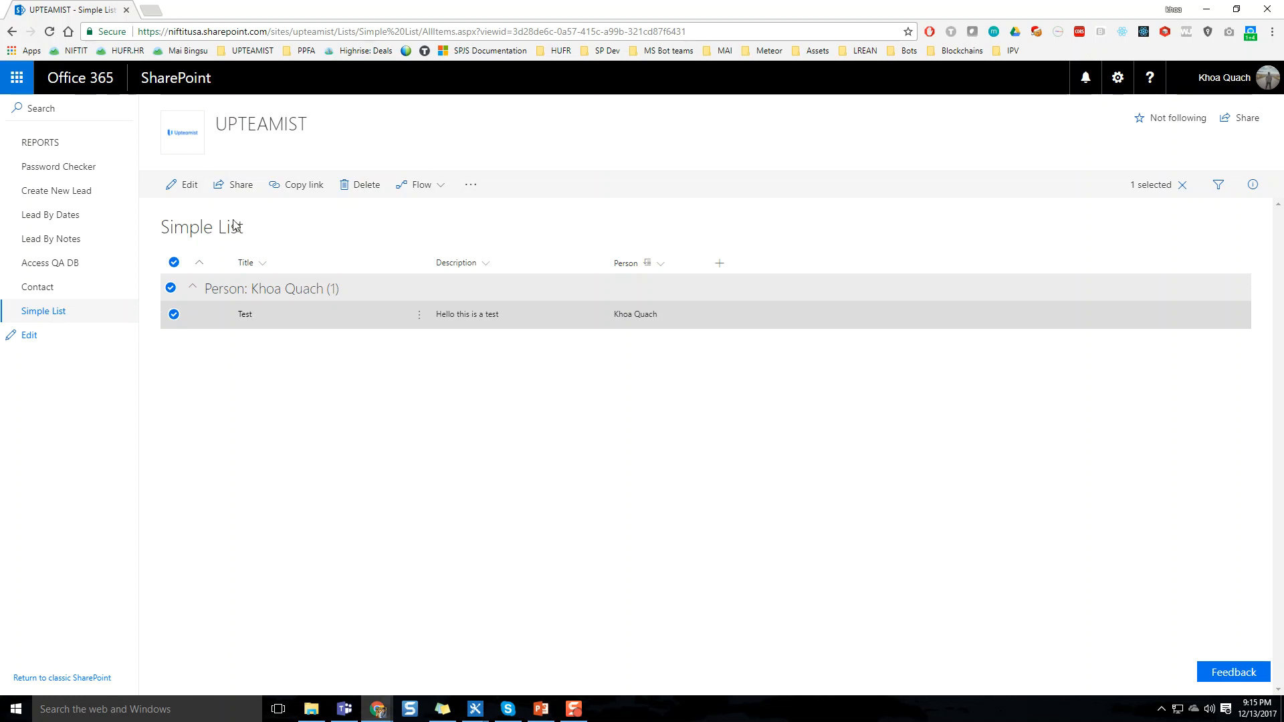
{"action": "left_click", "coordinate": [471, 185]}
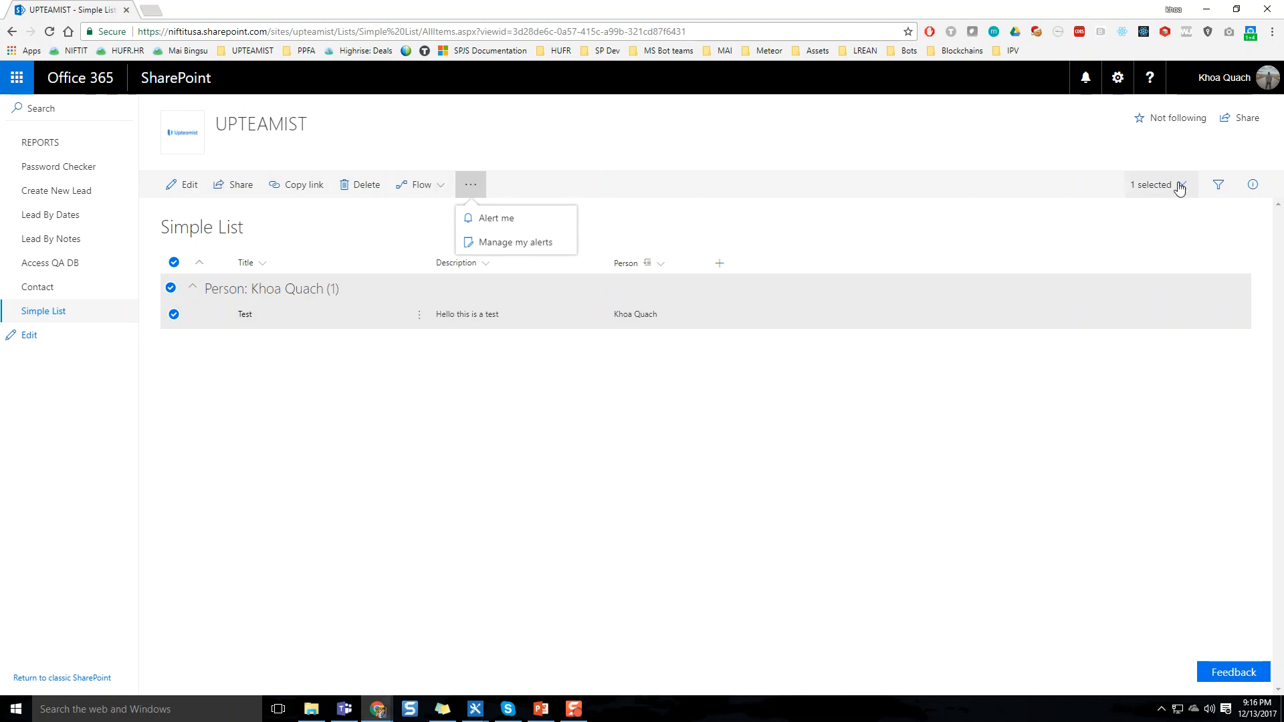
{"action": "left_click", "coordinate": [1117, 77]}
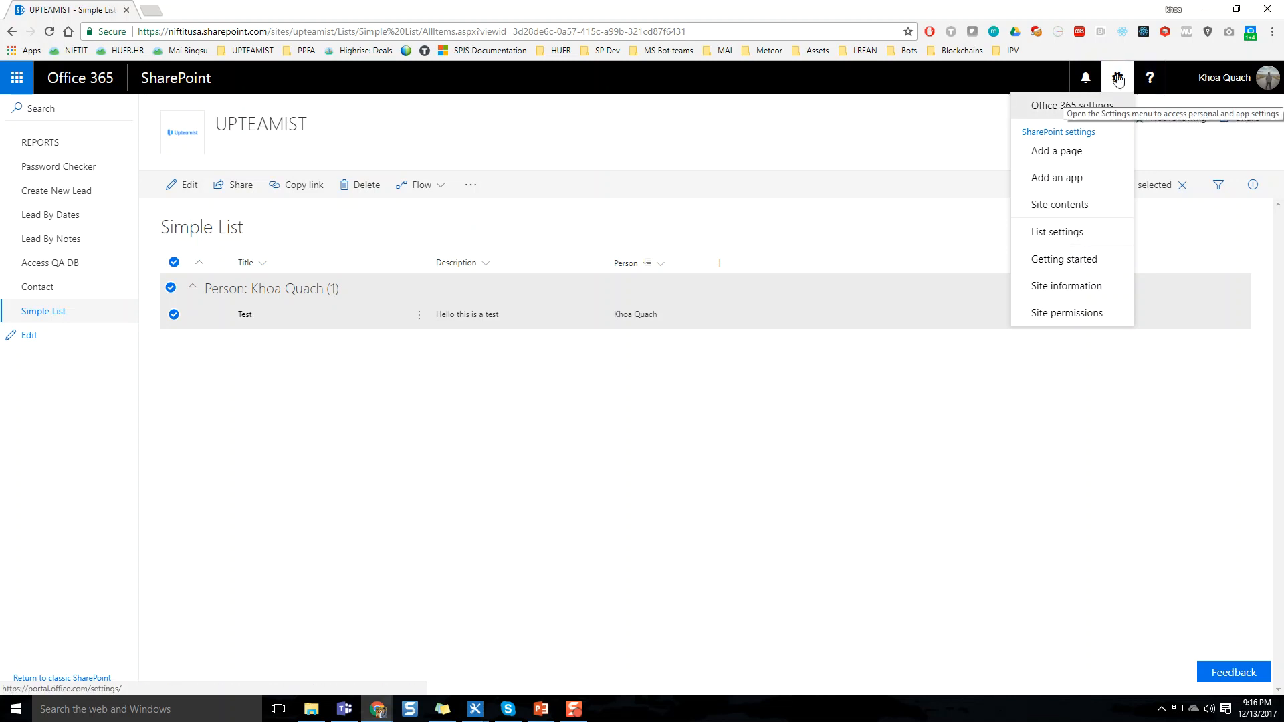
{"action": "left_click", "coordinate": [1123, 421]}
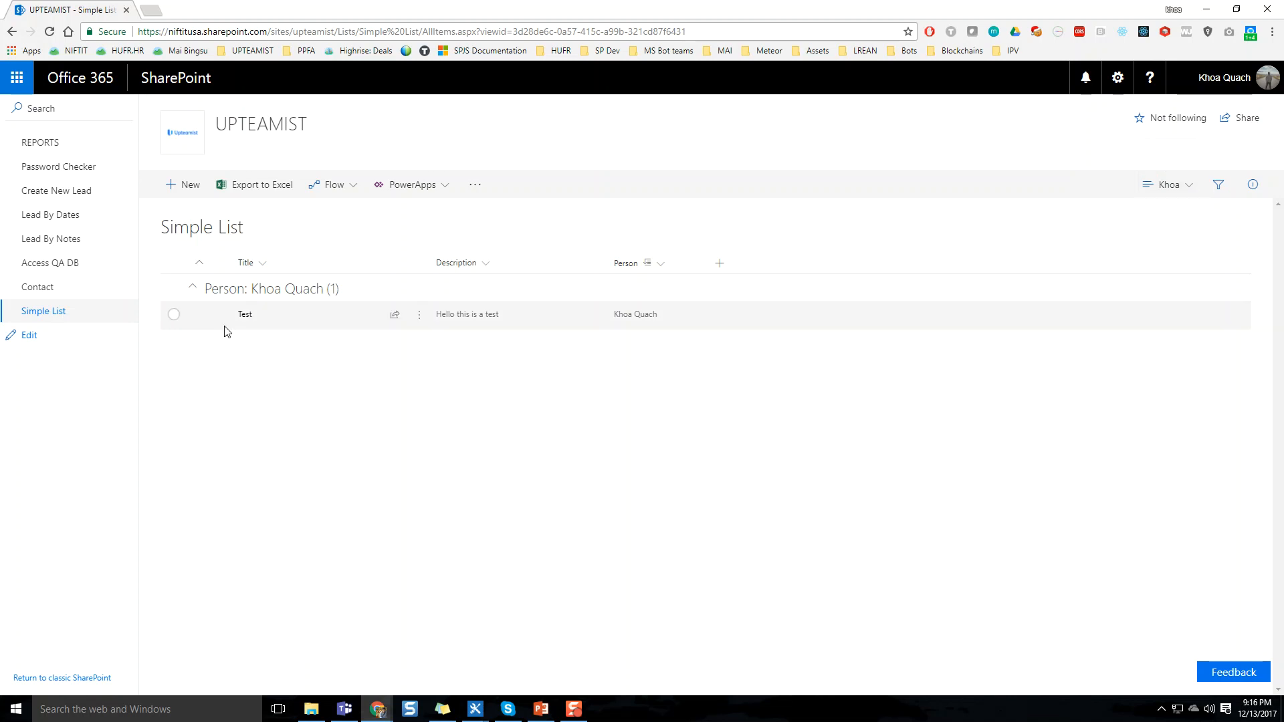
Check the Description column's options and the filters available for the current view, and close them
{"action": "left_click", "coordinate": [486, 268]}
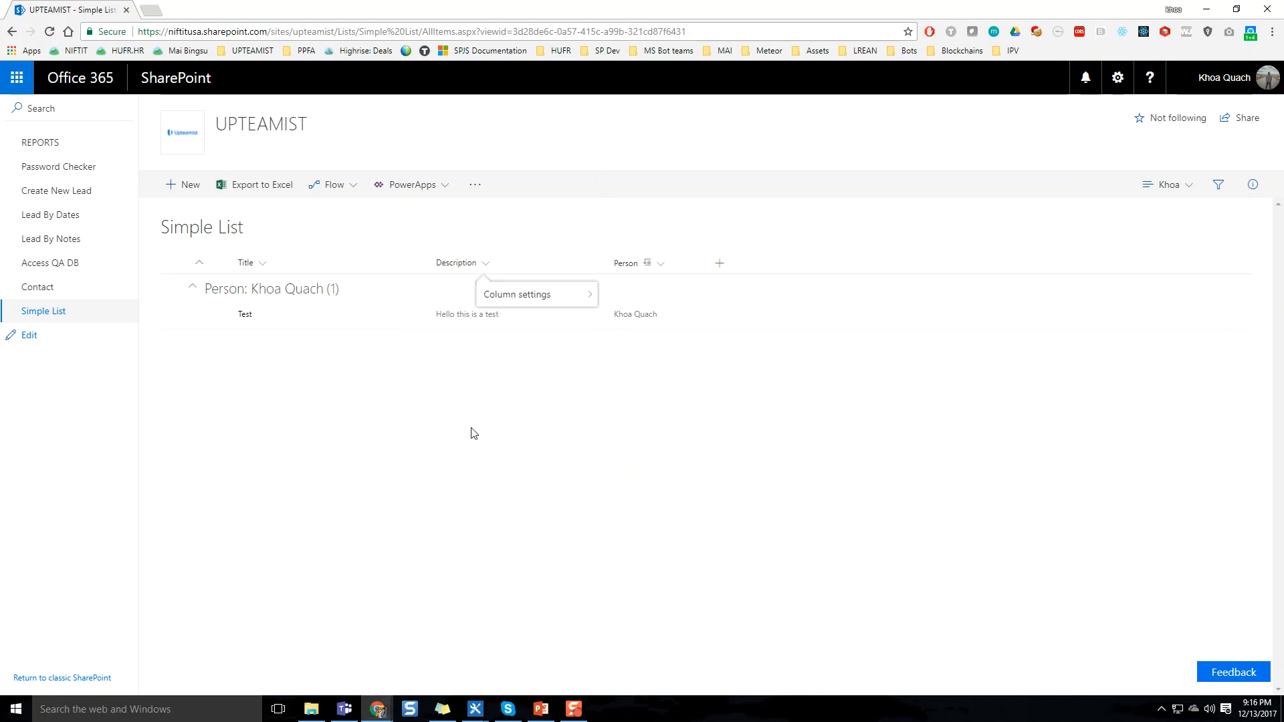
{"action": "left_click", "coordinate": [1218, 186]}
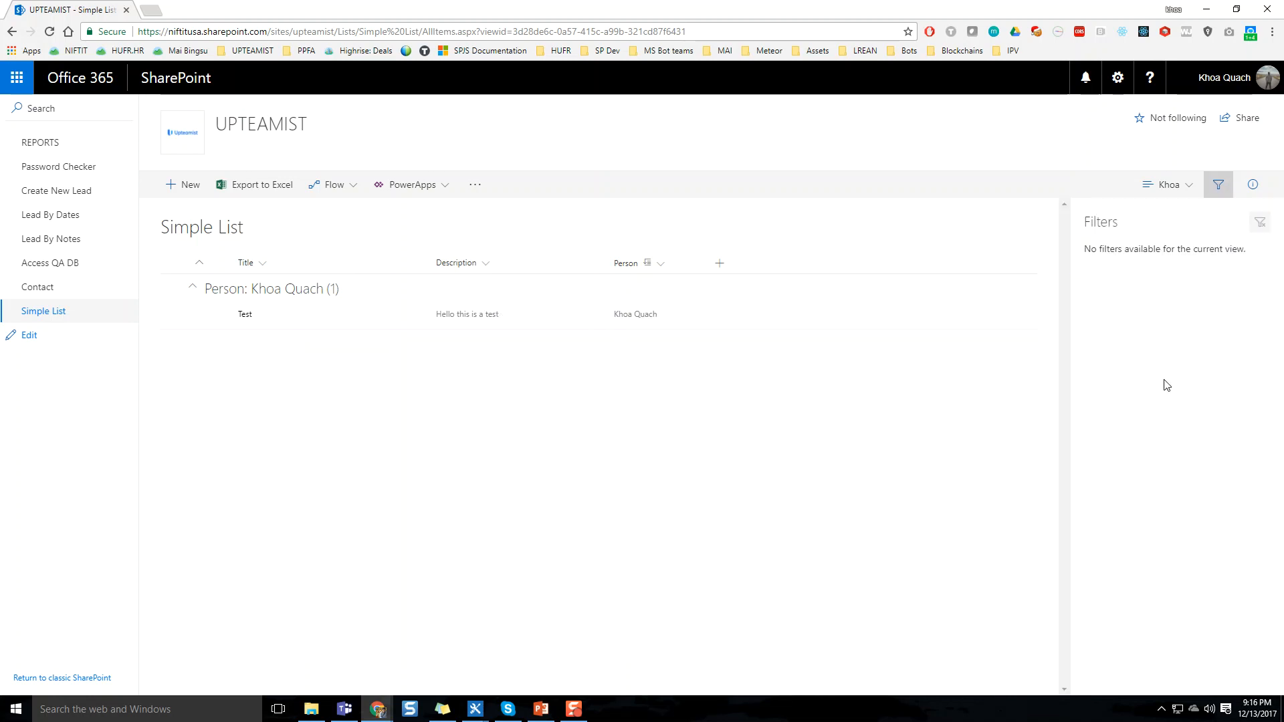
{"action": "left_click", "coordinate": [1218, 184]}
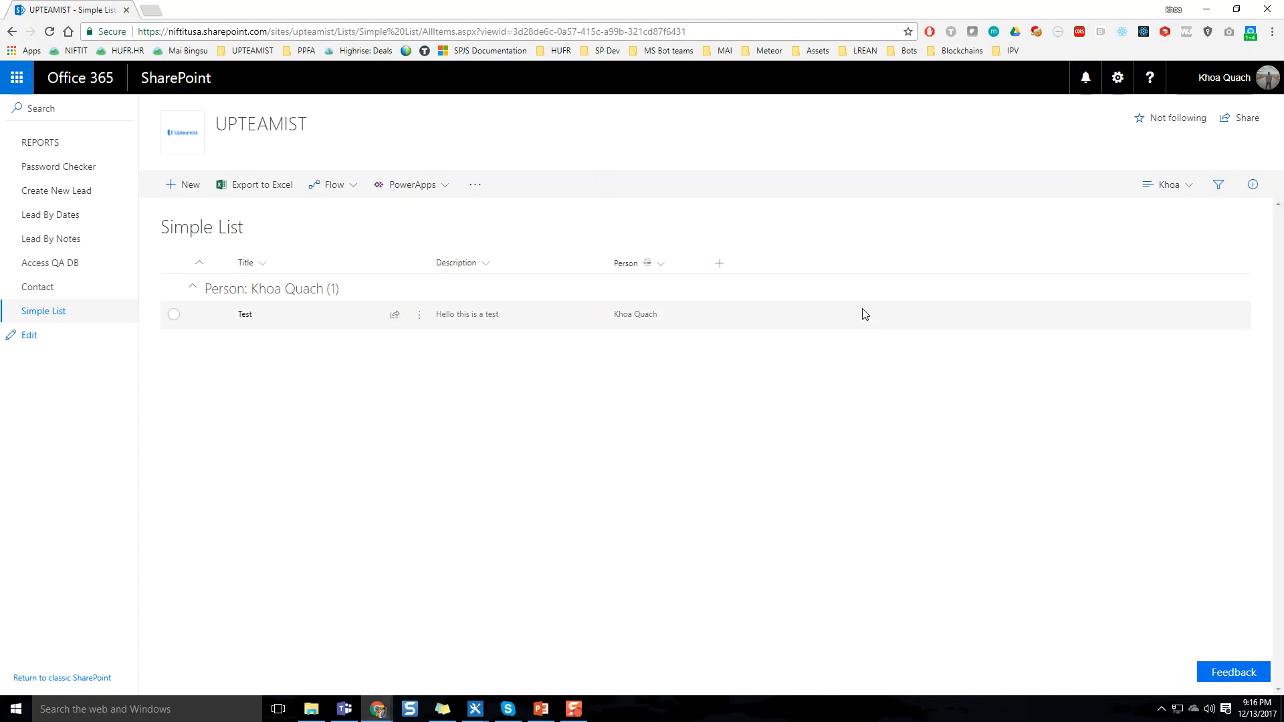
Create a new view from the list settings and name it "Sort by Name"
{"action": "left_click", "coordinate": [1114, 90]}
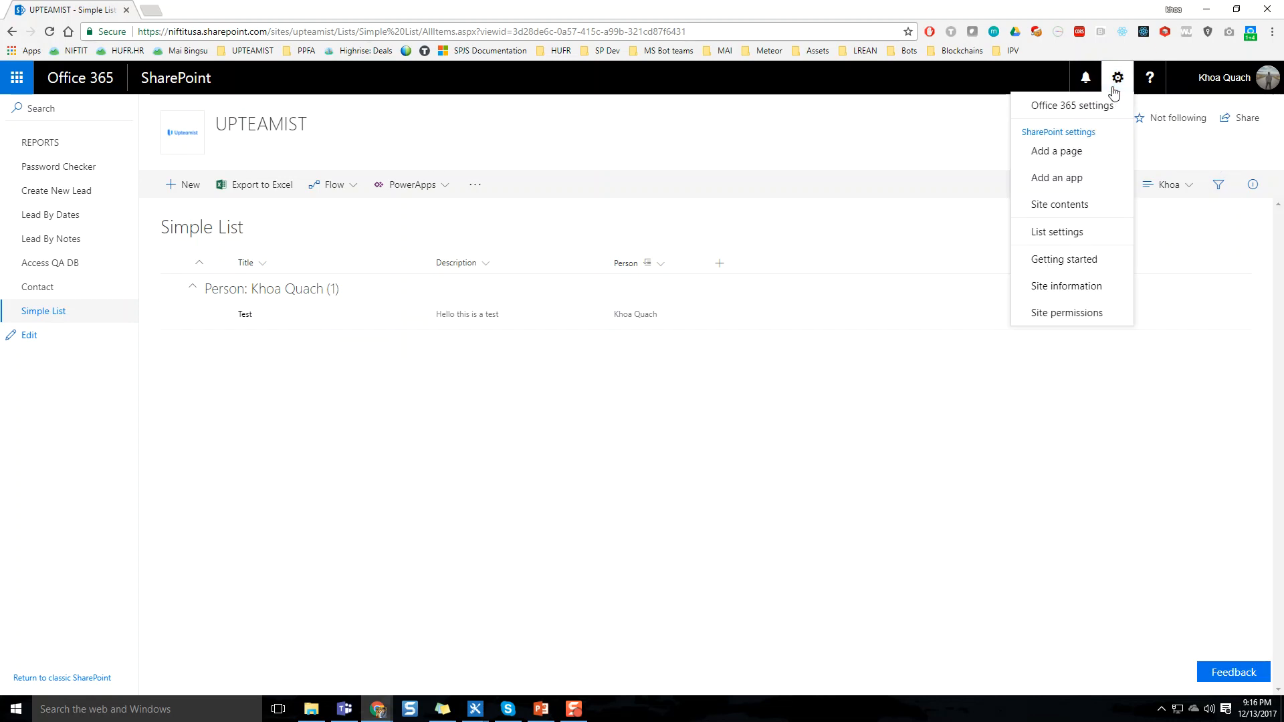
{"action": "left_click", "coordinate": [1061, 249]}
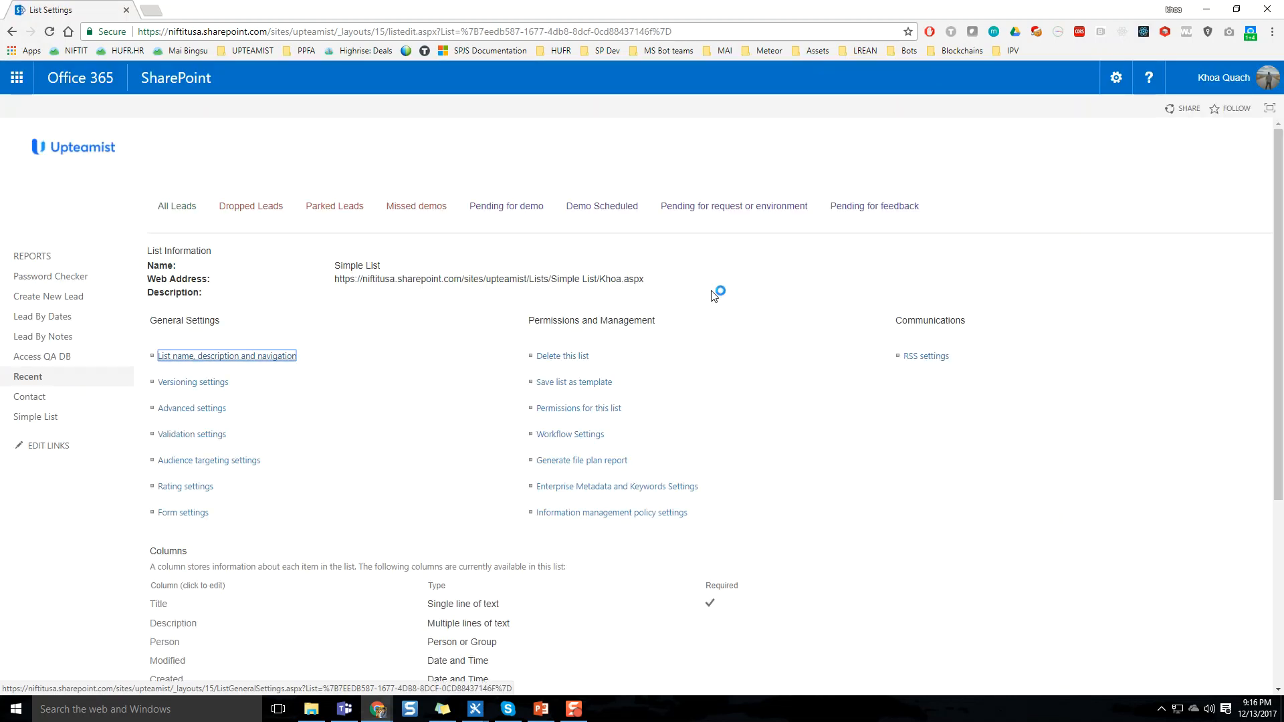
{"action": "scroll", "coordinate": [727, 324], "scroll_direction": "down", "scroll_amount": 4}
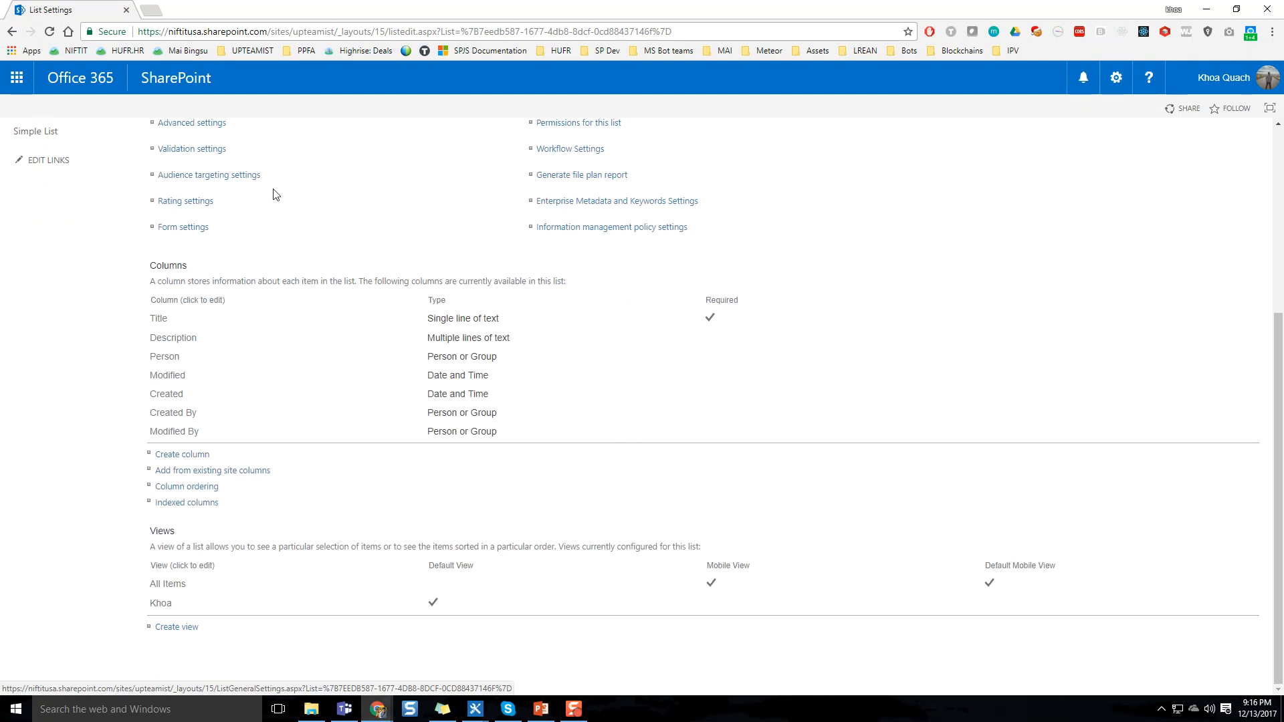
{"action": "left_click", "coordinate": [173, 633]}
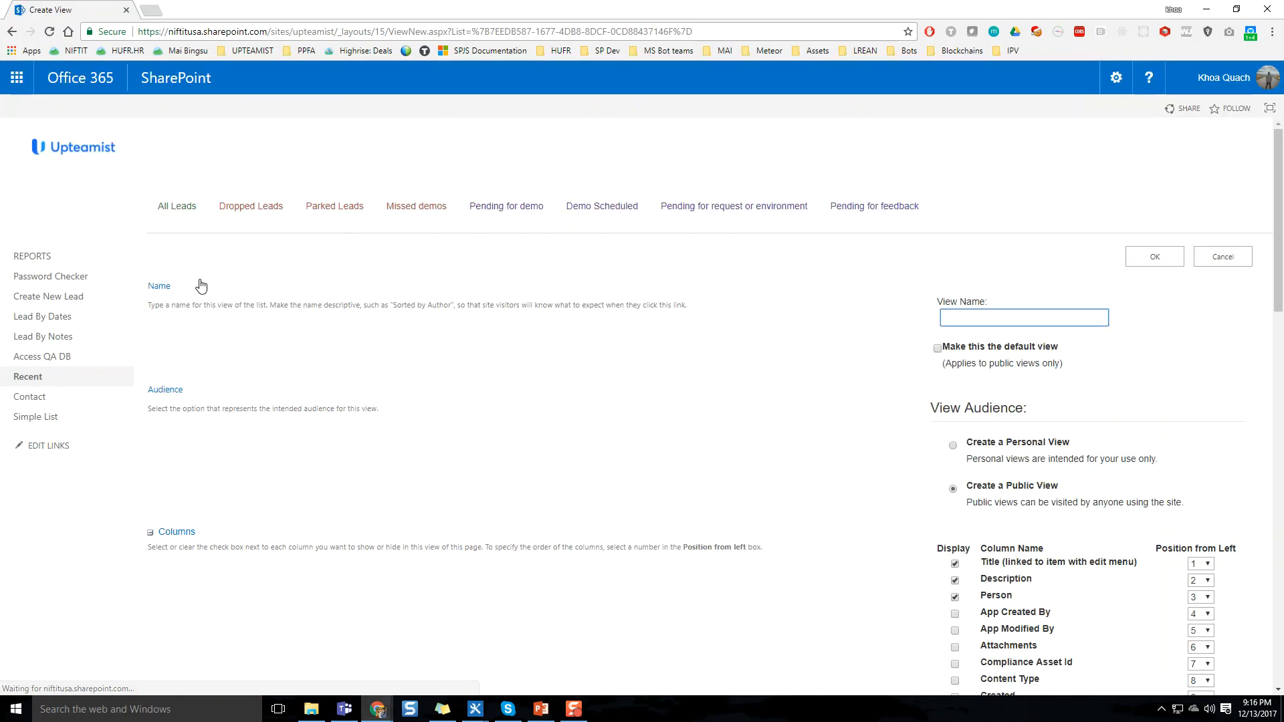
{"action": "type", "text": "Sort by Name"}
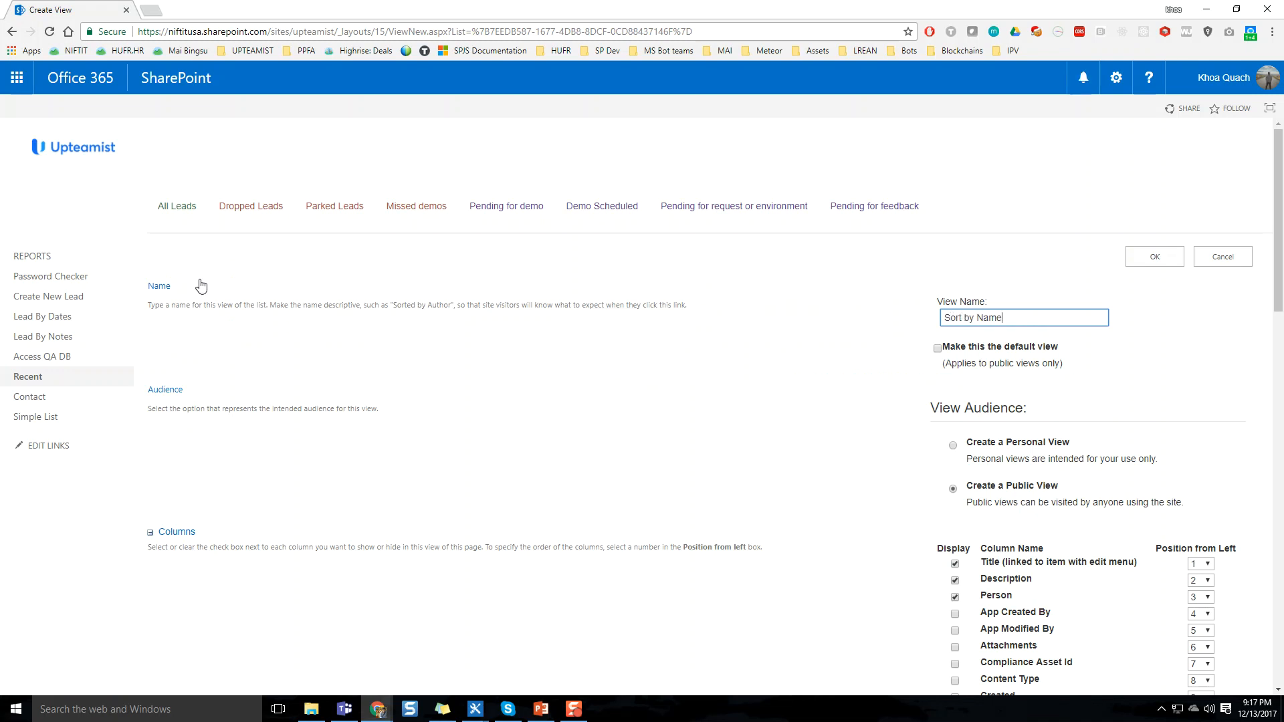
Include the ID column in the new view and place it at position 1 from the left
{"action": "scroll", "coordinate": [401, 436], "scroll_direction": "down", "scroll_amount": 1}
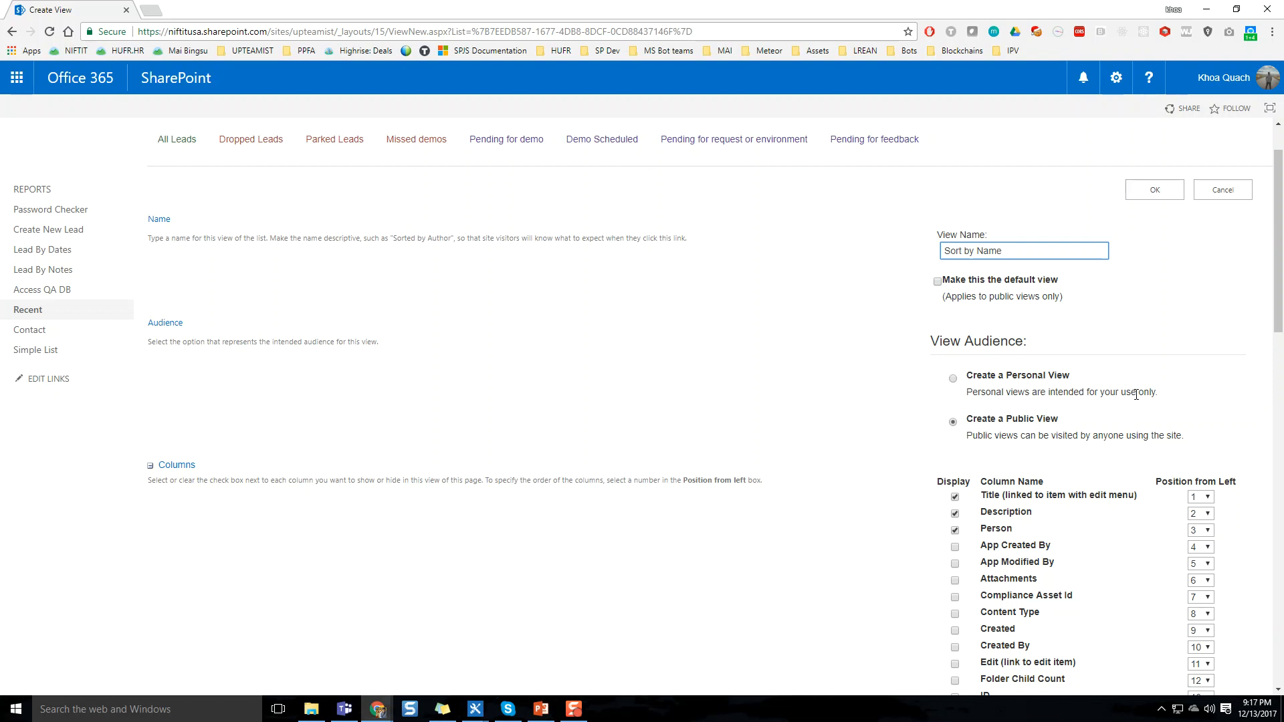
{"action": "scroll", "coordinate": [1132, 401], "scroll_direction": "down", "scroll_amount": 3}
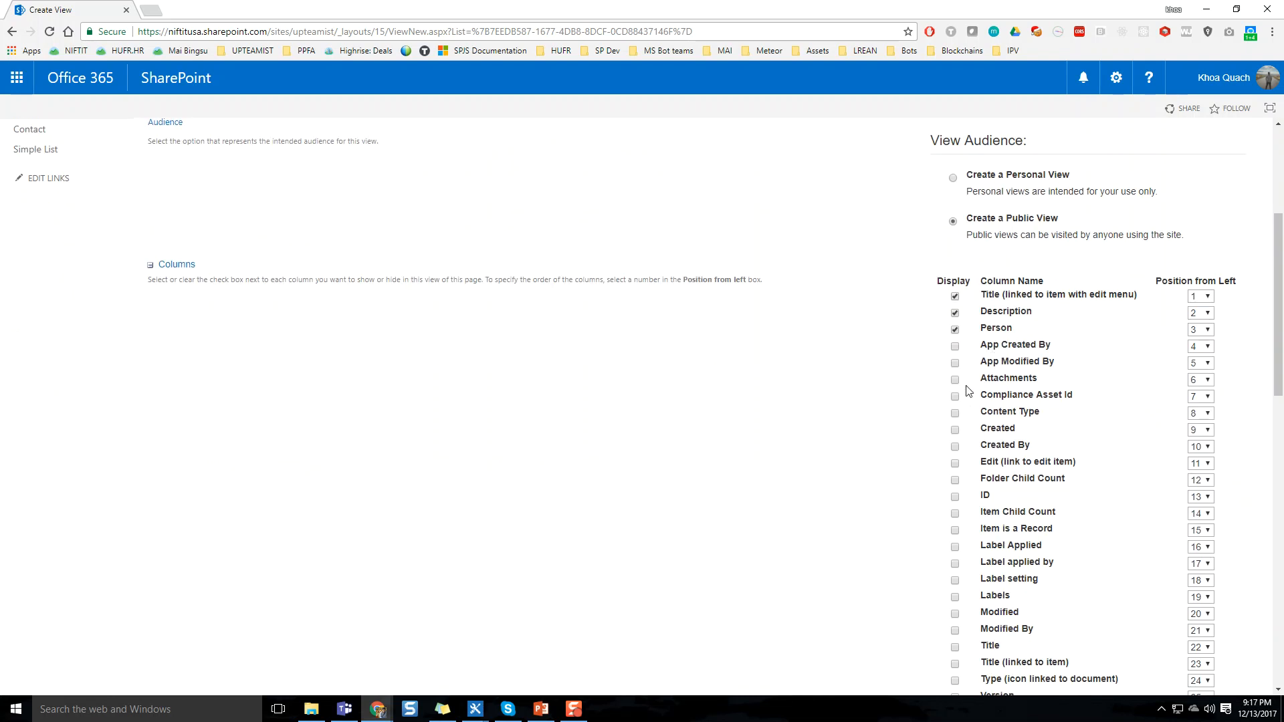
{"action": "scroll", "coordinate": [970, 369], "scroll_direction": "down", "scroll_amount": 2}
{"action": "scroll", "coordinate": [973, 372], "scroll_direction": "up", "scroll_amount": 2}
{"action": "left_click", "coordinate": [955, 497]}
{"action": "left_click", "coordinate": [1199, 497]}
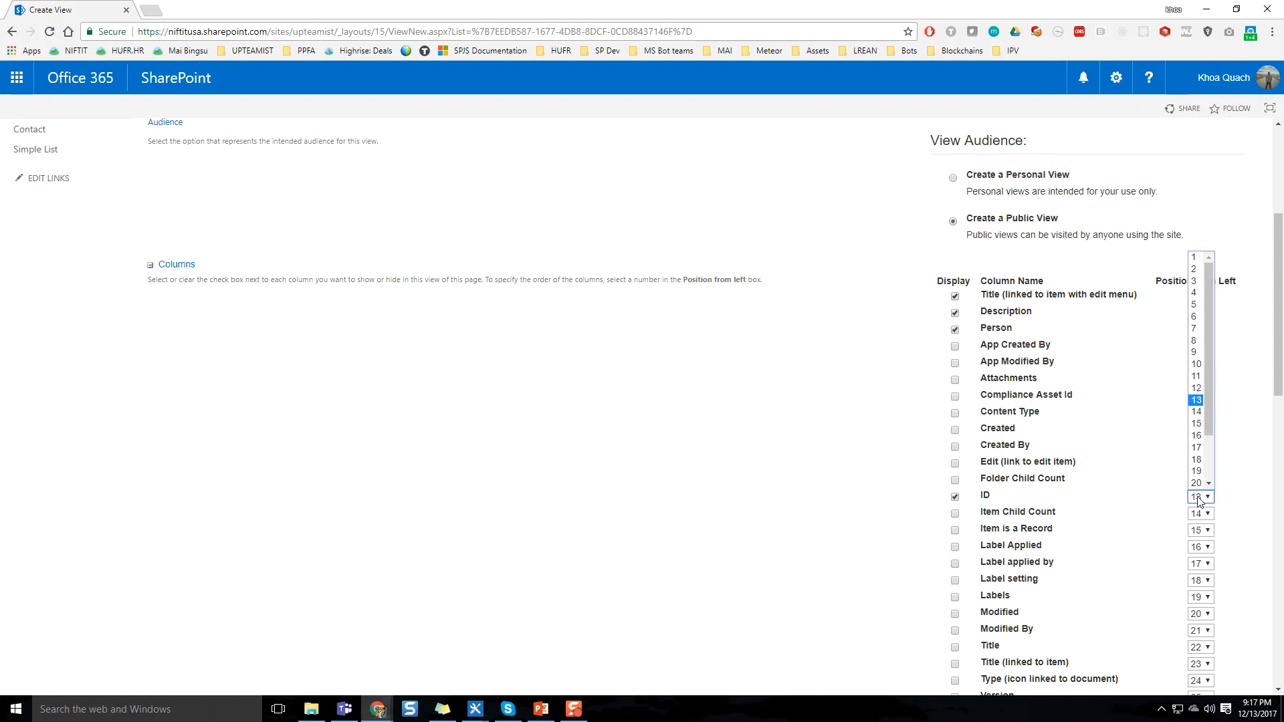
{"action": "left_click", "coordinate": [1196, 259]}
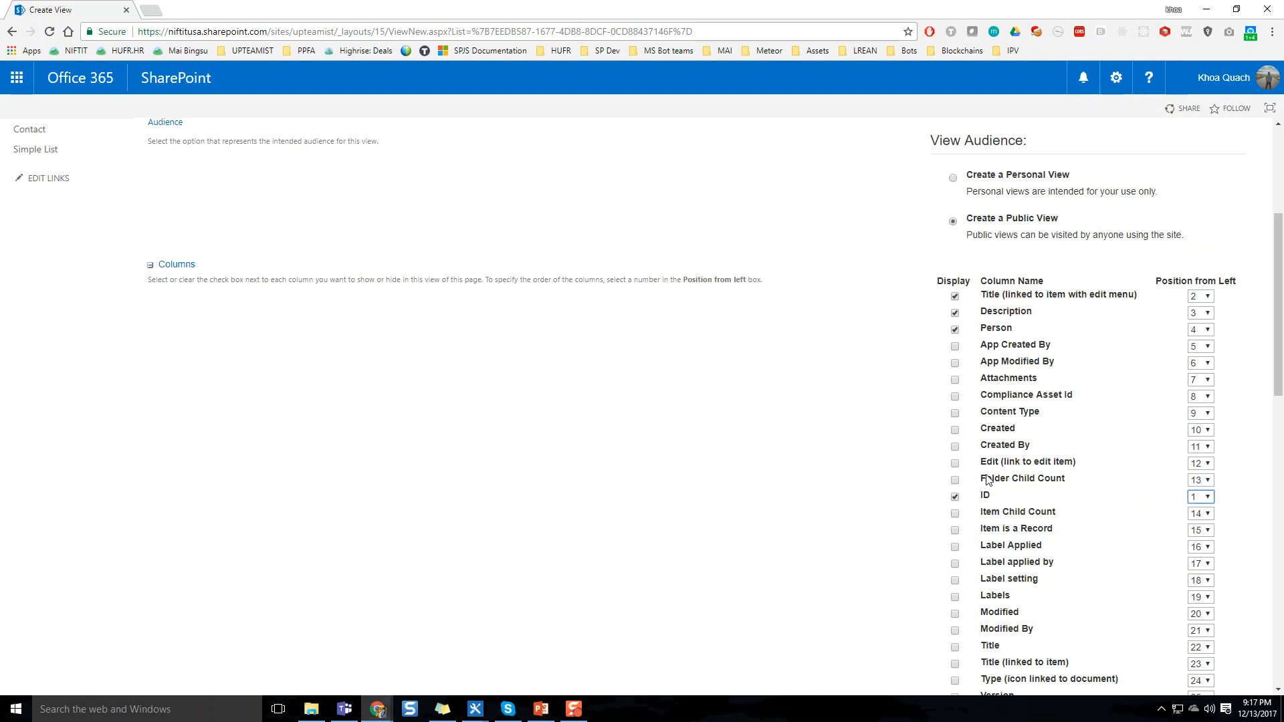
Include the Created, Created By, Modified and Modified By columns in the view
{"action": "left_click", "coordinate": [955, 430]}
{"action": "left_click", "coordinate": [955, 447]}
{"action": "scroll", "coordinate": [954, 525], "scroll_direction": "down", "scroll_amount": 2}
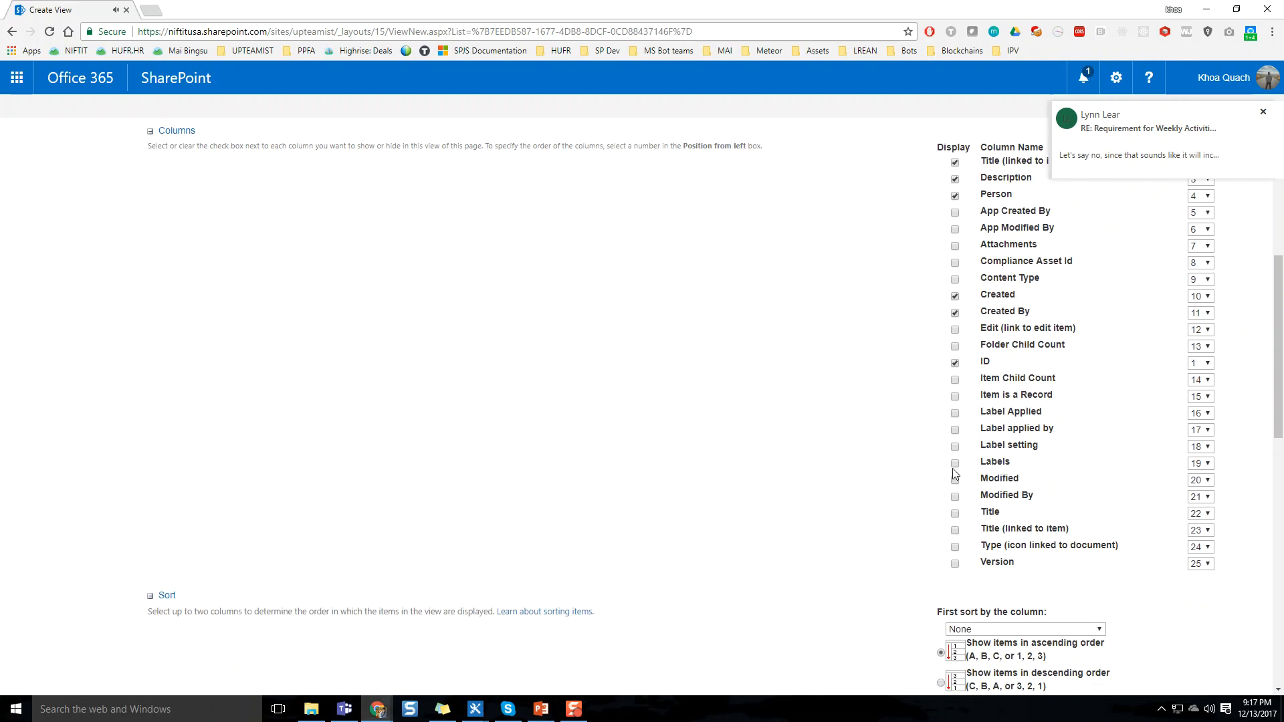
{"action": "left_click", "coordinate": [955, 480]}
{"action": "left_click", "coordinate": [955, 497]}
Set the view's first sort column to Created
{"action": "scroll", "coordinate": [833, 541], "scroll_direction": "down", "scroll_amount": 2}
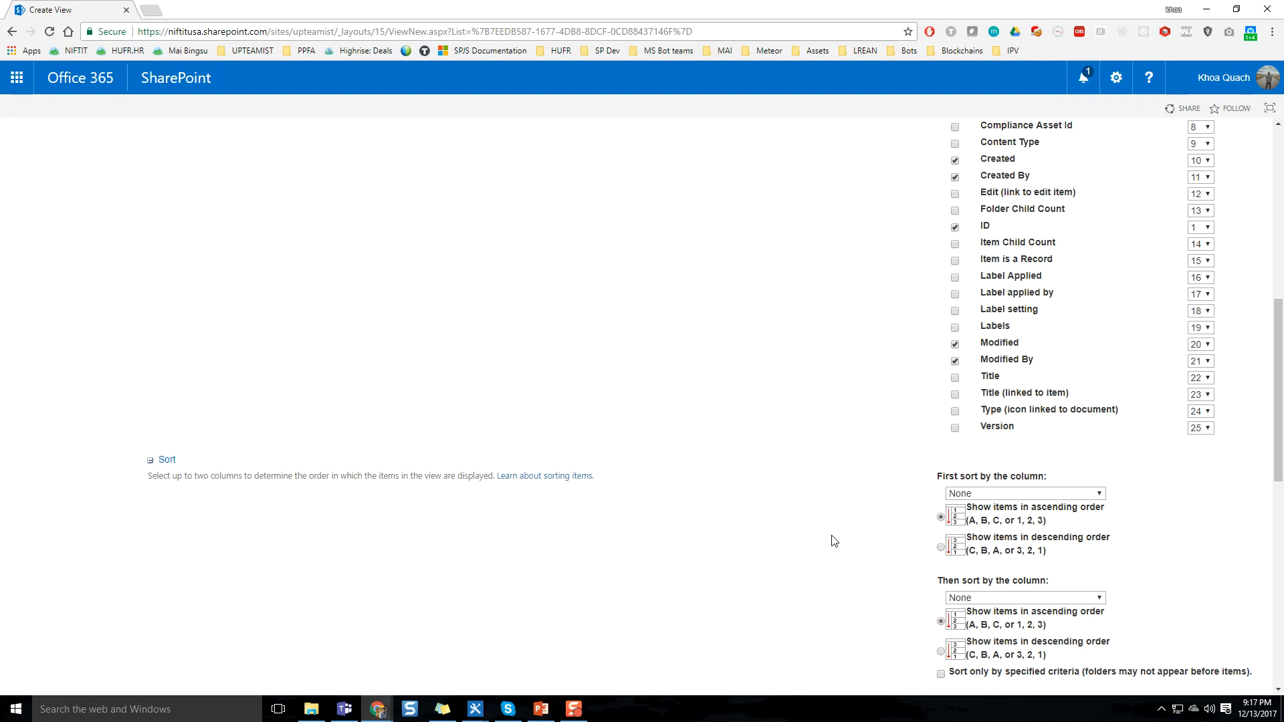
{"action": "scroll", "coordinate": [834, 540], "scroll_direction": "down", "scroll_amount": 2}
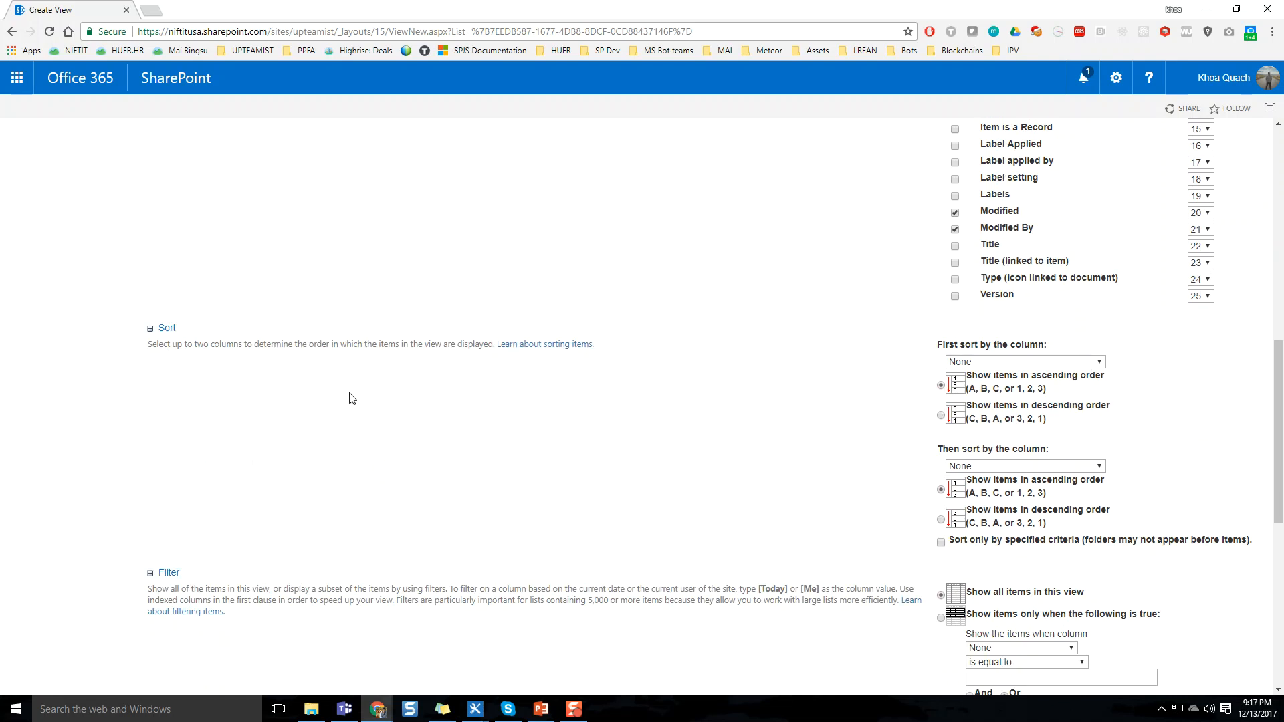
{"action": "left_click", "coordinate": [1010, 364]}
{"action": "scroll", "coordinate": [1003, 468], "scroll_direction": "down", "scroll_amount": 1}
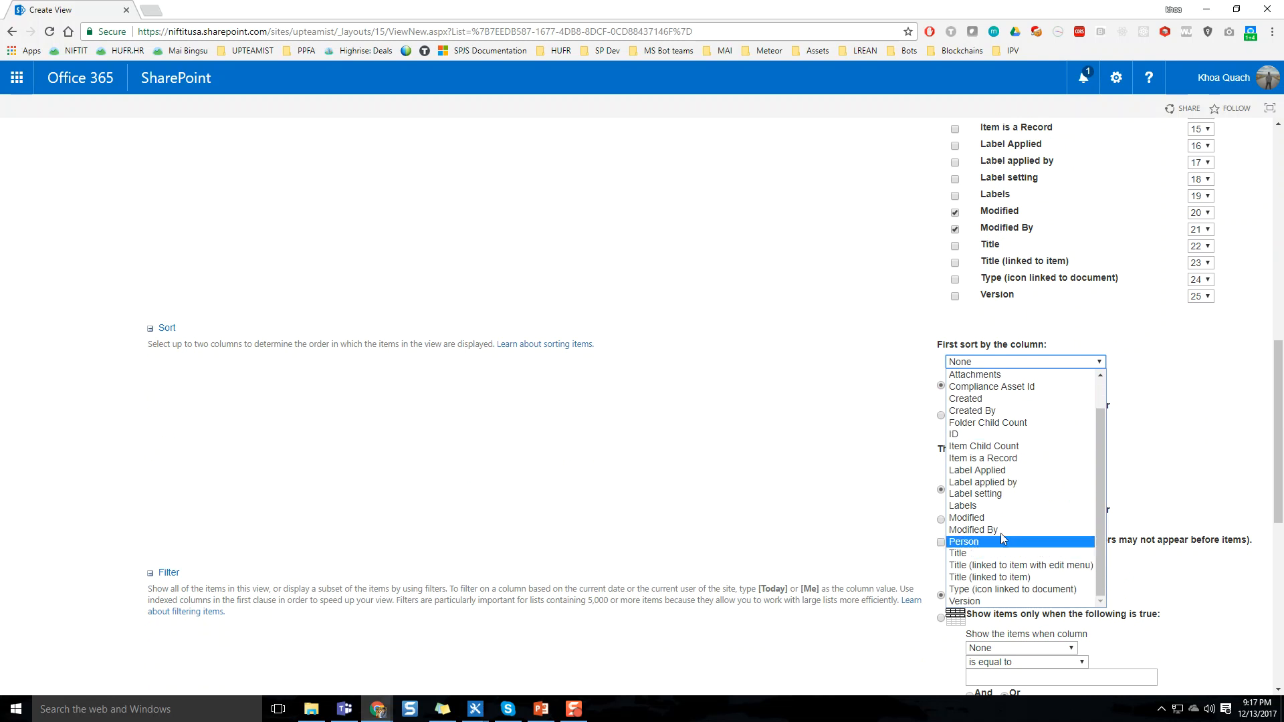
{"action": "scroll", "coordinate": [1000, 532], "scroll_direction": "up", "scroll_amount": 1}
{"action": "scroll", "coordinate": [1041, 464], "scroll_direction": "down", "scroll_amount": 1}
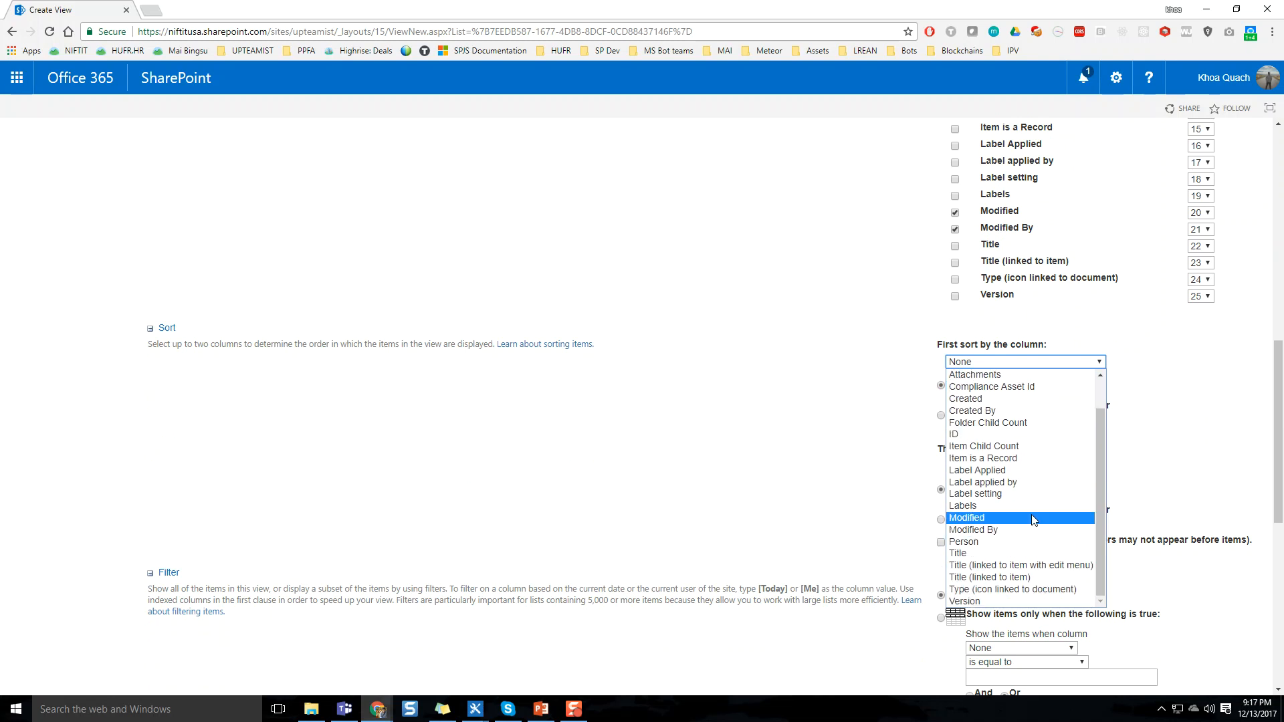
{"action": "left_click", "coordinate": [970, 399]}
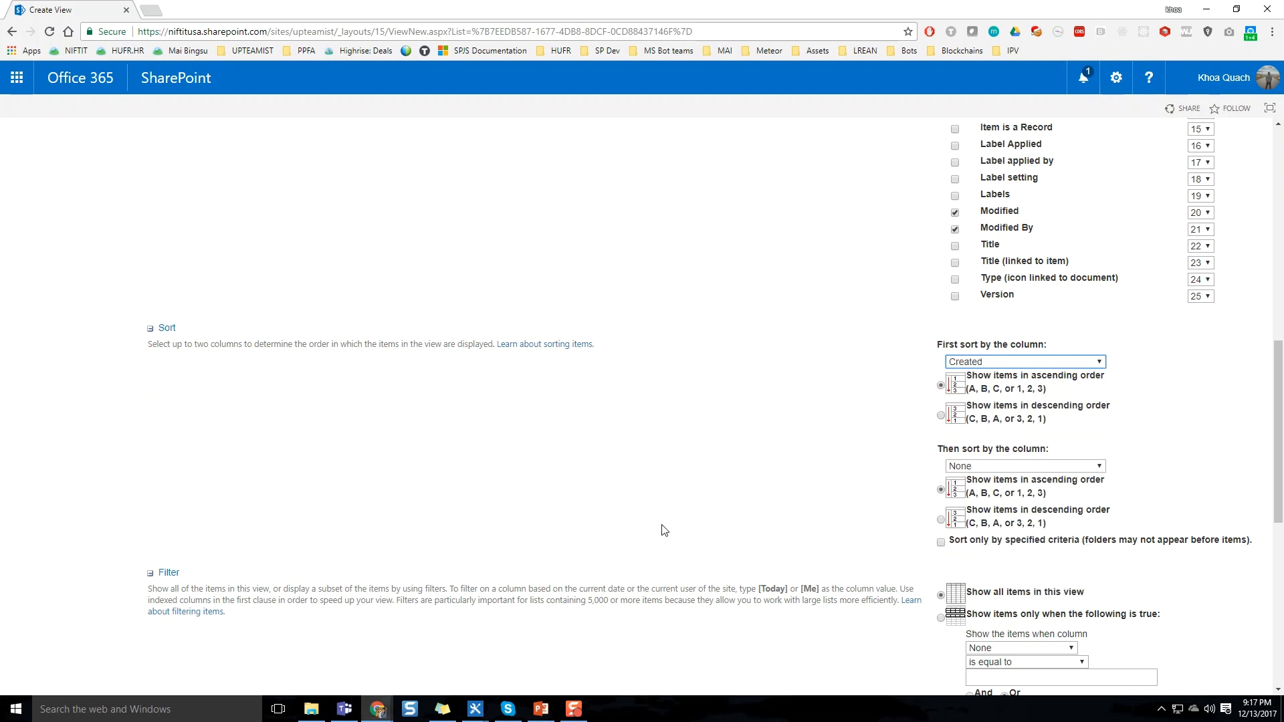
Filter the view to show only items whose Person column is equal to the site owner's full name
{"action": "scroll", "coordinate": [525, 510], "scroll_direction": "down", "scroll_amount": 1}
{"action": "scroll", "coordinate": [851, 503], "scroll_direction": "down", "scroll_amount": 3}
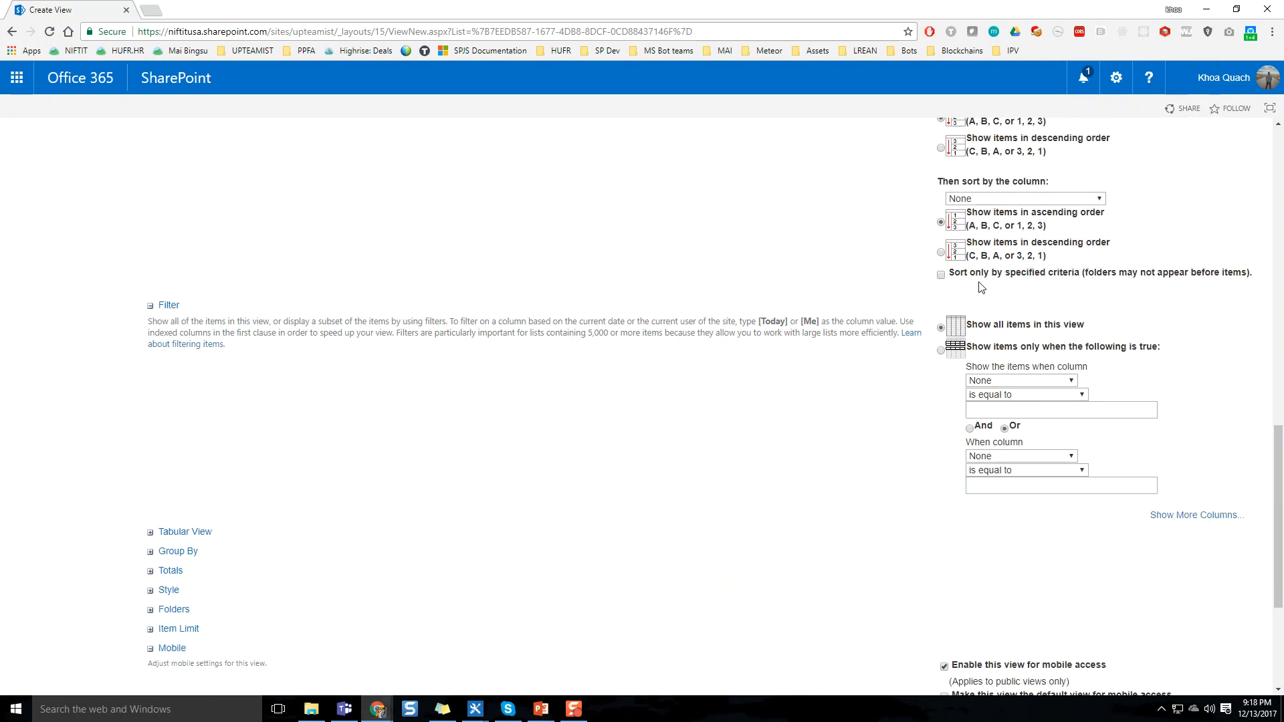
{"action": "left_click", "coordinate": [1037, 382]}
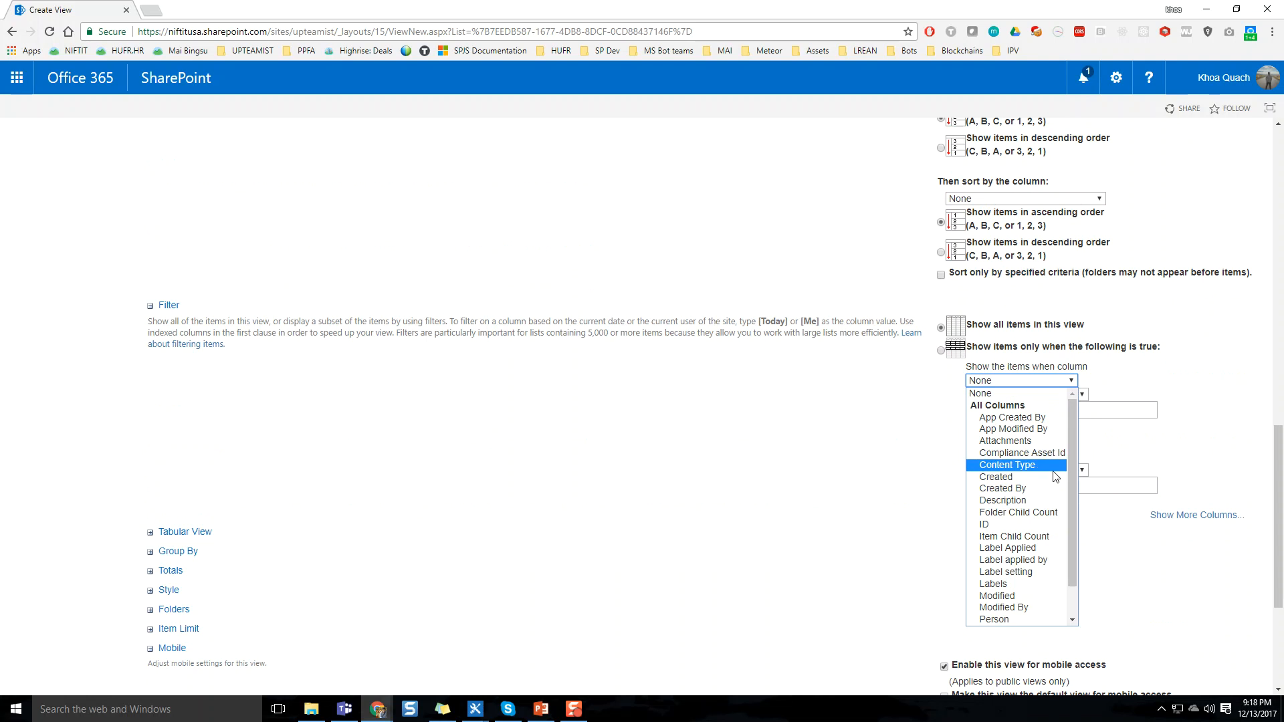
{"action": "scroll", "coordinate": [1055, 477], "scroll_direction": "down", "scroll_amount": 1}
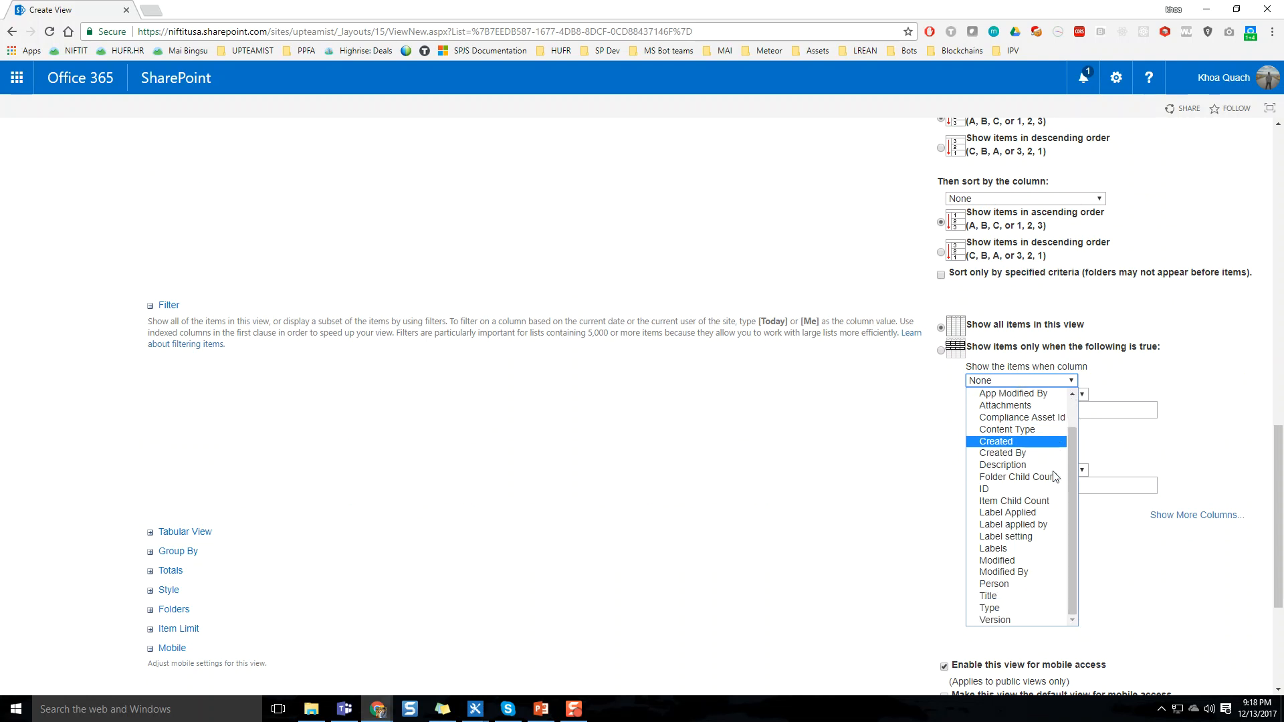
{"action": "left_click", "coordinate": [1033, 585]}
{"action": "left_click", "coordinate": [1005, 427]}
{"action": "left_click", "coordinate": [1009, 411]}
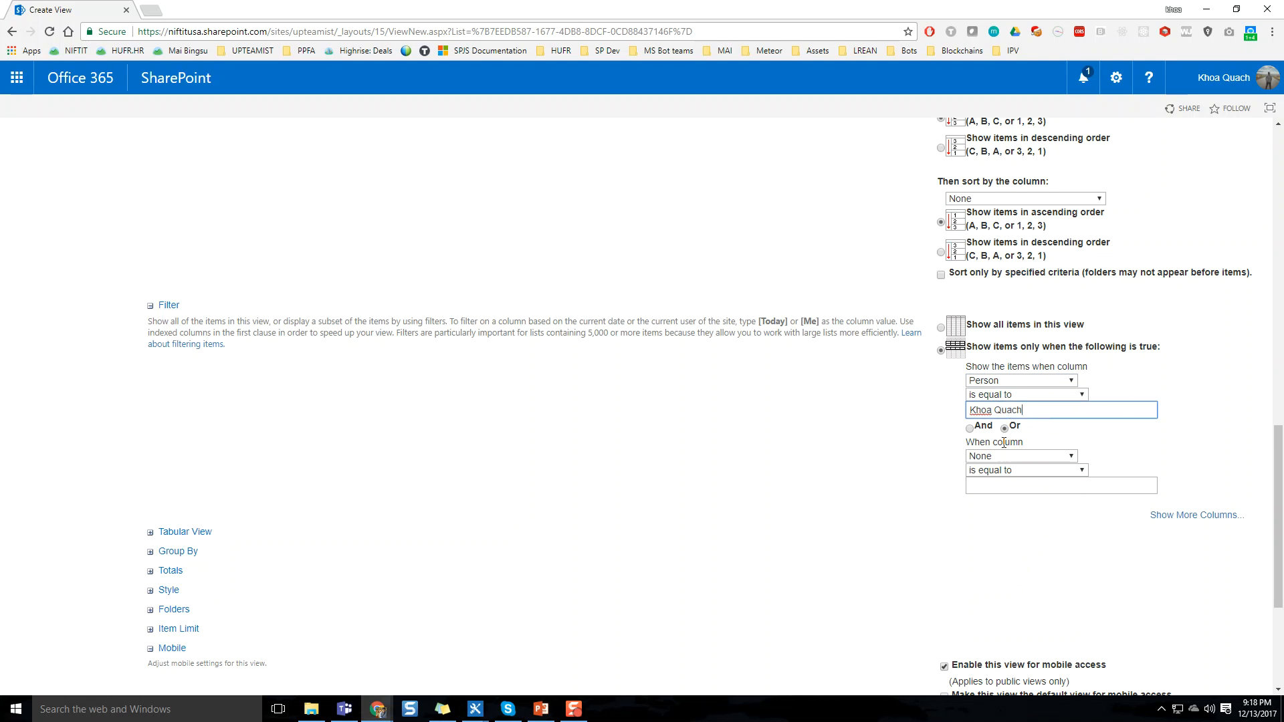
Expand the Tabular View and Group By settings and examine the columns offered for grouping
{"action": "scroll", "coordinate": [966, 438], "scroll_direction": "down", "scroll_amount": 1}
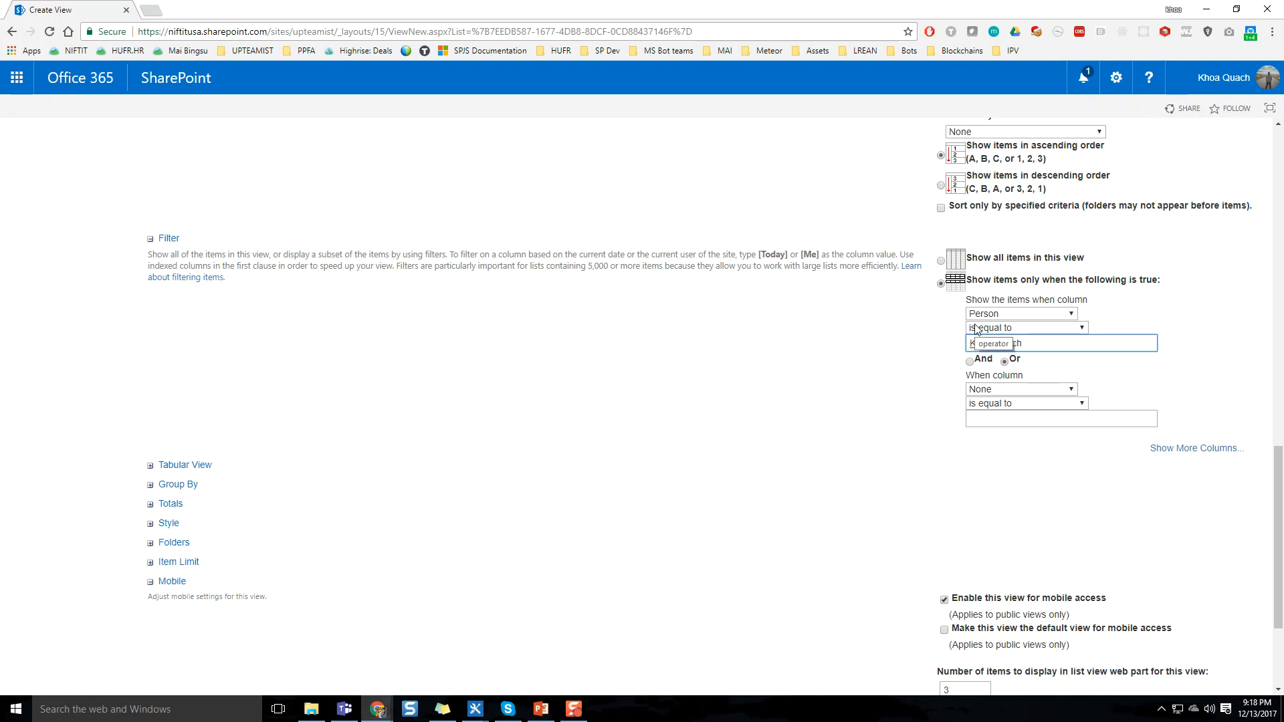
{"action": "scroll", "coordinate": [267, 454], "scroll_direction": "down", "scroll_amount": 1}
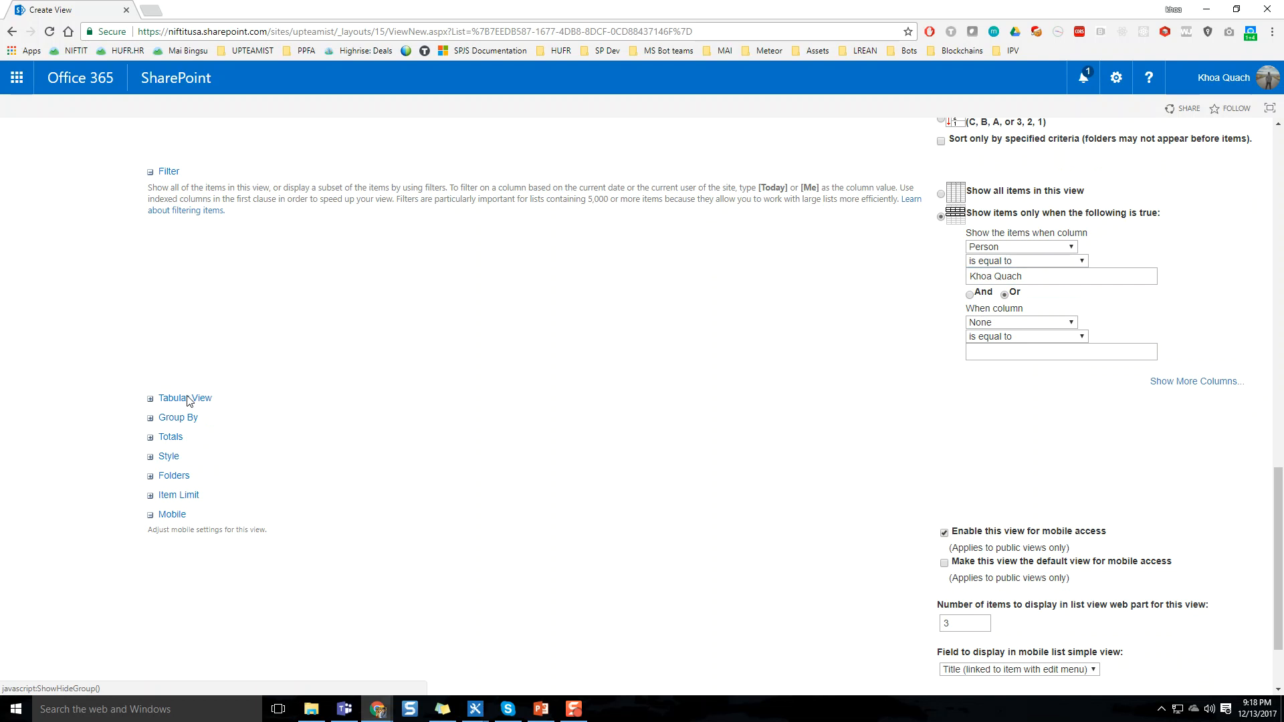
{"action": "left_click", "coordinate": [188, 399]}
{"action": "left_click", "coordinate": [184, 447]}
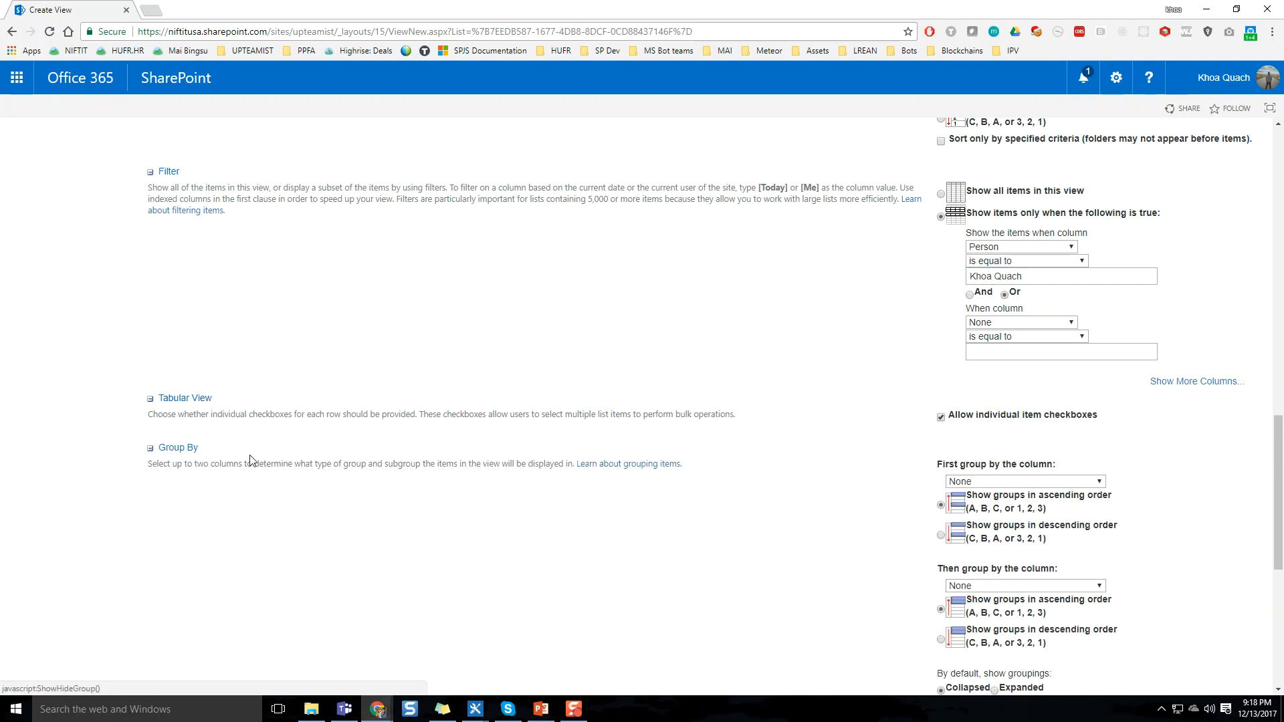
{"action": "scroll", "coordinate": [391, 431], "scroll_direction": "down", "scroll_amount": 2}
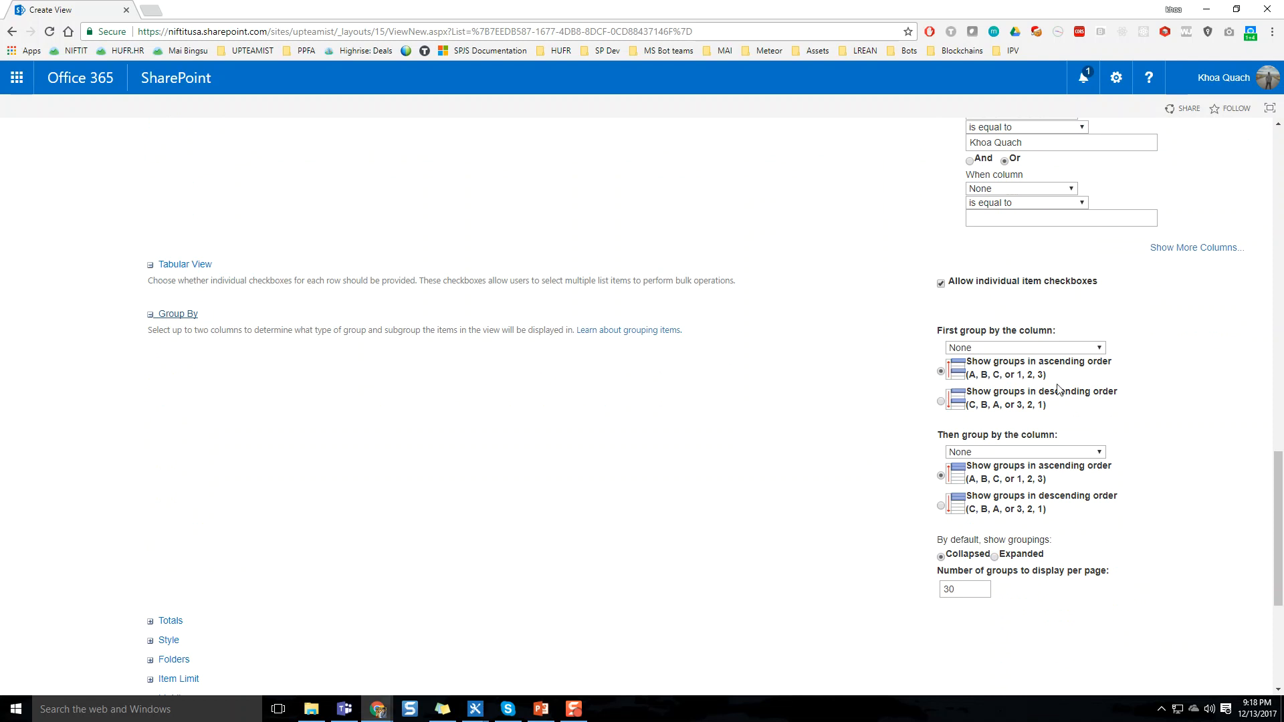
{"action": "left_click", "coordinate": [1058, 349]}
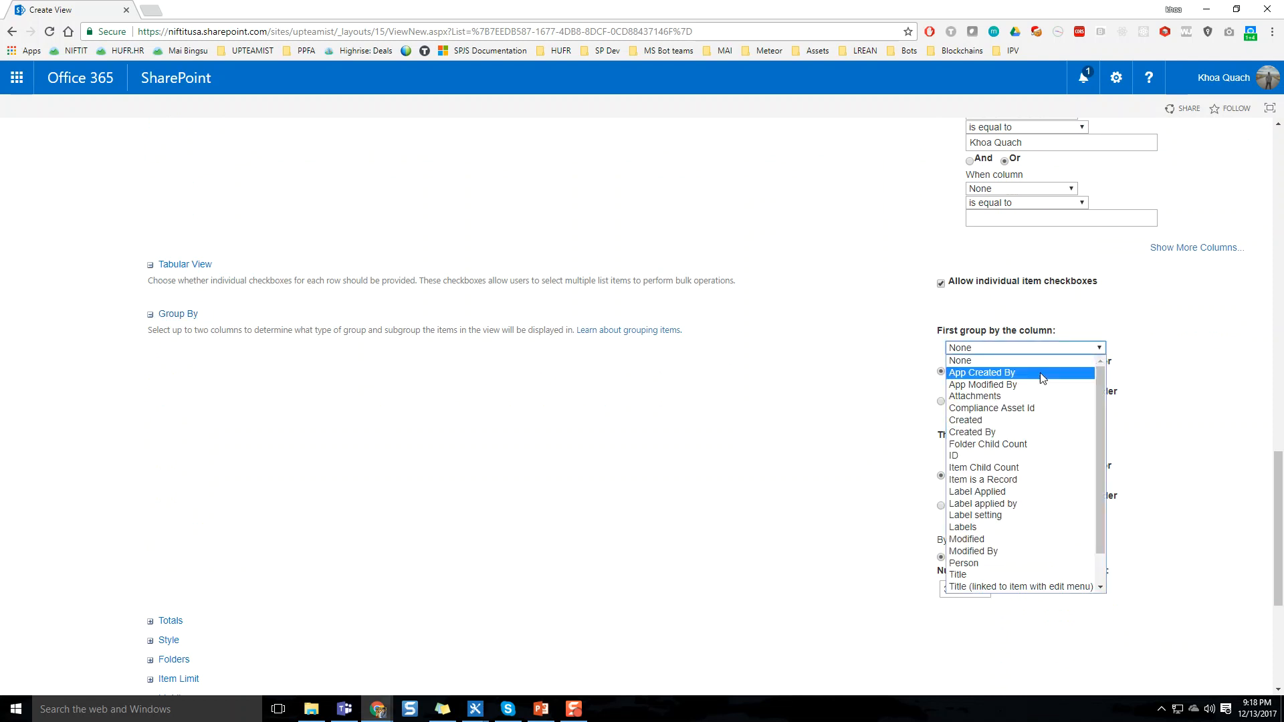
{"action": "left_click", "coordinate": [751, 433]}
{"action": "scroll", "coordinate": [399, 494], "scroll_direction": "down", "scroll_amount": 3}
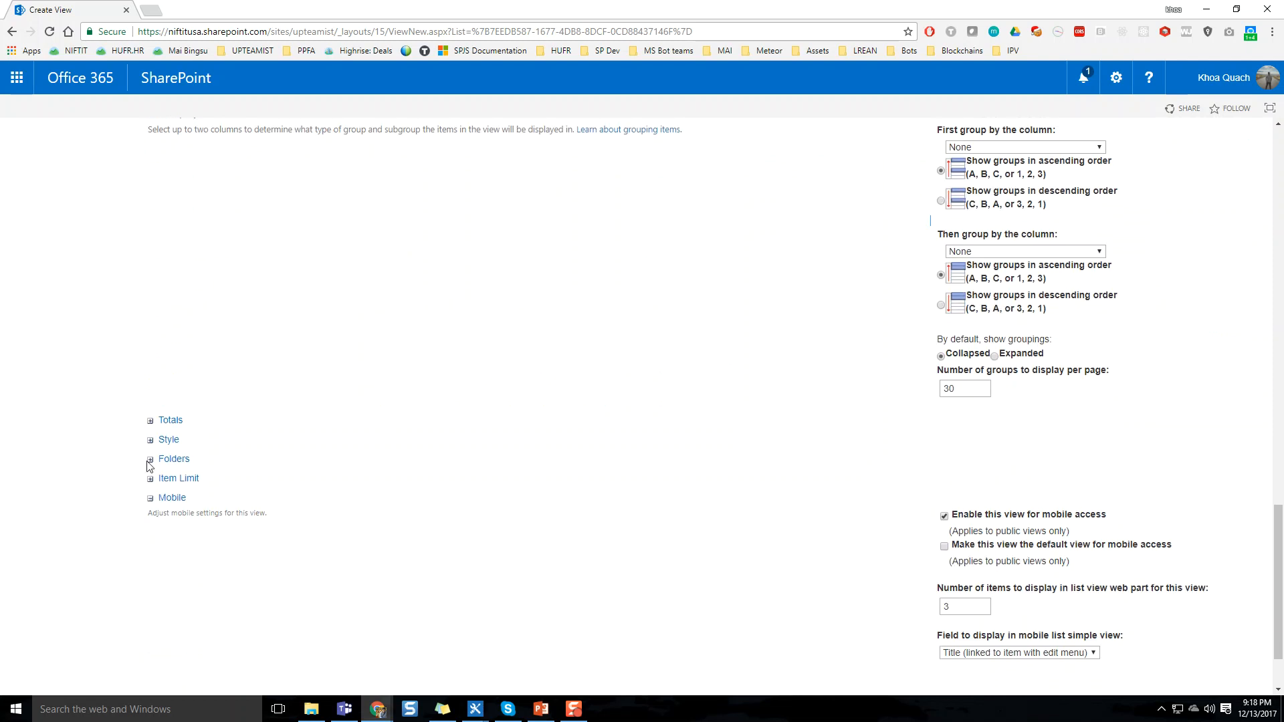
Expand the Totals settings and set the total for the ID column to Count
{"action": "left_click", "coordinate": [171, 420]}
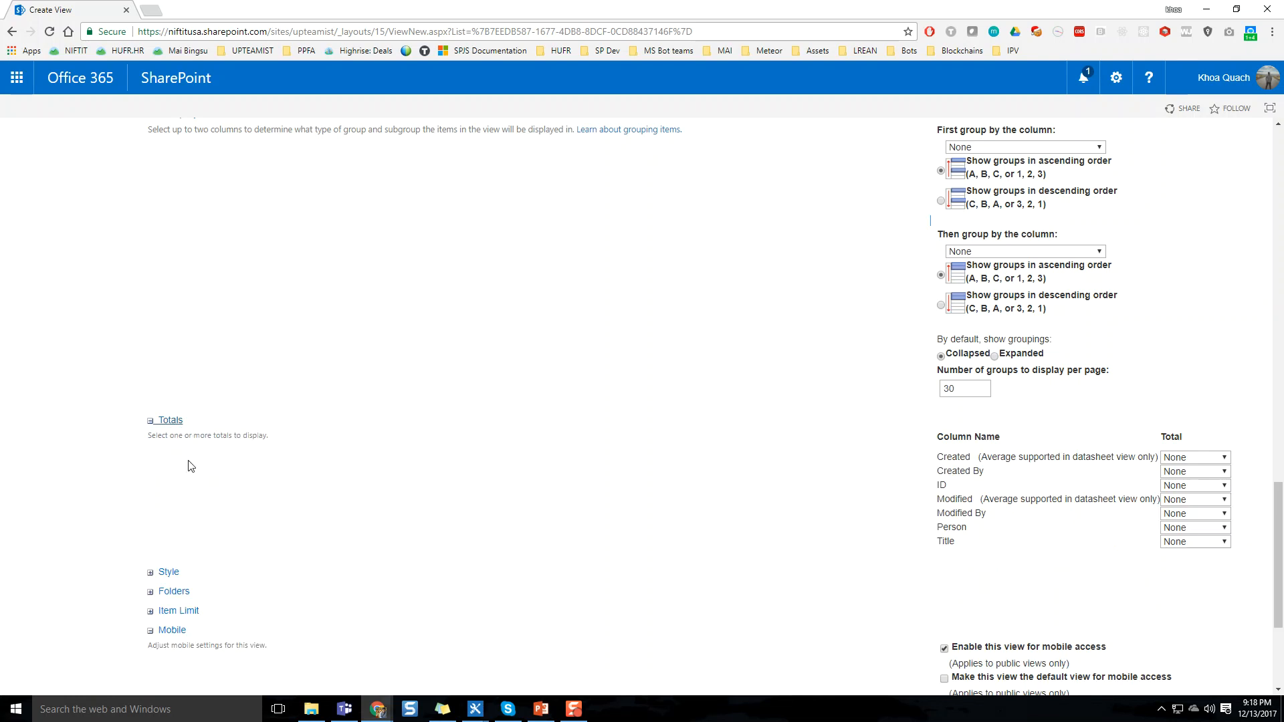
{"action": "left_click", "coordinate": [1192, 486]}
{"action": "left_click", "coordinate": [1179, 512]}
{"action": "scroll", "coordinate": [923, 485], "scroll_direction": "down", "scroll_amount": 3}
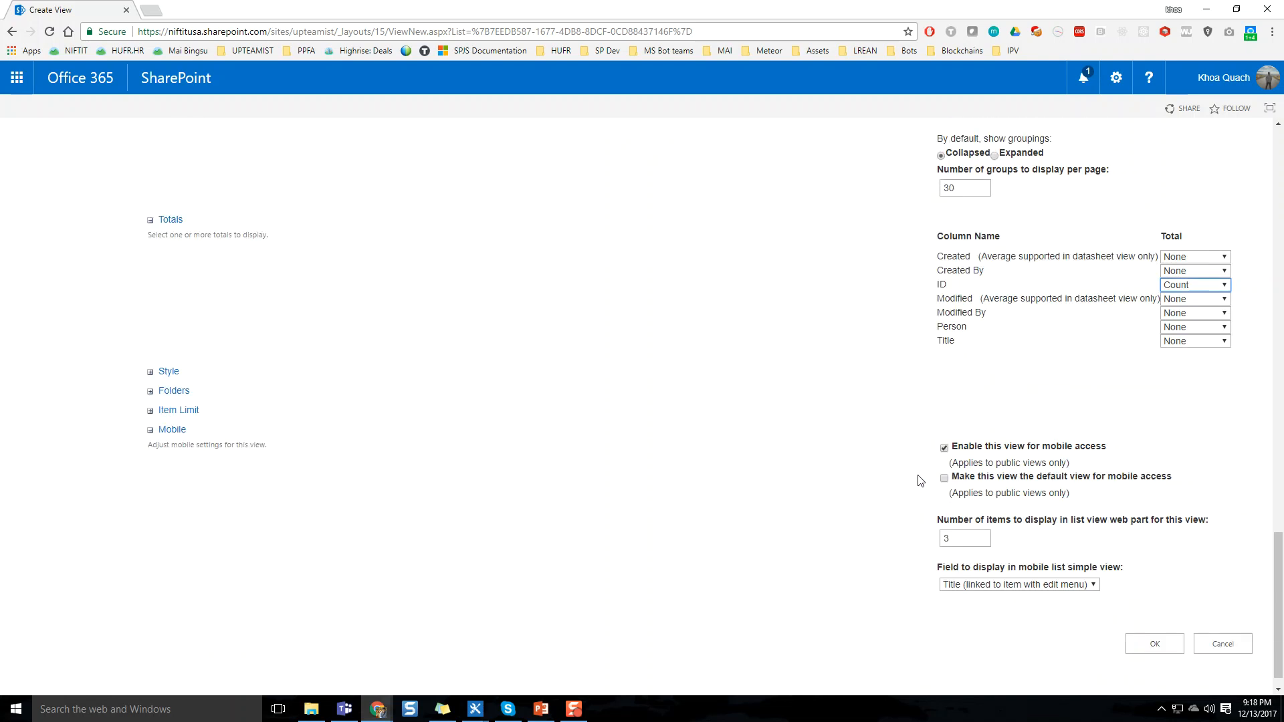
Expand the Style and Folders settings and examine the available view styles and folder options
{"action": "left_click", "coordinate": [168, 372]}
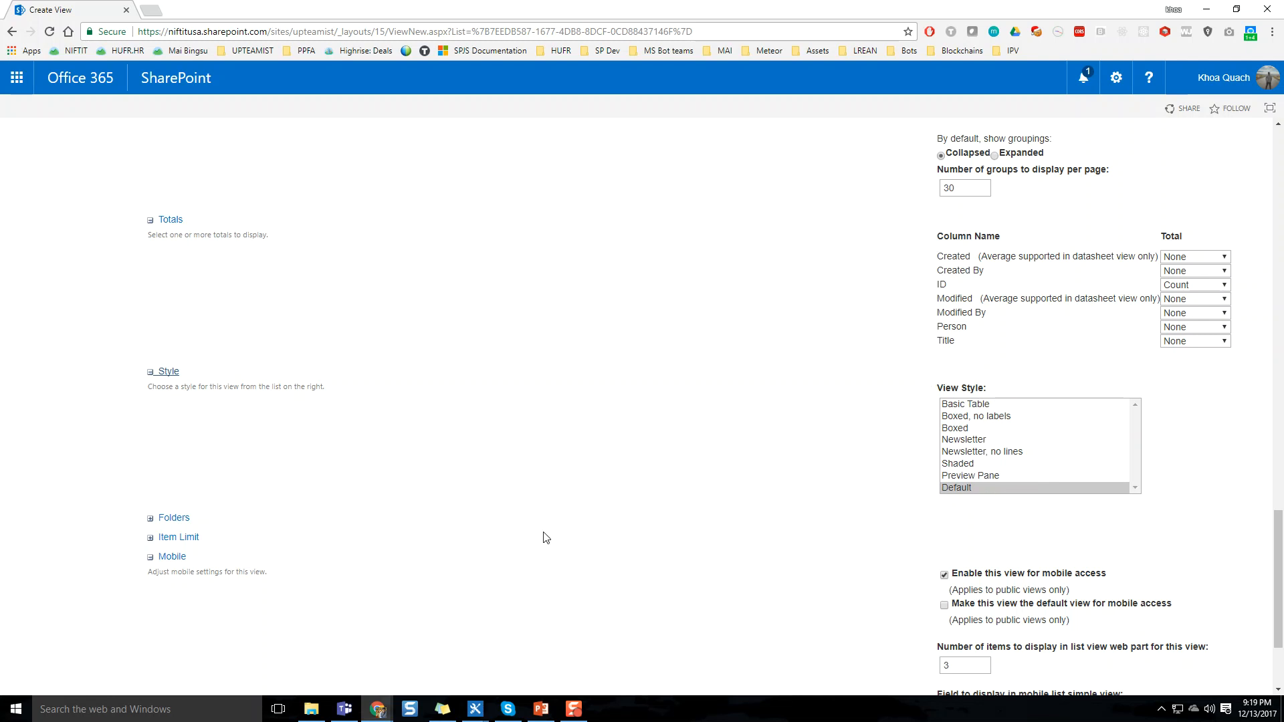
{"action": "scroll", "coordinate": [544, 535], "scroll_direction": "down", "scroll_amount": 3}
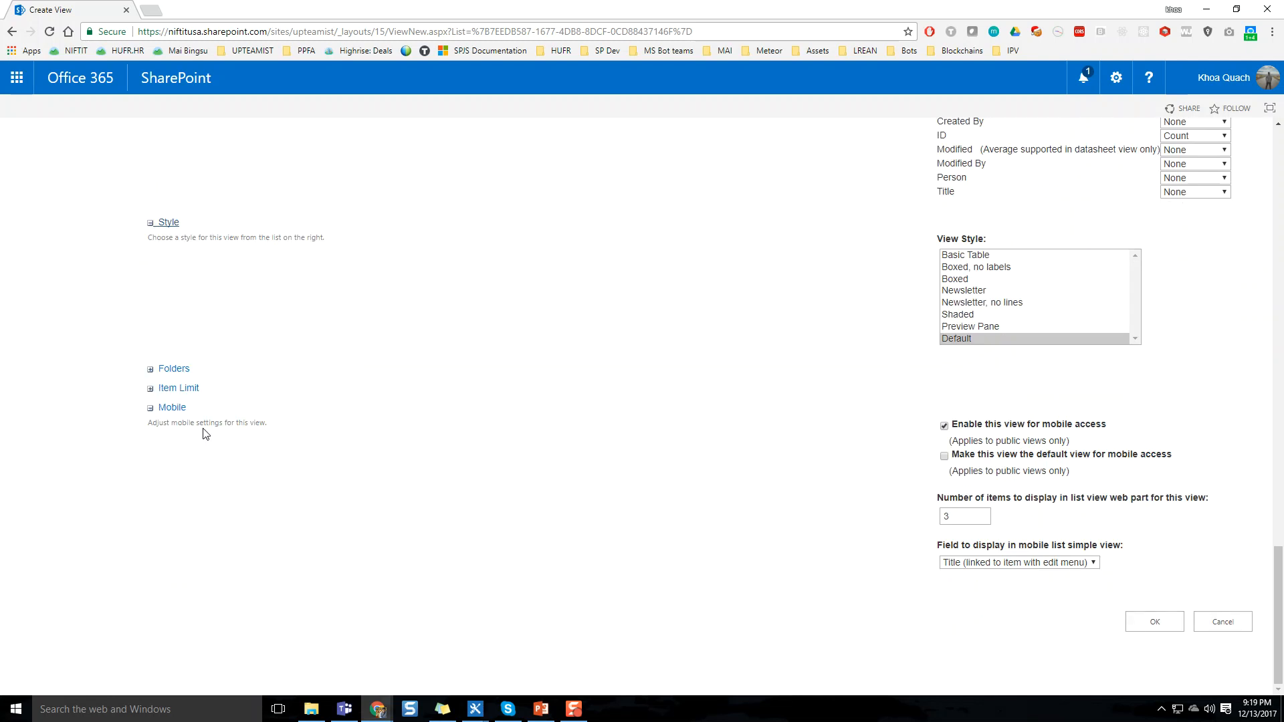
{"action": "left_click", "coordinate": [160, 380]}
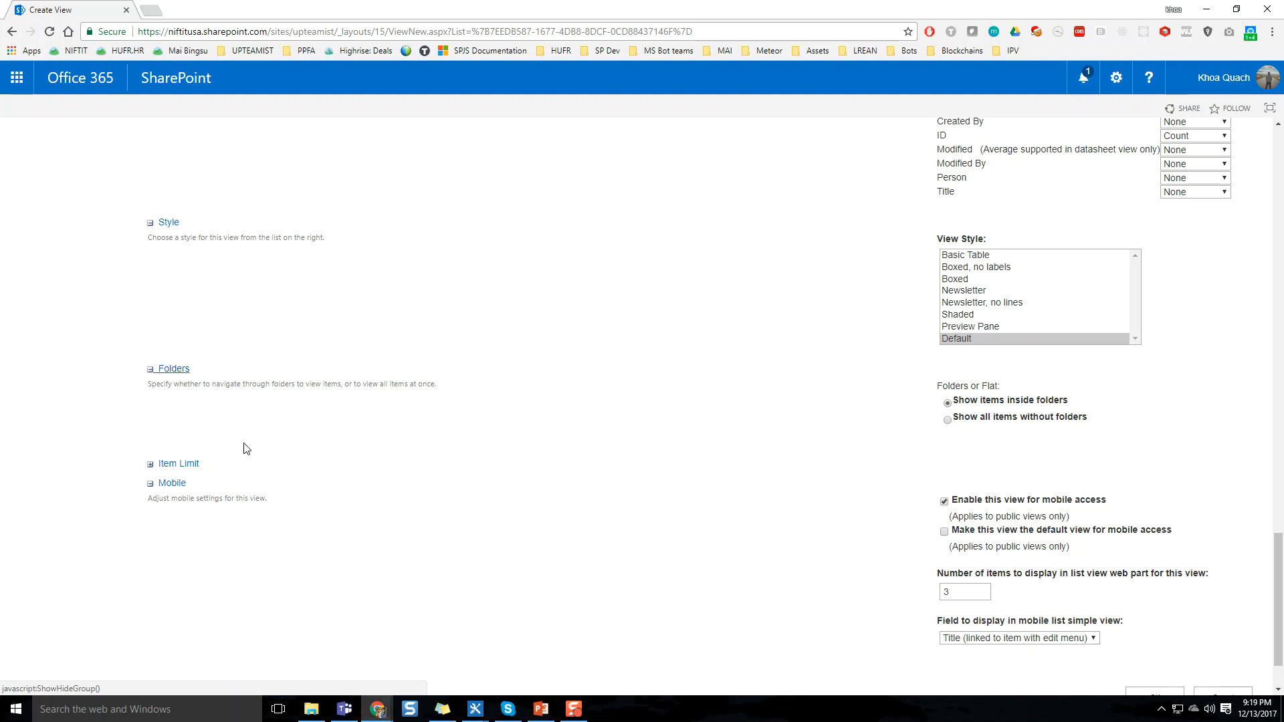
Set the view's item limit to 500, displayed in batches of the specified size, and save the view
{"action": "left_click", "coordinate": [178, 464]}
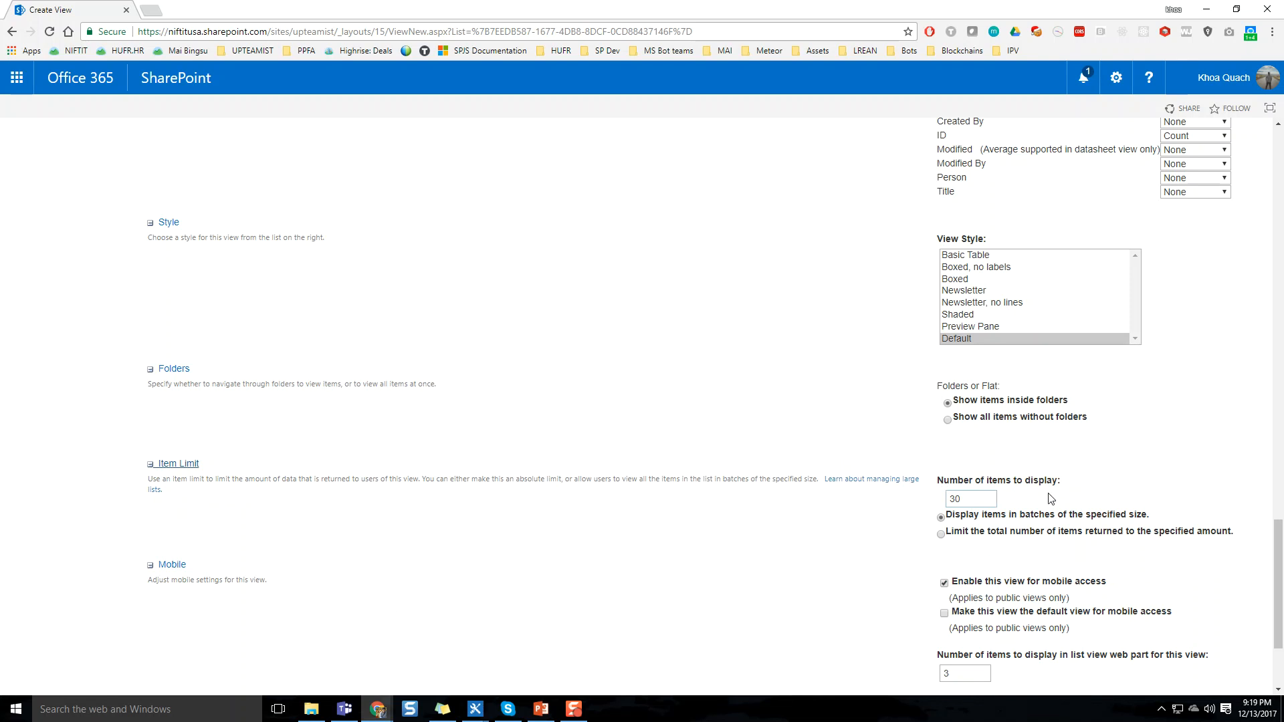
{"action": "double_click", "coordinate": [977, 501]}
{"action": "type", "text": "500"}
{"action": "left_click", "coordinate": [1093, 533]}
{"action": "left_click", "coordinate": [1115, 519]}
{"action": "scroll", "coordinate": [795, 543], "scroll_direction": "down", "scroll_amount": 2}
{"action": "scroll", "coordinate": [639, 456], "scroll_direction": "down", "scroll_amount": 1}
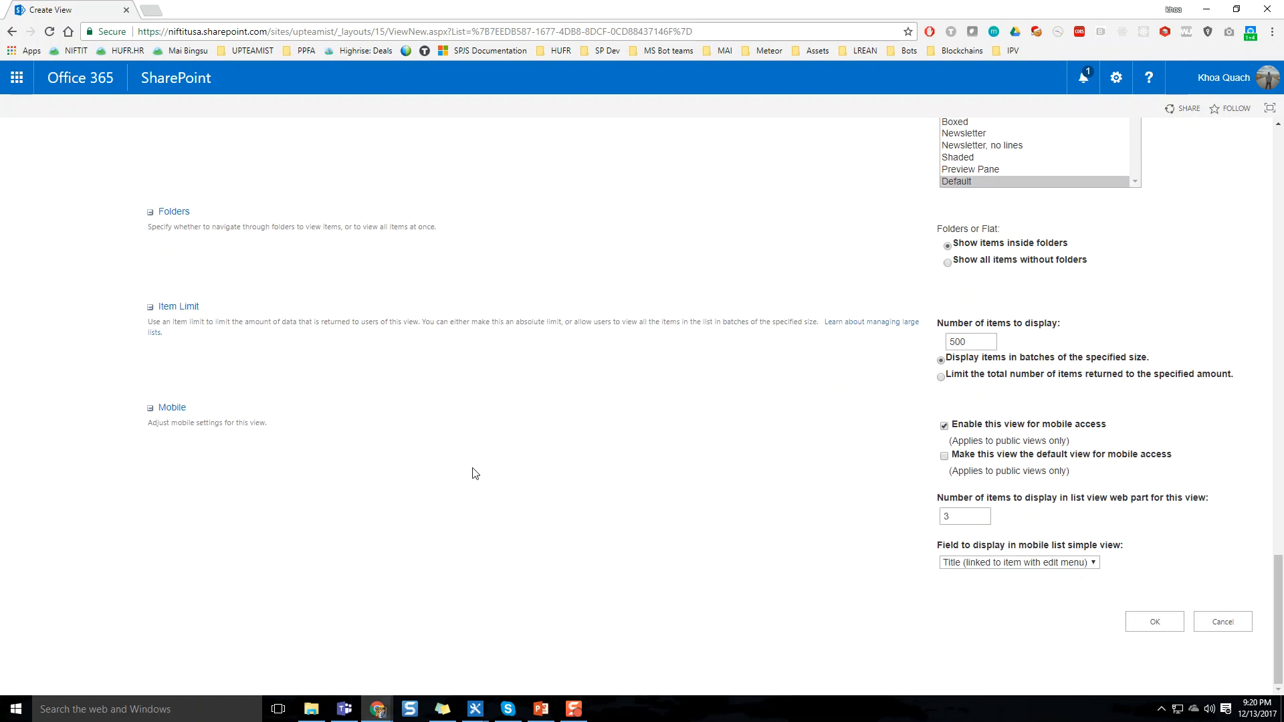
{"action": "left_click", "coordinate": [1159, 634]}
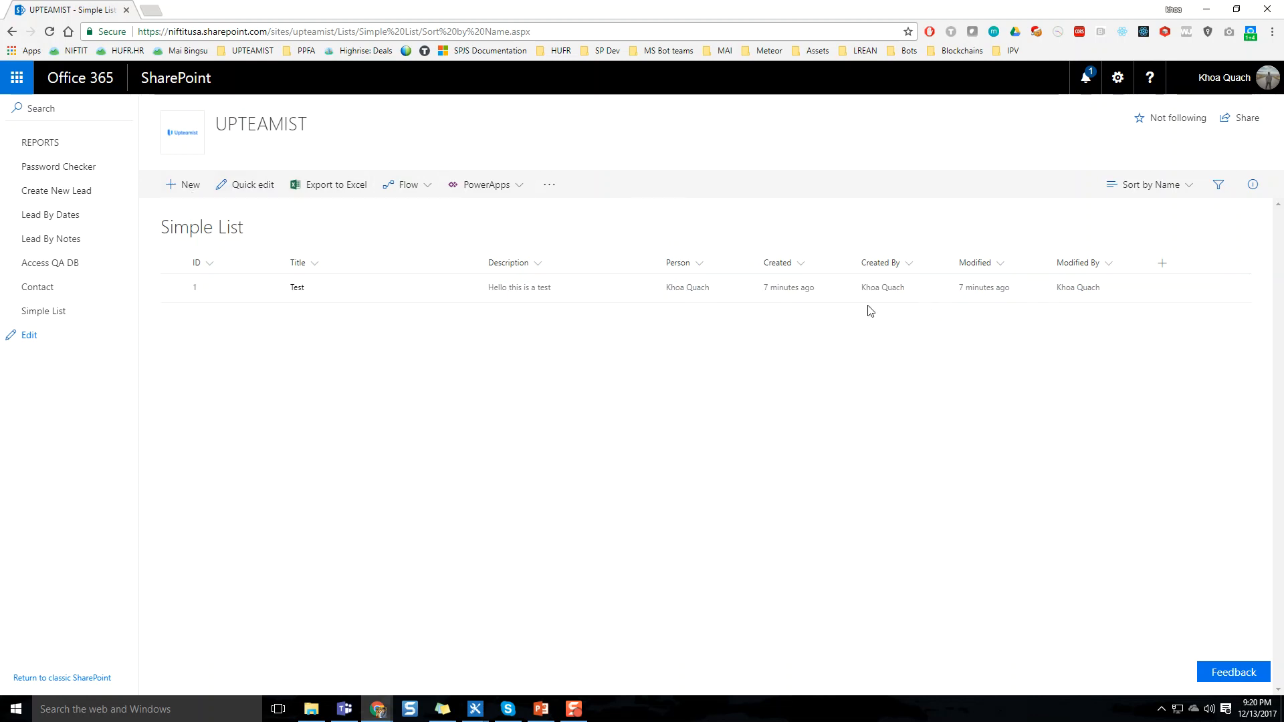
Start a new item in Simple List with the title Test #2 and the description "This is another test"
{"action": "left_click", "coordinate": [179, 192]}
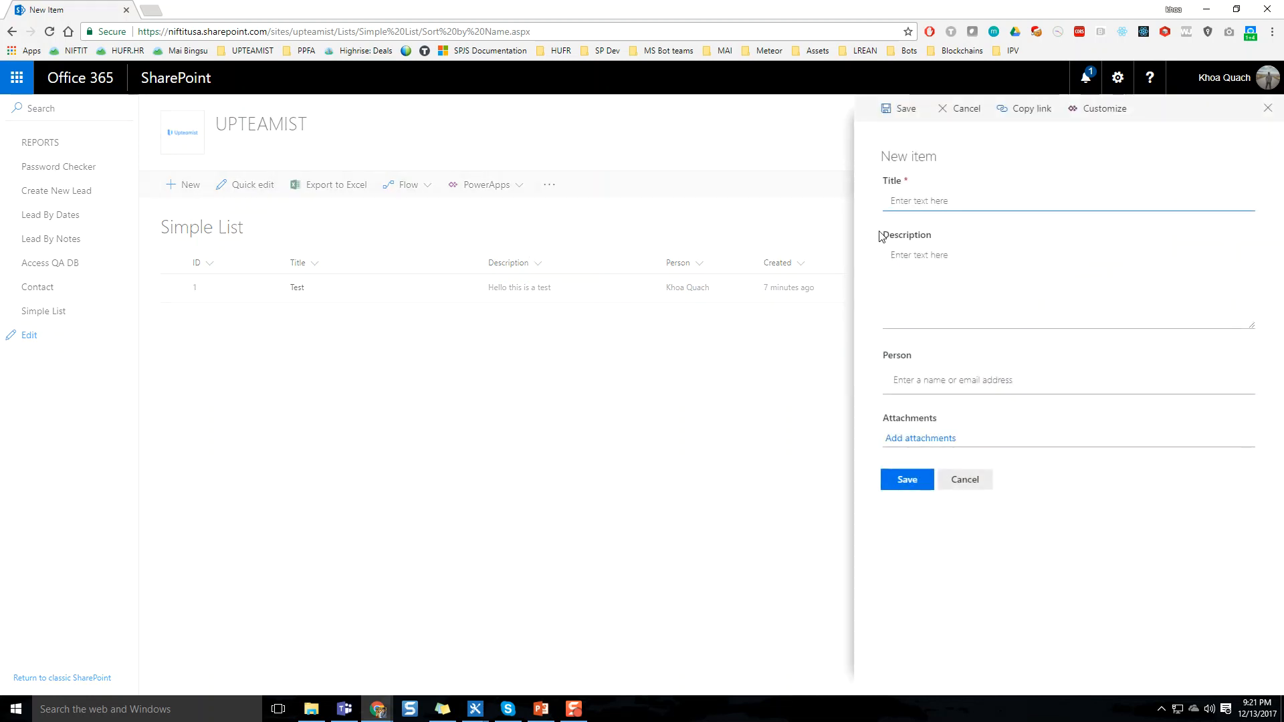
{"action": "type", "text": "Test #2"}
{"action": "key", "text": "Tab"}
{"action": "type", "text": "This is"}
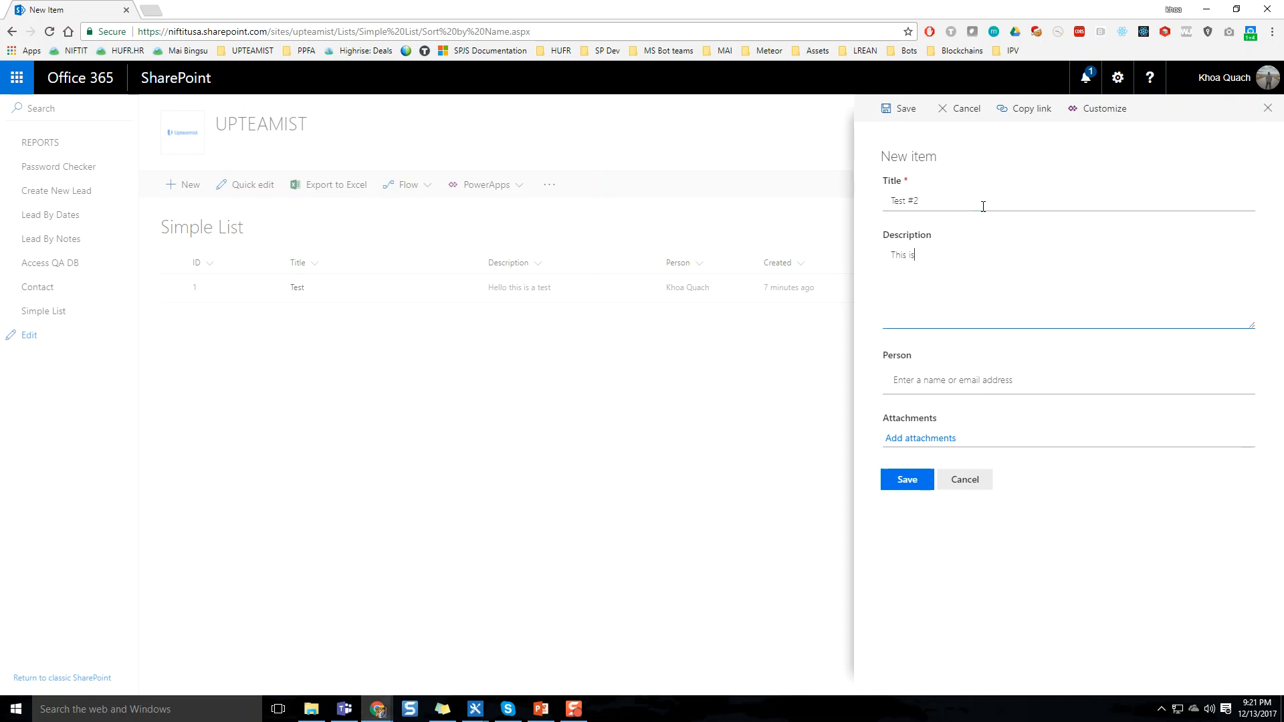
{"action": "type", "text": " another test"}
{"action": "key", "text": "Tab"}
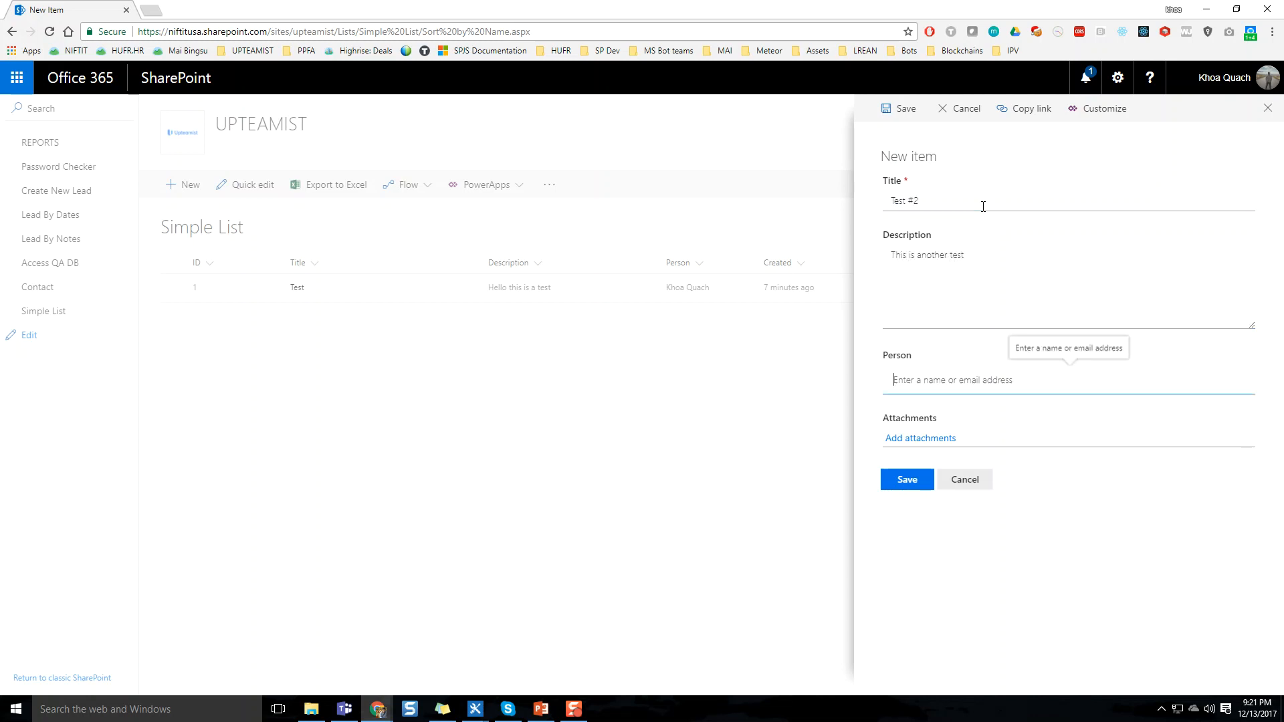
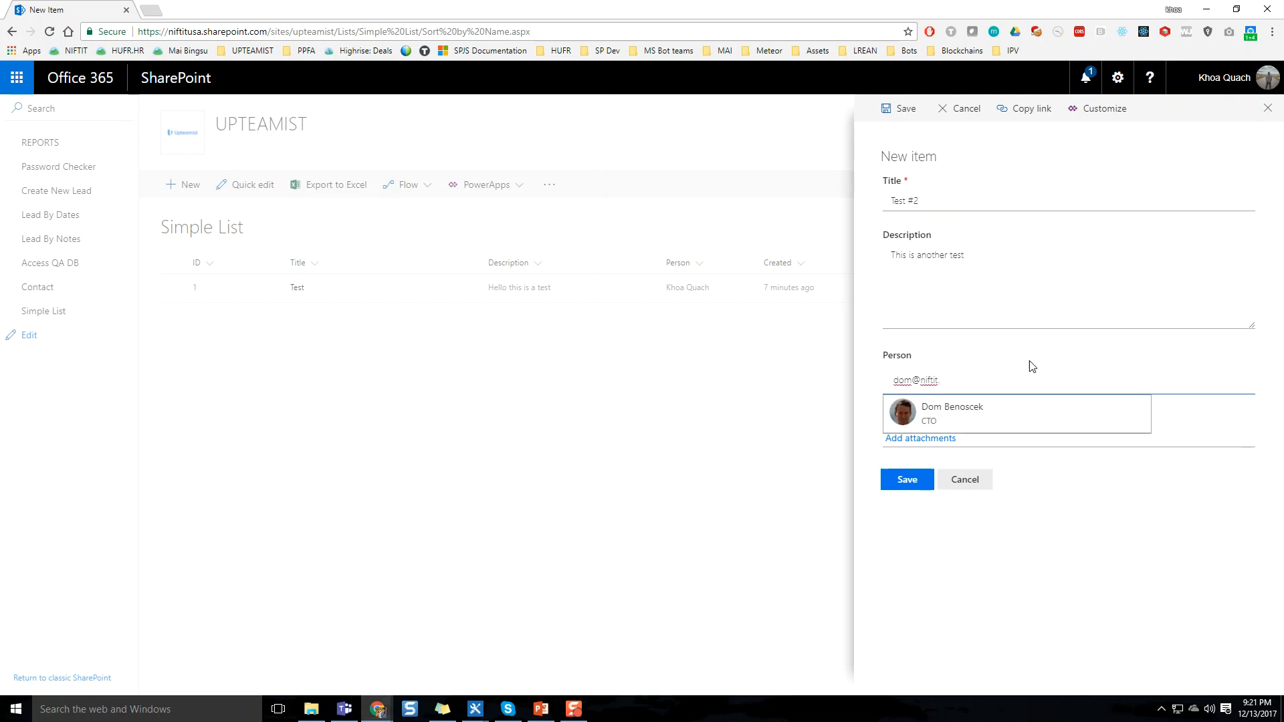
Assign a colleague to the item's Person field by looking up their e-mail address, and save the item
{"action": "left_click", "coordinate": [1023, 414]}
{"action": "left_click", "coordinate": [907, 504]}
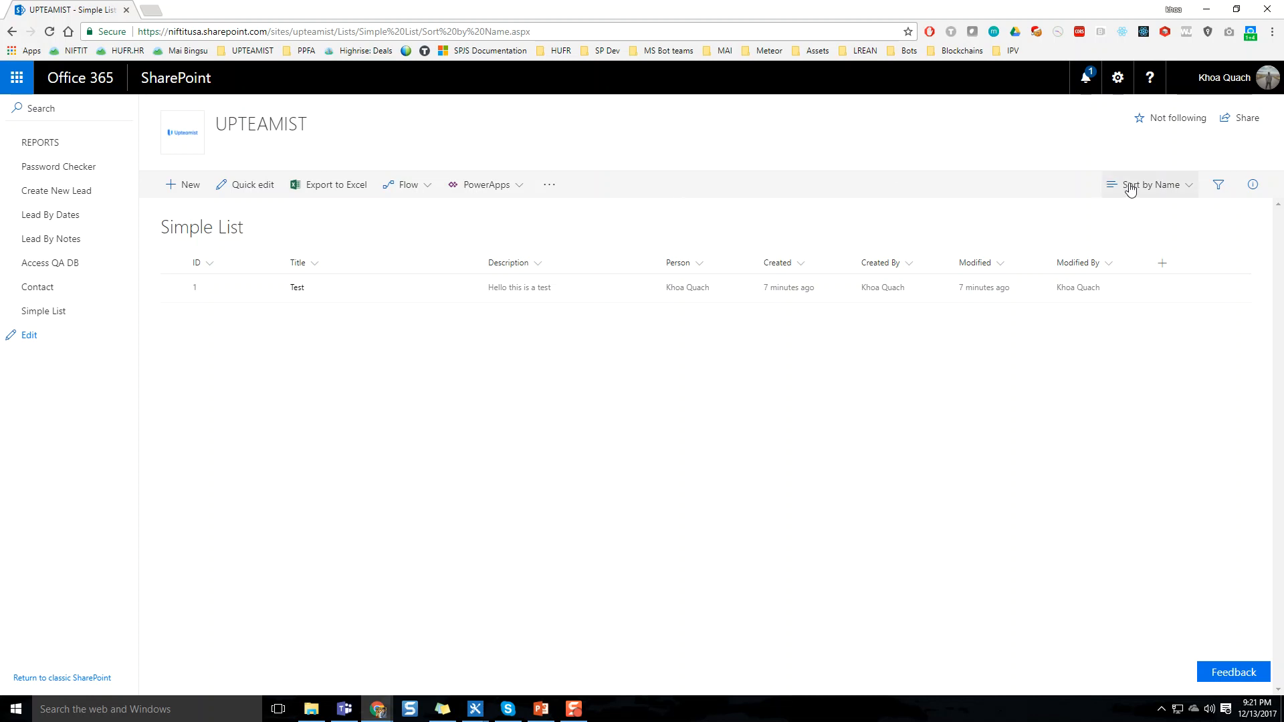
Switch Simple List to the All Items view and return to classic SharePoint
{"action": "left_click", "coordinate": [1152, 187]}
{"action": "left_click", "coordinate": [1144, 220]}
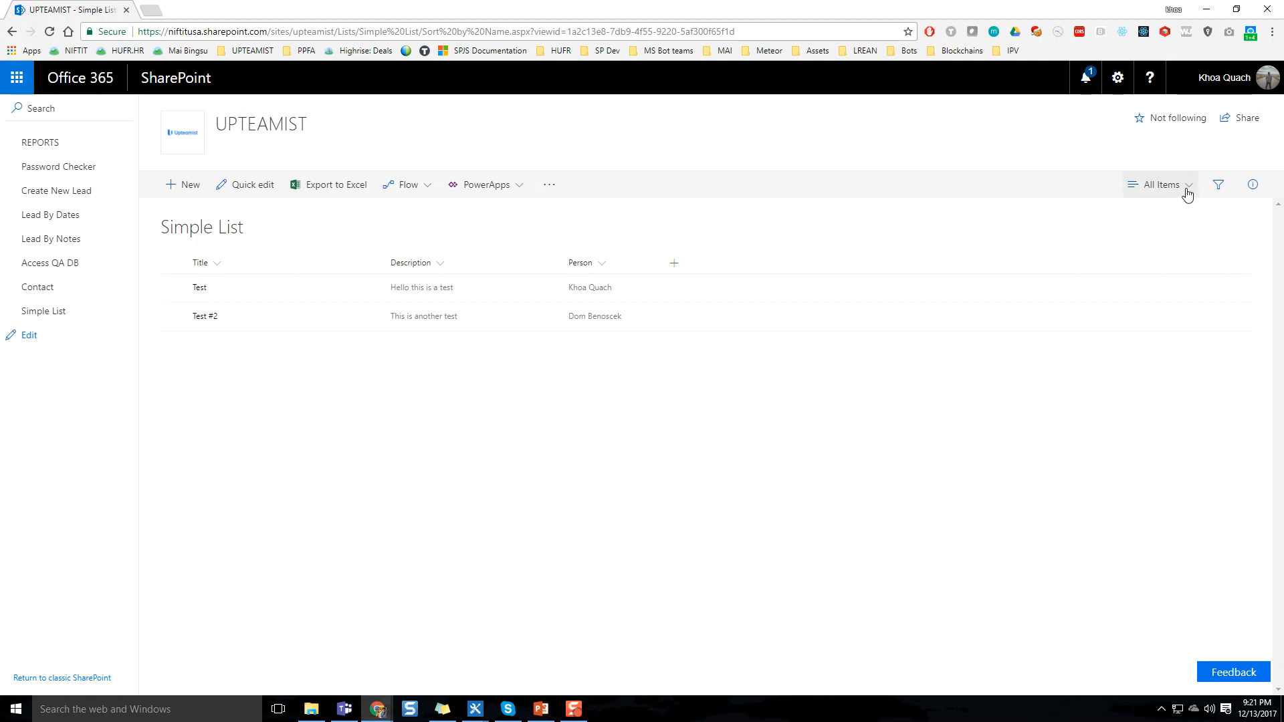
{"action": "left_click", "coordinate": [76, 677]}
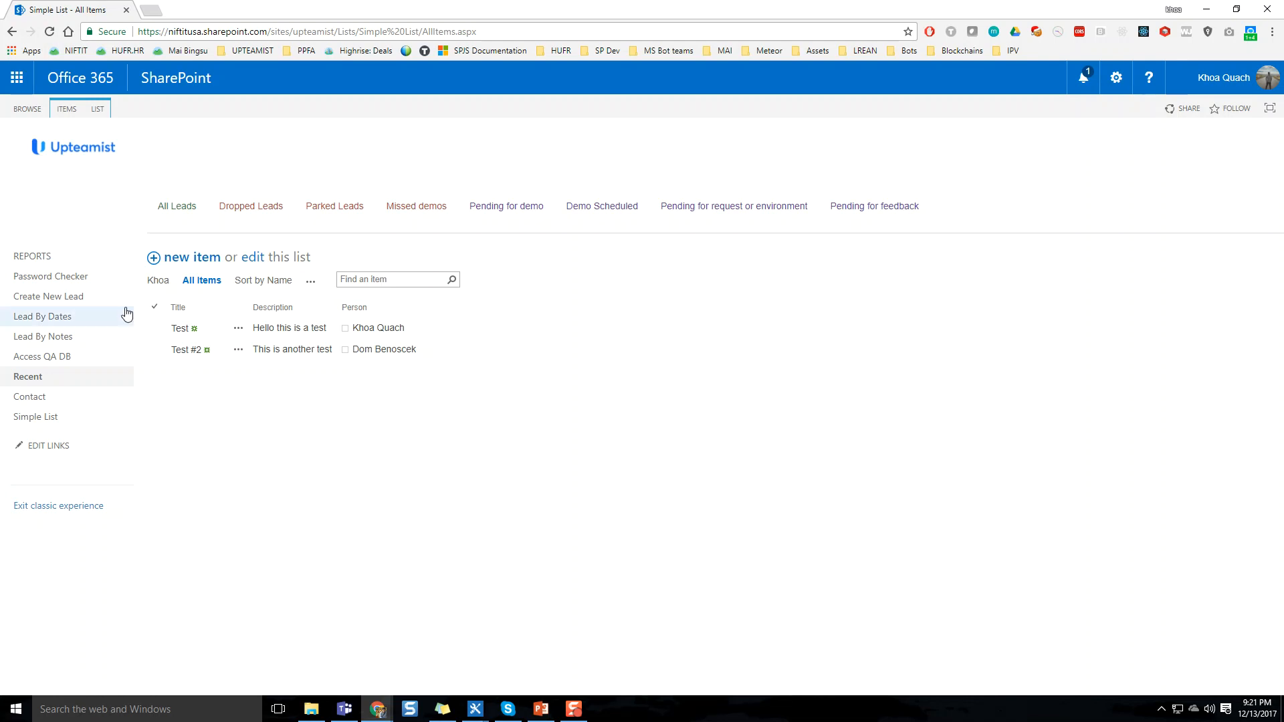
Select the Test item, examine the item and list commands, and open the list for inline editing
{"action": "left_click", "coordinate": [155, 331]}
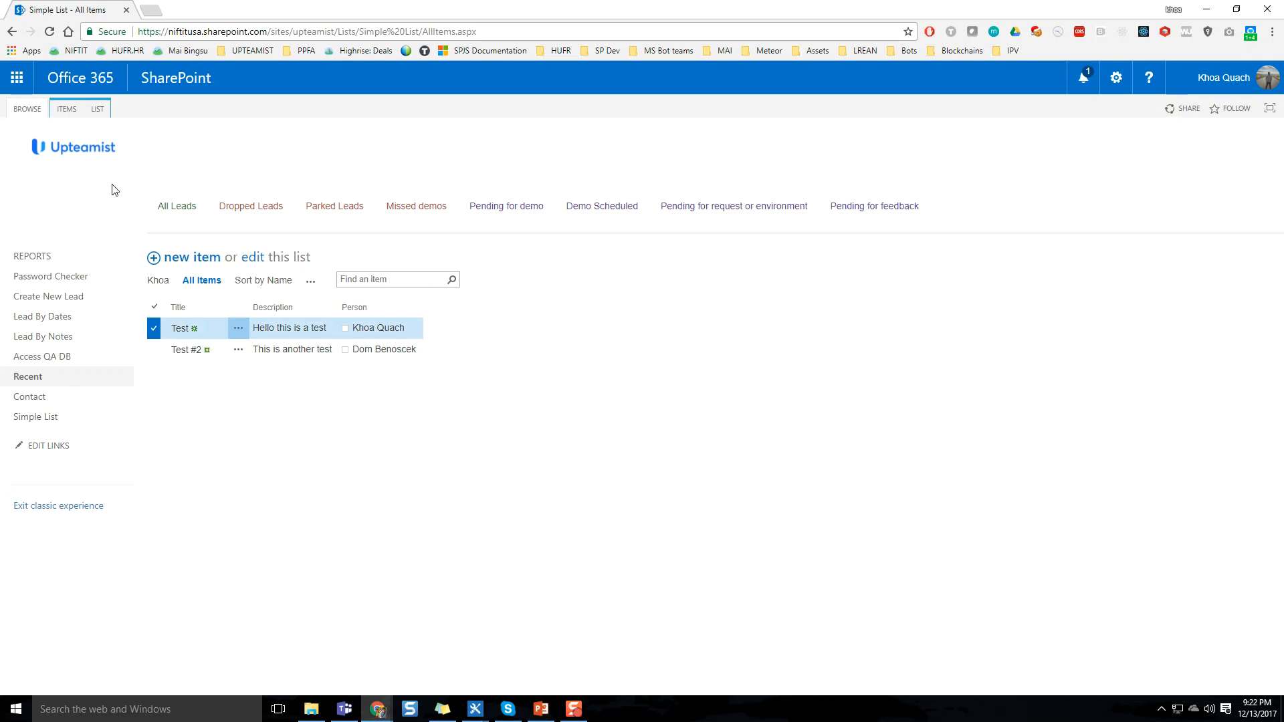
{"action": "left_click", "coordinate": [73, 115]}
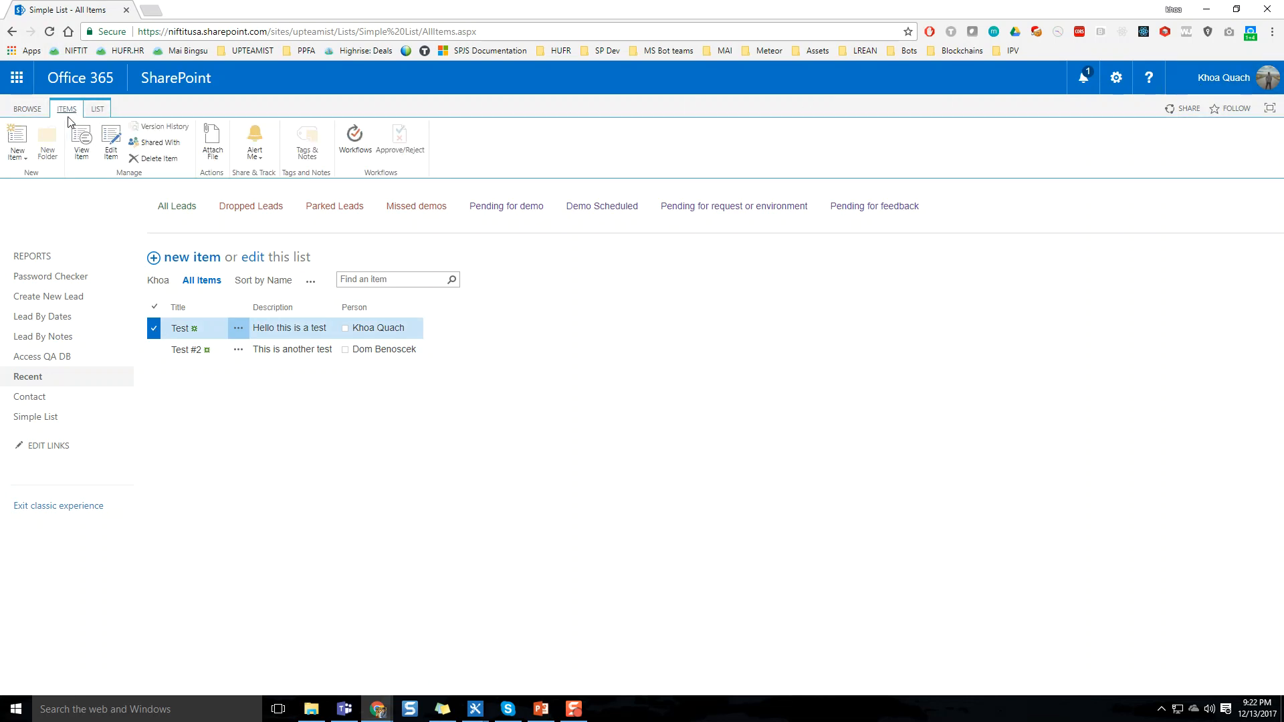
{"action": "left_click", "coordinate": [98, 110]}
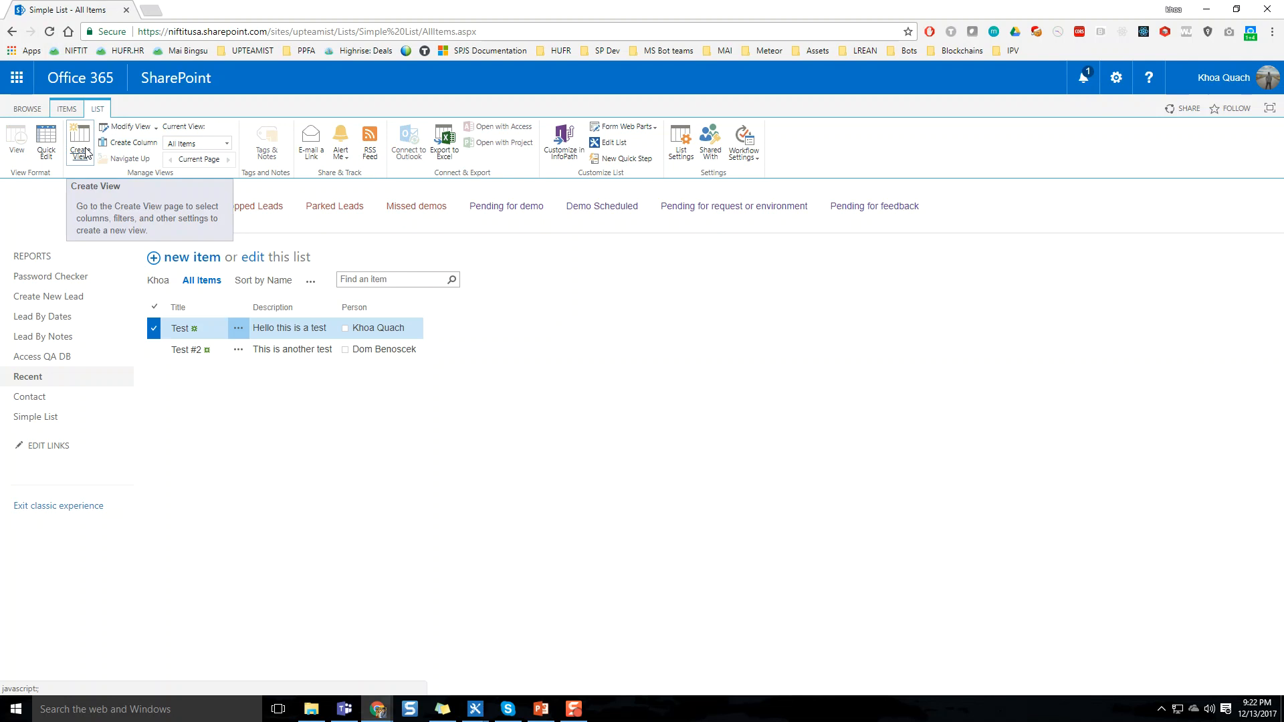
{"action": "left_click", "coordinate": [258, 259]}
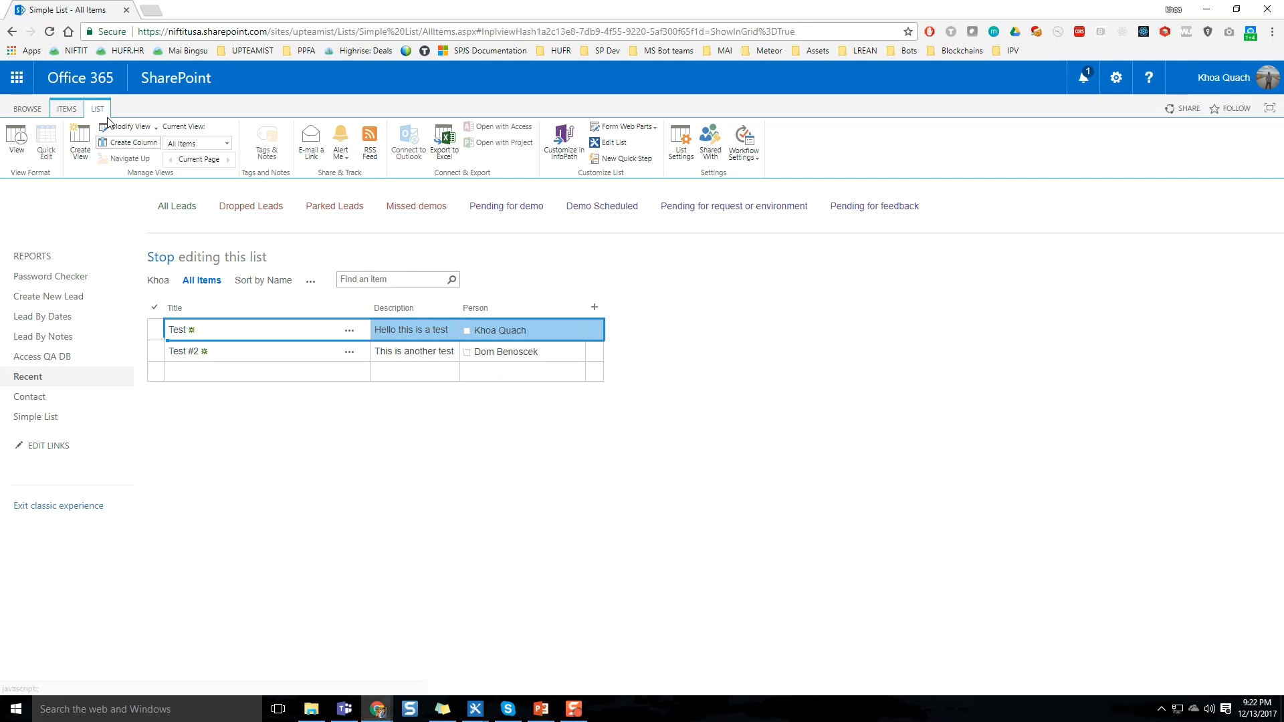
{"action": "left_click", "coordinate": [69, 109]}
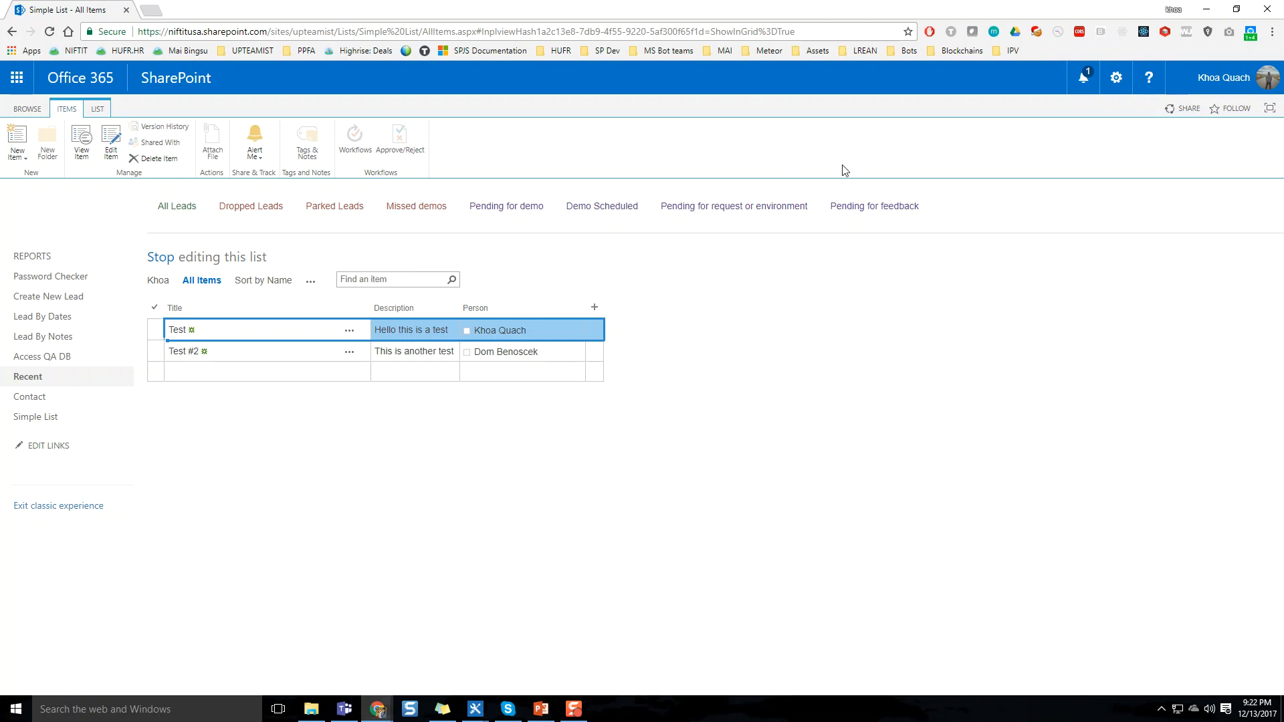
Open the site contents and start adding an app
{"action": "left_click", "coordinate": [1115, 77]}
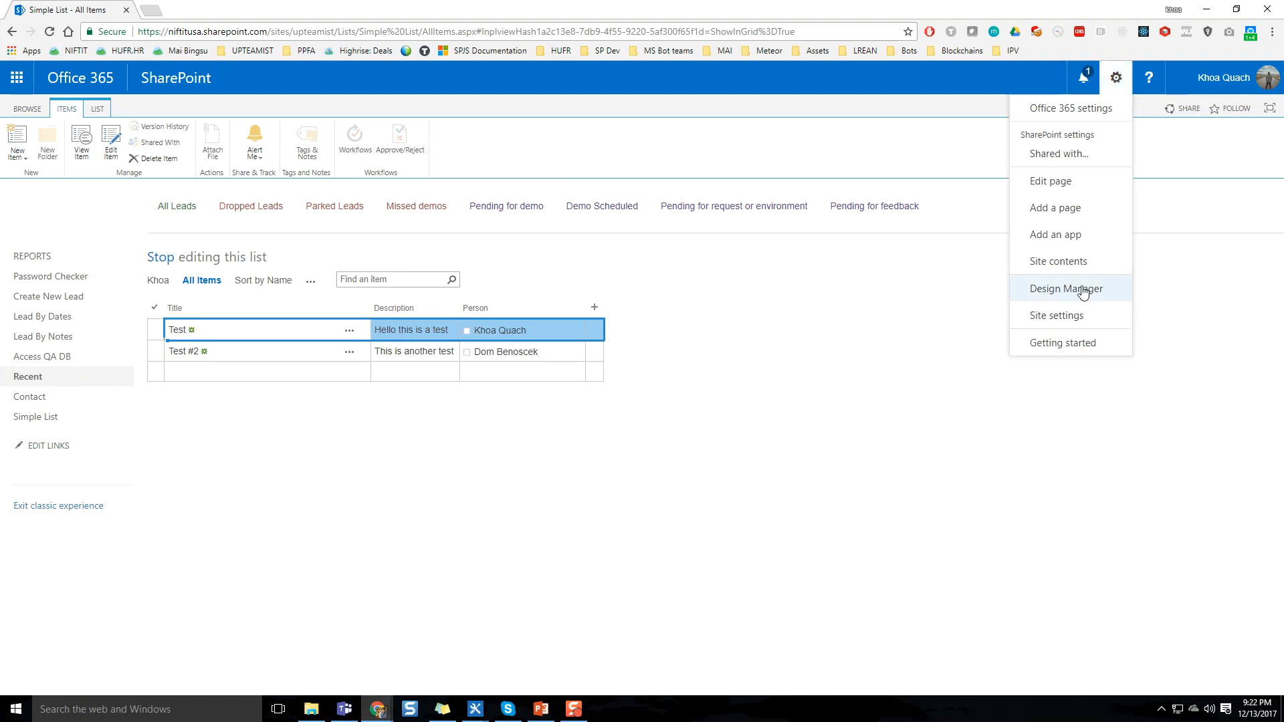
{"action": "left_click", "coordinate": [1076, 269]}
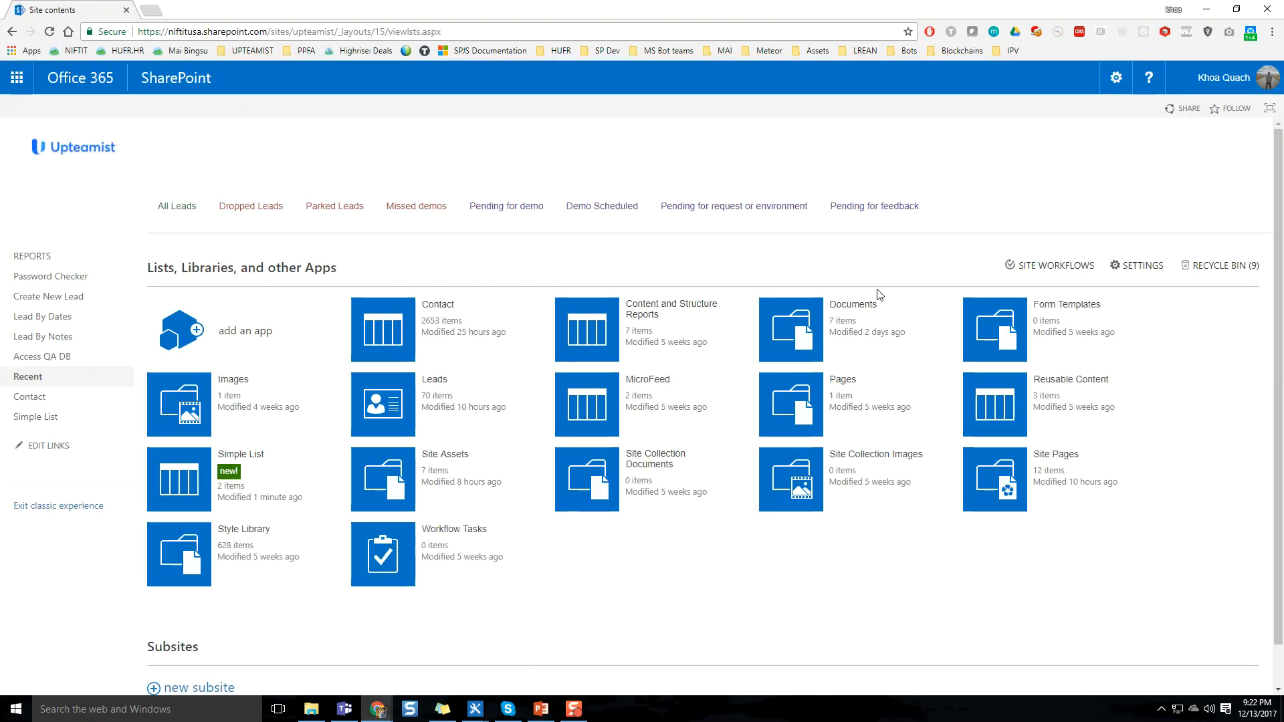
{"action": "scroll", "coordinate": [880, 293], "scroll_direction": "down", "scroll_amount": 1}
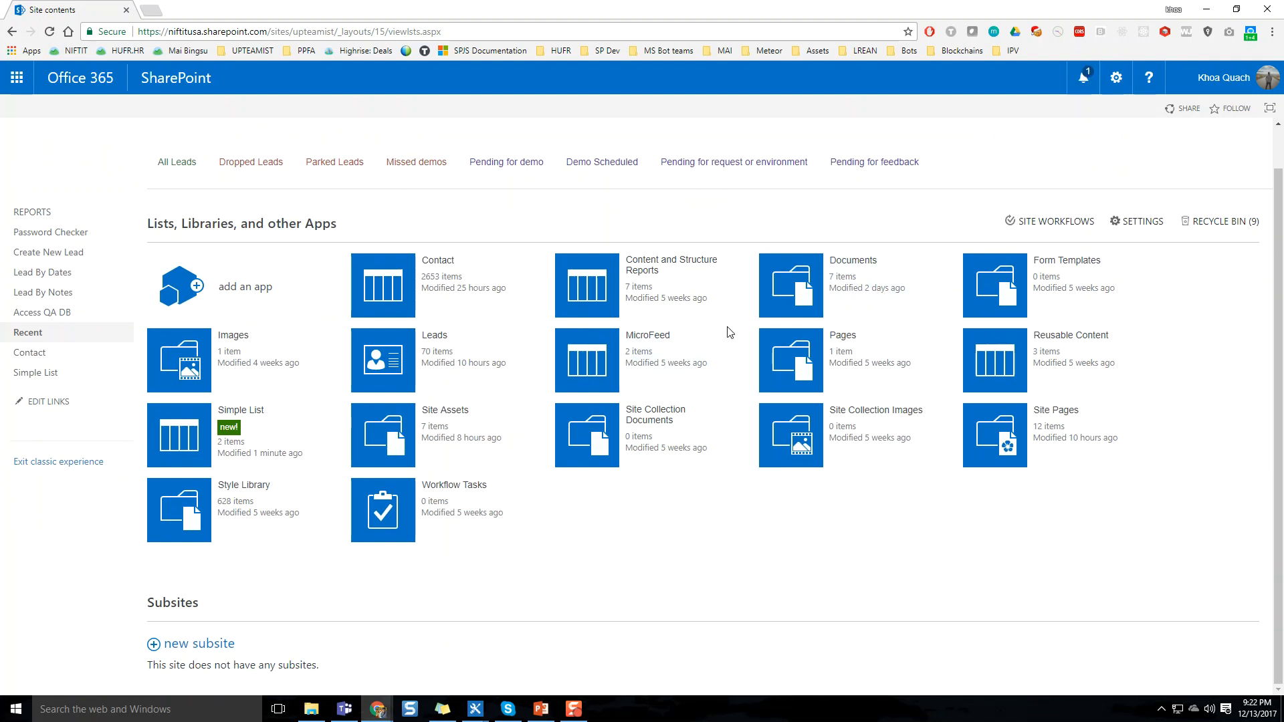
{"action": "left_click", "coordinate": [265, 280]}
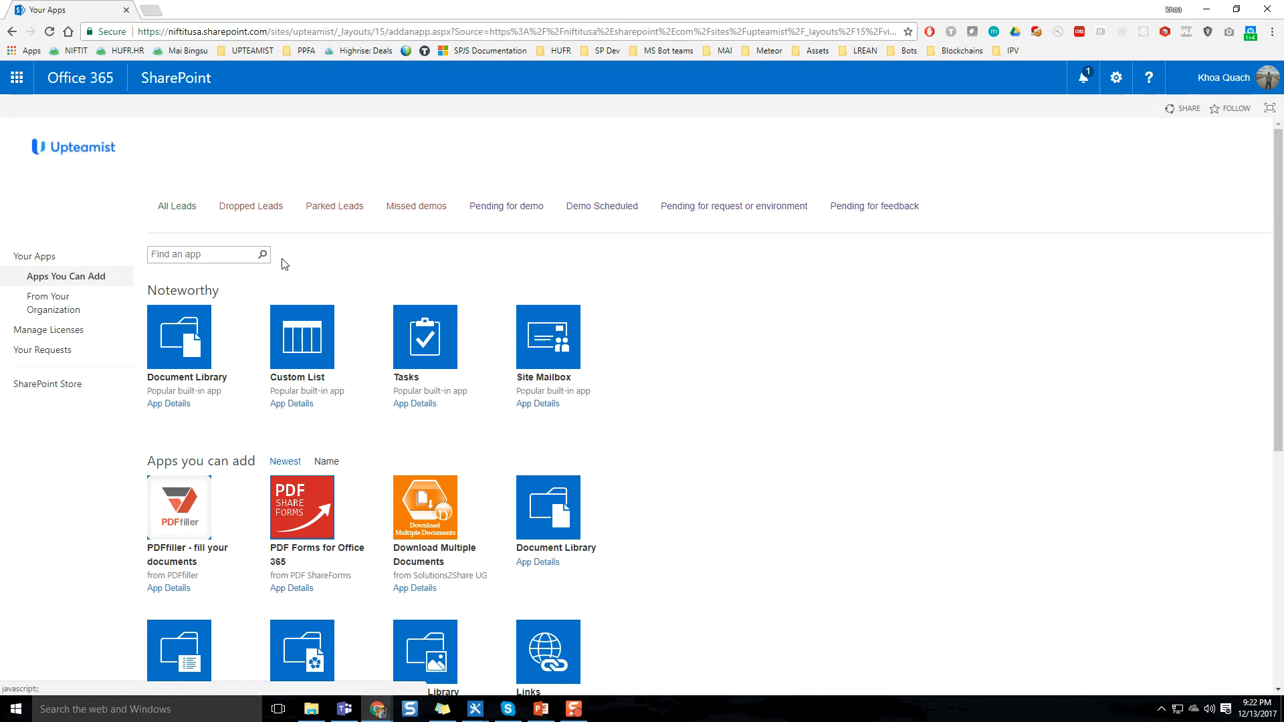
Search the apps for contact and choose the Contacts app
{"action": "left_click", "coordinate": [211, 261]}
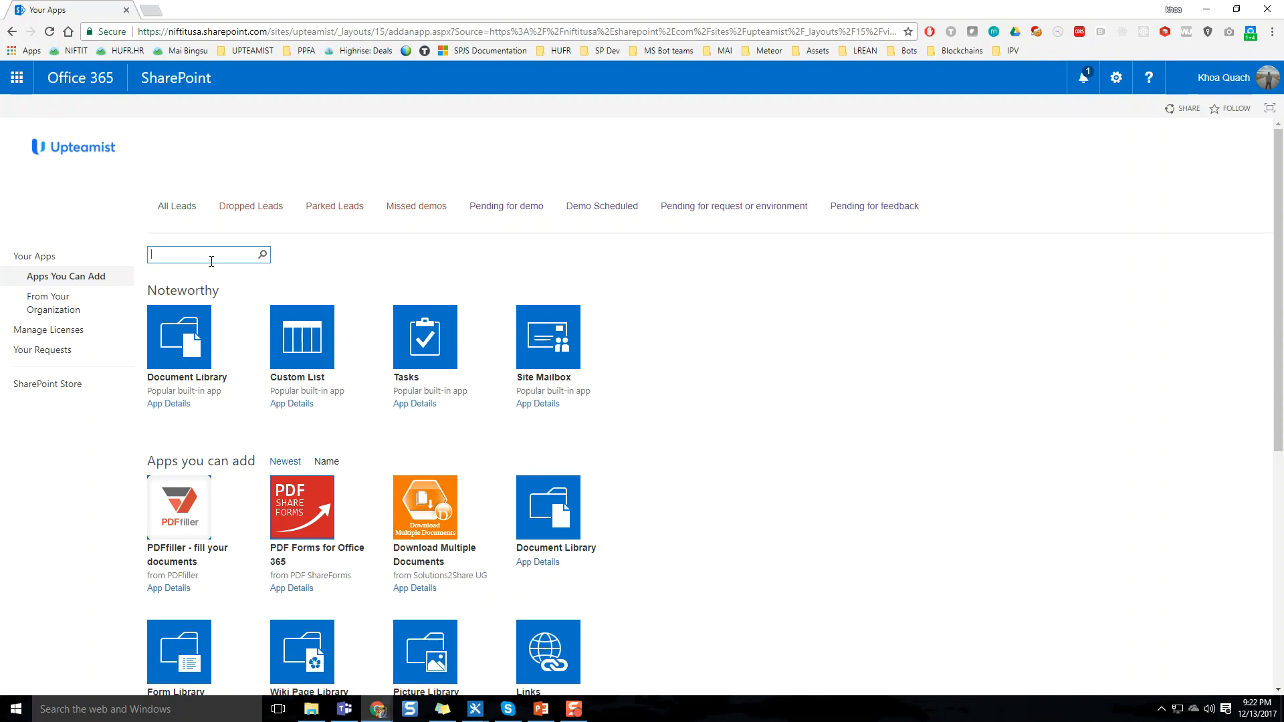
{"action": "type", "text": "contact"}
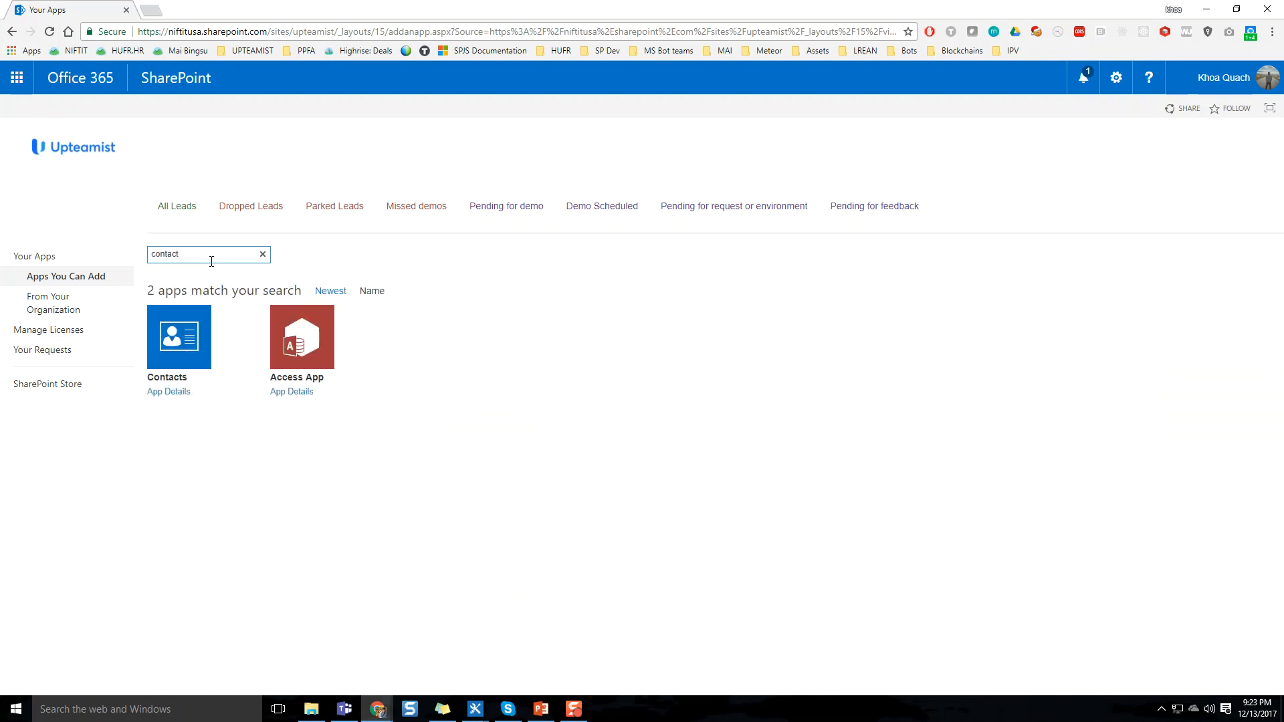
{"action": "key", "text": "ctrl+a"}
{"action": "key", "text": "BackSpace"}
{"action": "left_click", "coordinate": [194, 348]}
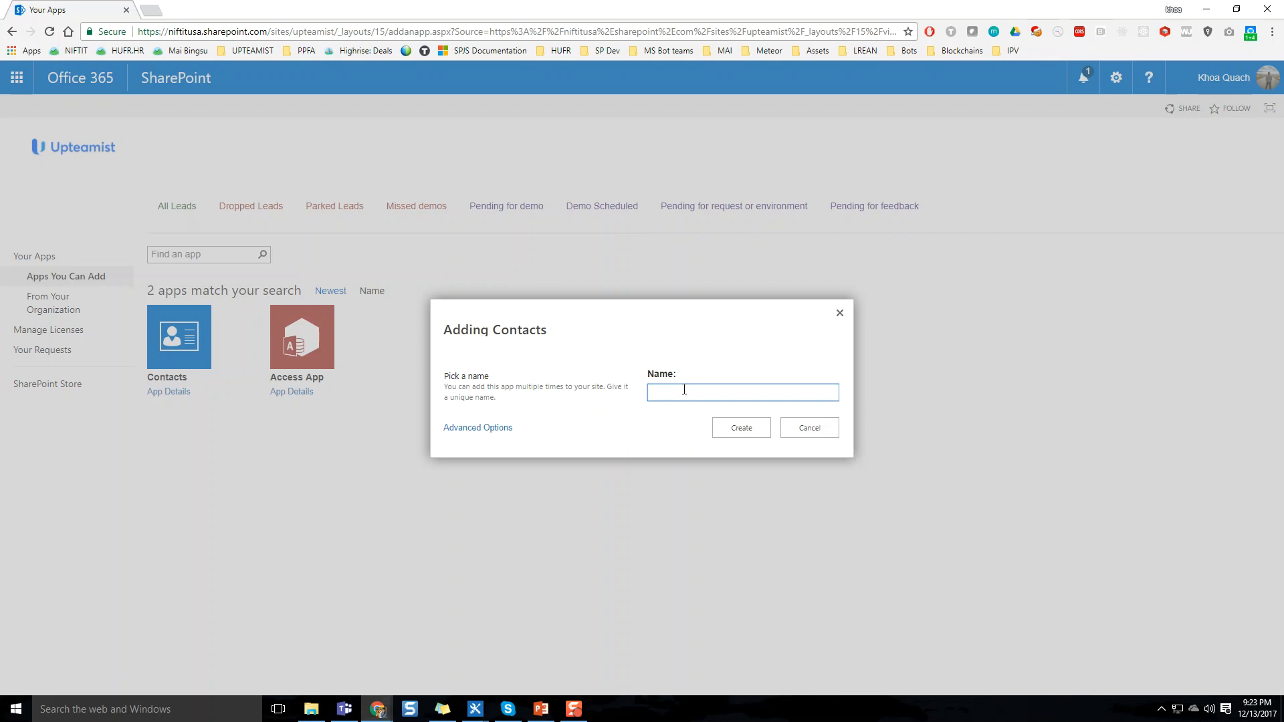
Name the new contacts app Webinar Contacts
{"action": "left_click", "coordinate": [683, 391]}
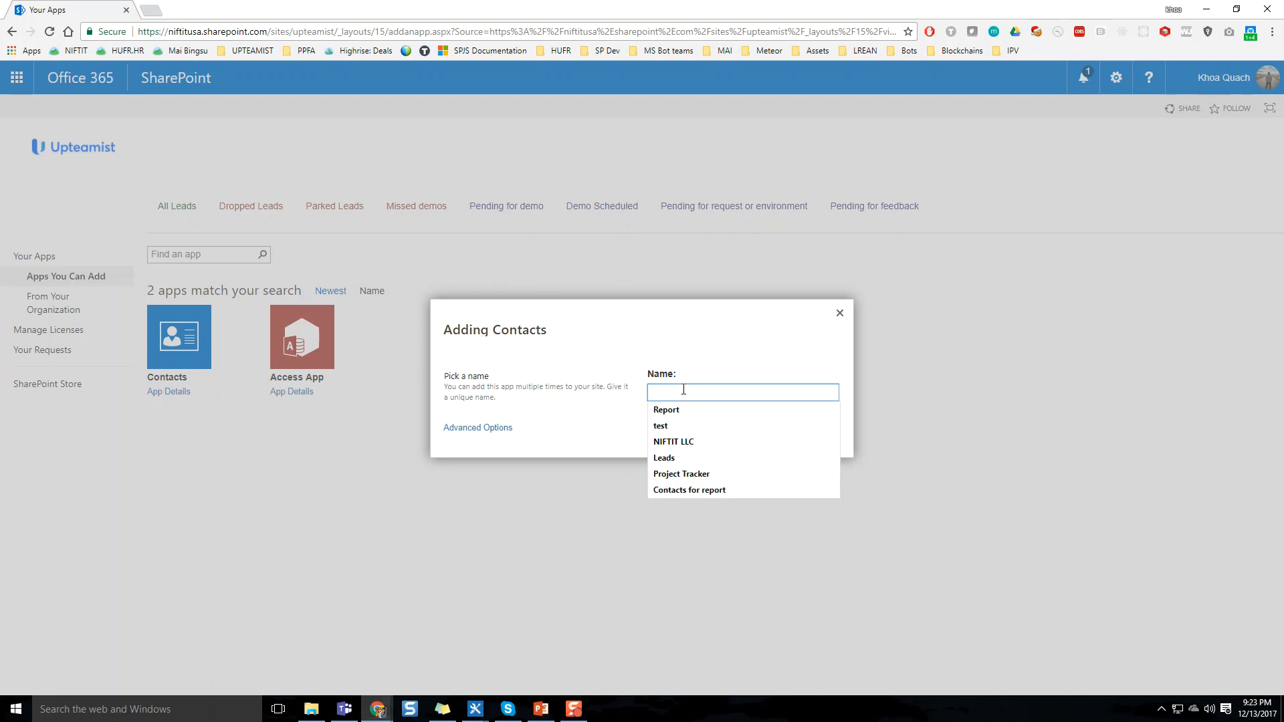
{"action": "type", "text": "NIFTIT C"}
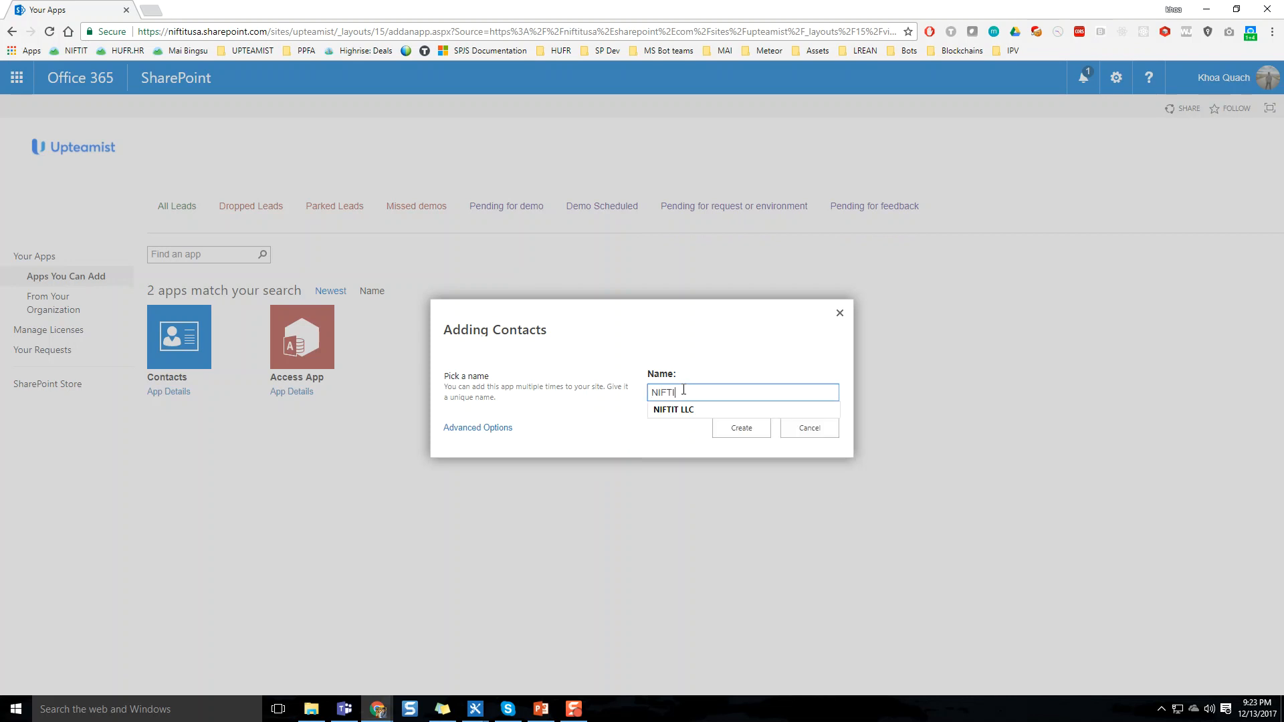
{"action": "key", "text": "ctrl+a"}
{"action": "key", "text": "BackSpace"}
{"action": "type", "text": "WE"}
{"action": "key", "text": "BackSpace"}
{"action": "key", "text": "BackSpace"}
{"action": "type", "text": "Webinar Contacts"}
{"action": "key", "text": "Tab"}
{"action": "key", "text": "Tab"}
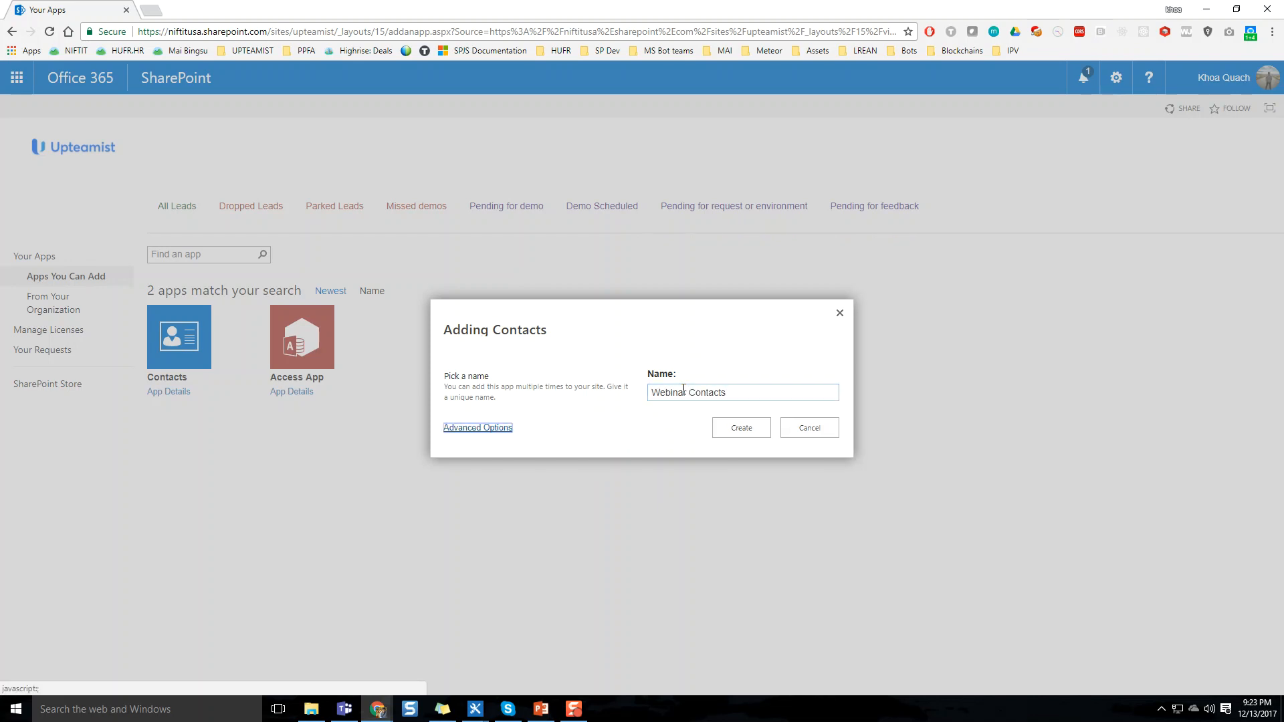
Create the contacts list through its advanced options with the name Webinar contacts and no description
{"action": "left_click", "coordinate": [493, 430]}
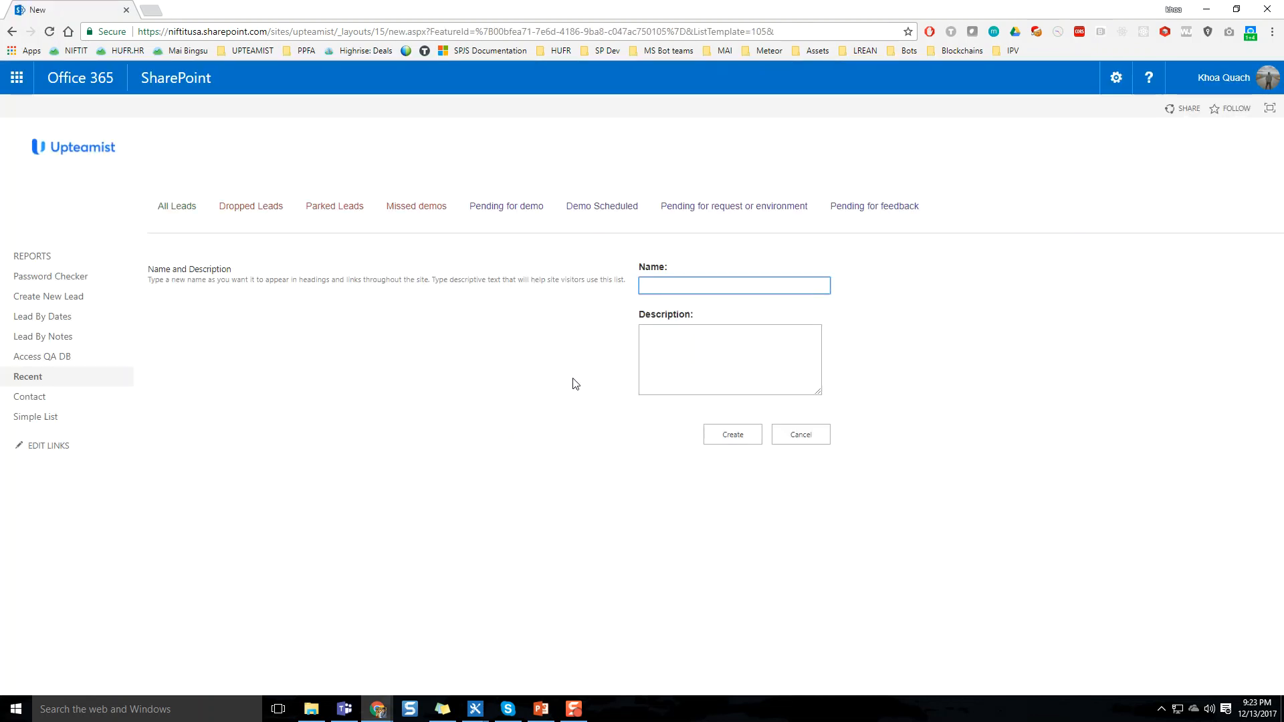
{"action": "left_click", "coordinate": [676, 288]}
{"action": "type", "text": "Webinar conta"}
{"action": "type", "text": "s"}
{"action": "key", "text": "Tab"}
{"action": "key", "text": "Tab"}
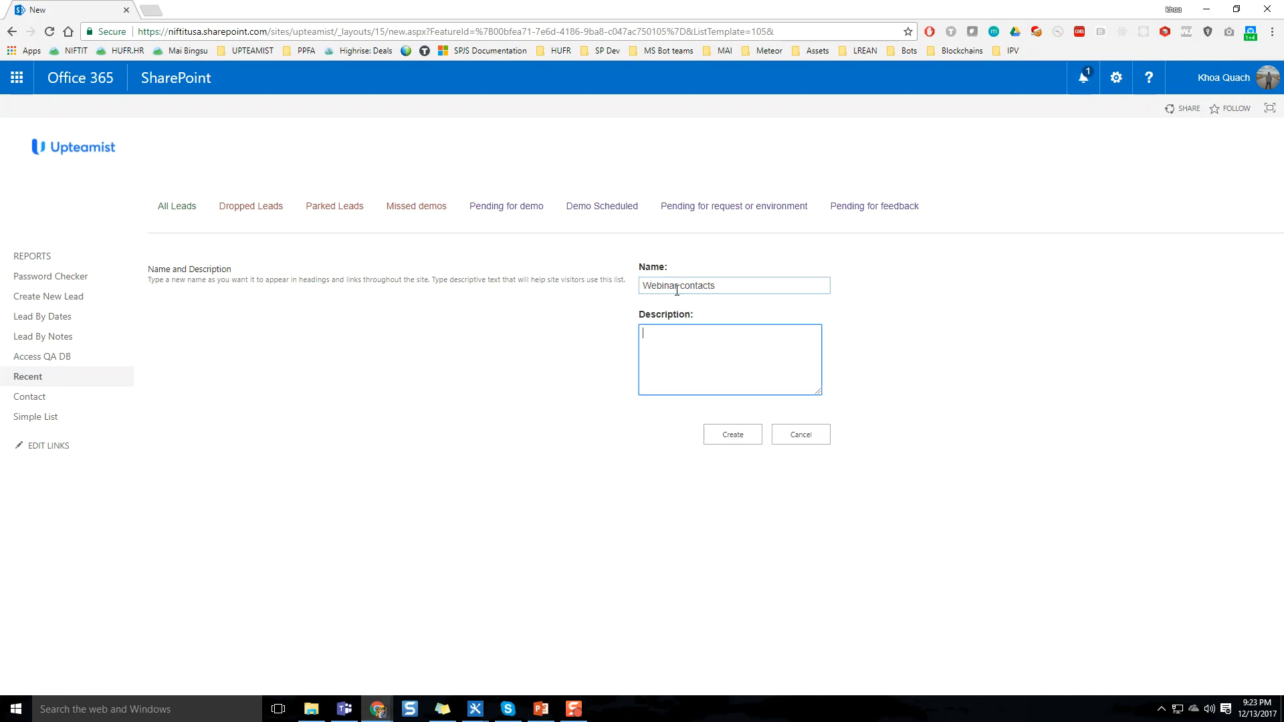
{"action": "key", "text": "Return"}
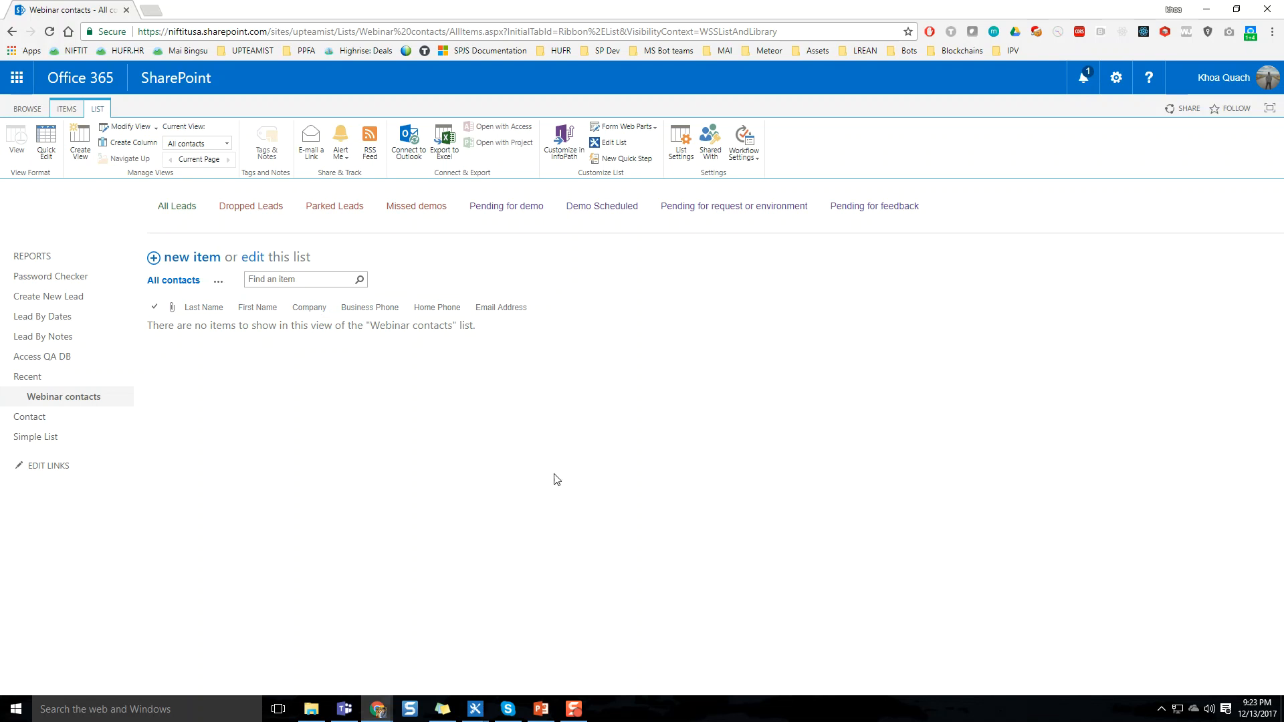
Examine the columns and their types in the Webinar contacts list settings and return to the list
{"action": "left_click", "coordinate": [681, 160]}
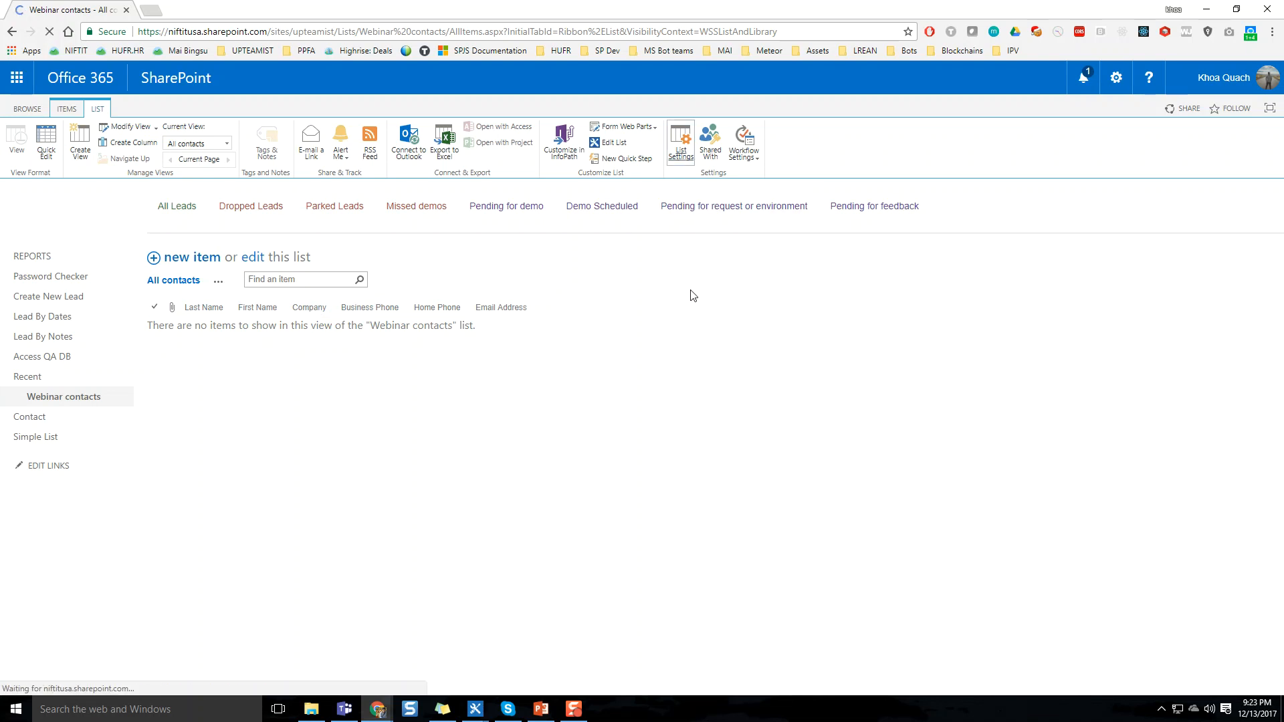
{"action": "scroll", "coordinate": [685, 299], "scroll_direction": "down", "scroll_amount": 5}
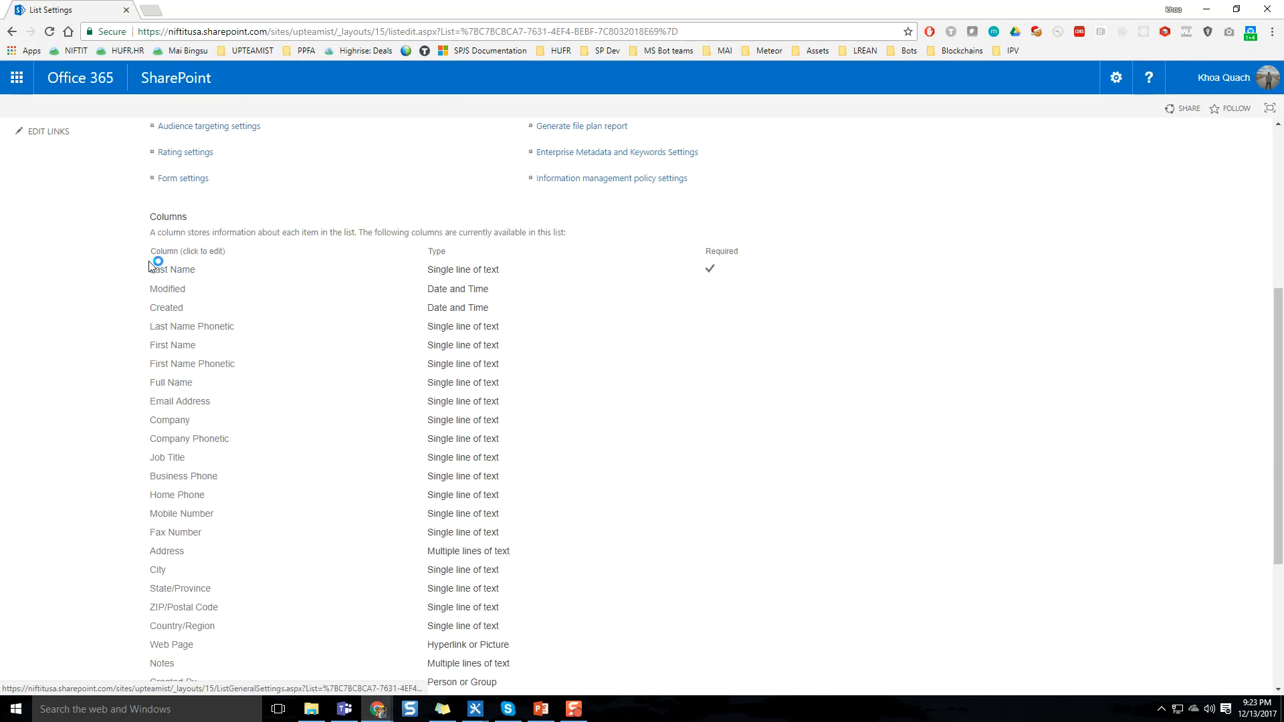
{"action": "left_click_drag", "start_coordinate": [134, 263], "coordinate": [544, 634]}
{"action": "scroll", "coordinate": [588, 516], "scroll_direction": "down", "scroll_amount": 4}
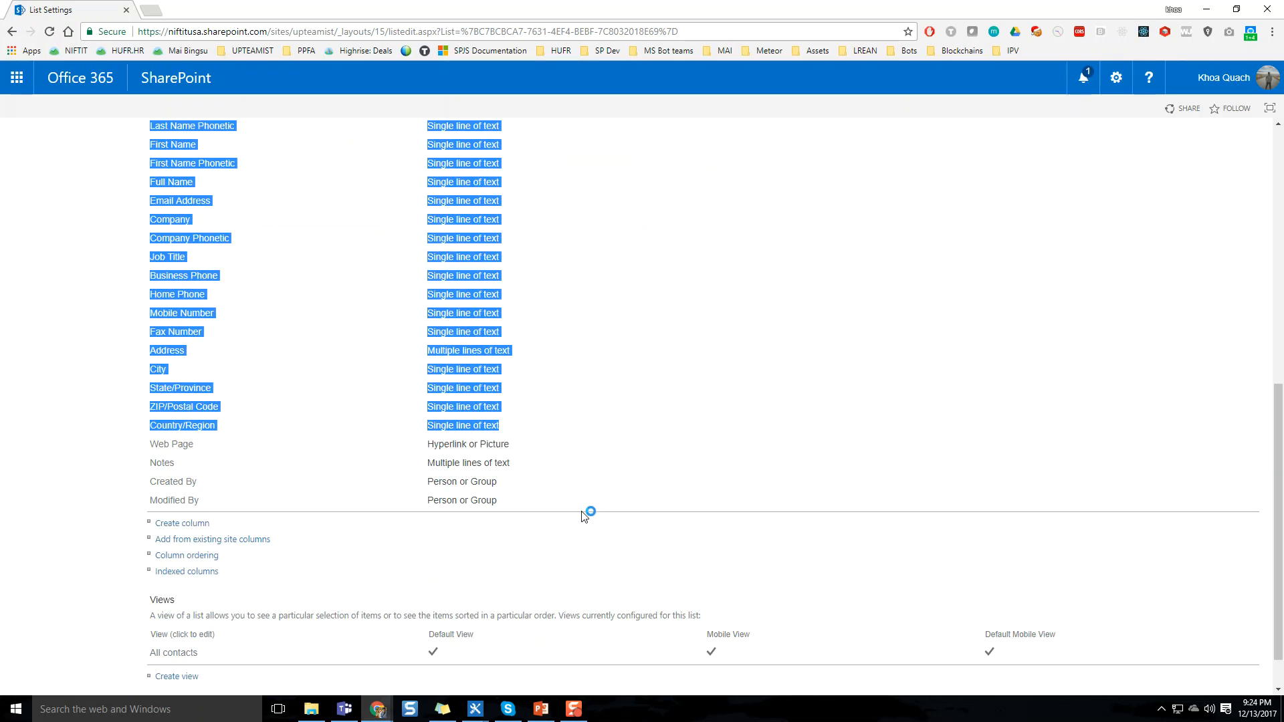
{"action": "left_click", "coordinate": [547, 448]}
{"action": "scroll", "coordinate": [547, 448], "scroll_direction": "up", "scroll_amount": 3}
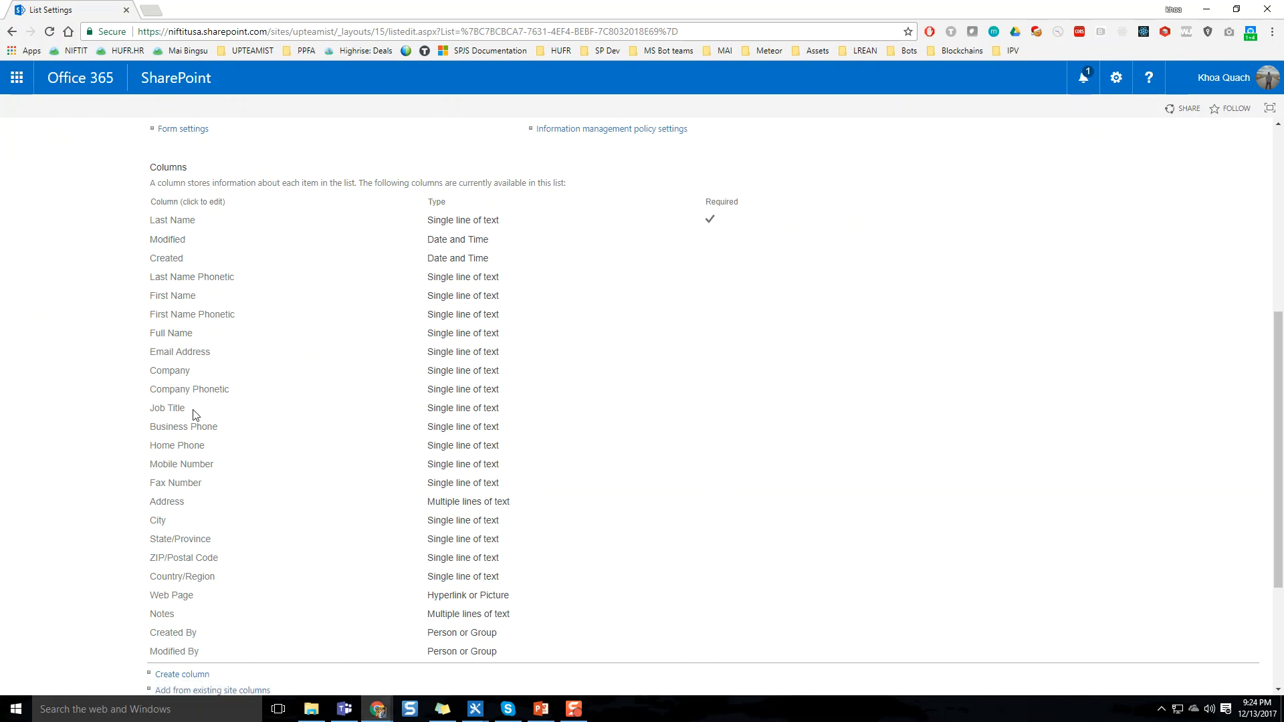
{"action": "scroll", "coordinate": [176, 401], "scroll_direction": "down", "scroll_amount": 3}
{"action": "scroll", "coordinate": [172, 408], "scroll_direction": "up", "scroll_amount": 6}
{"action": "scroll", "coordinate": [179, 382], "scroll_direction": "up", "scroll_amount": 2}
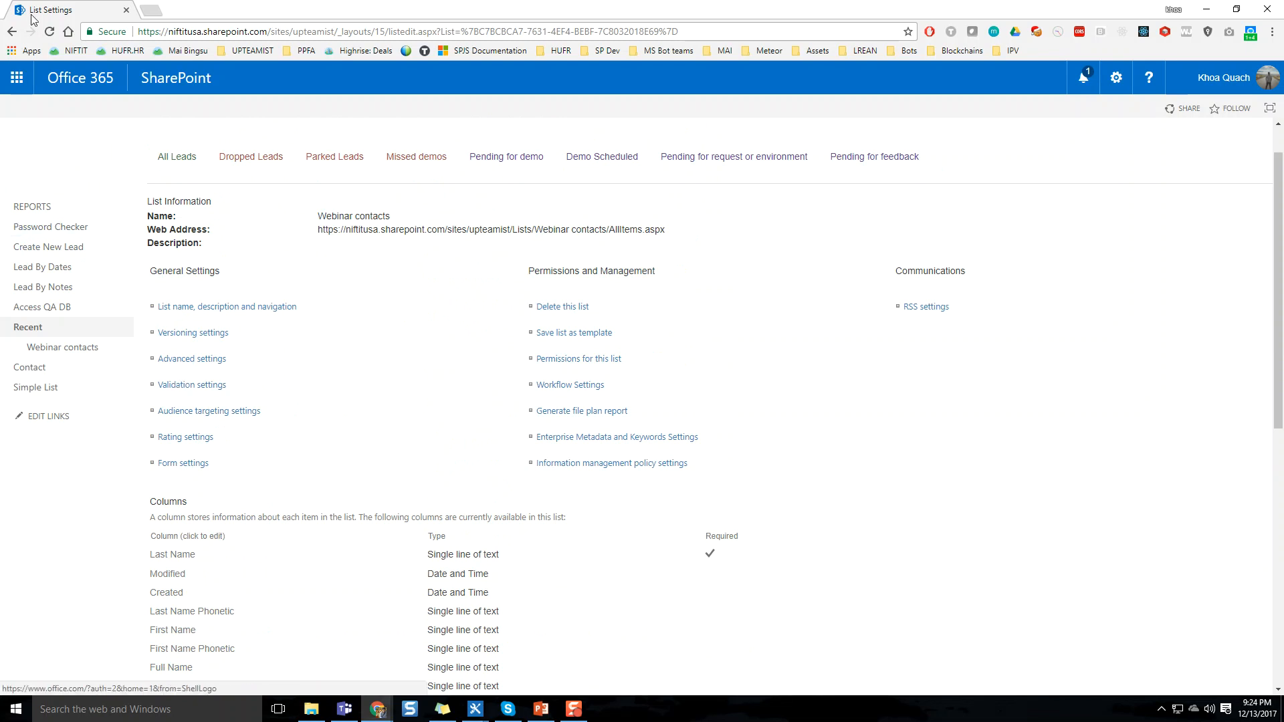
{"action": "left_click", "coordinate": [12, 32]}
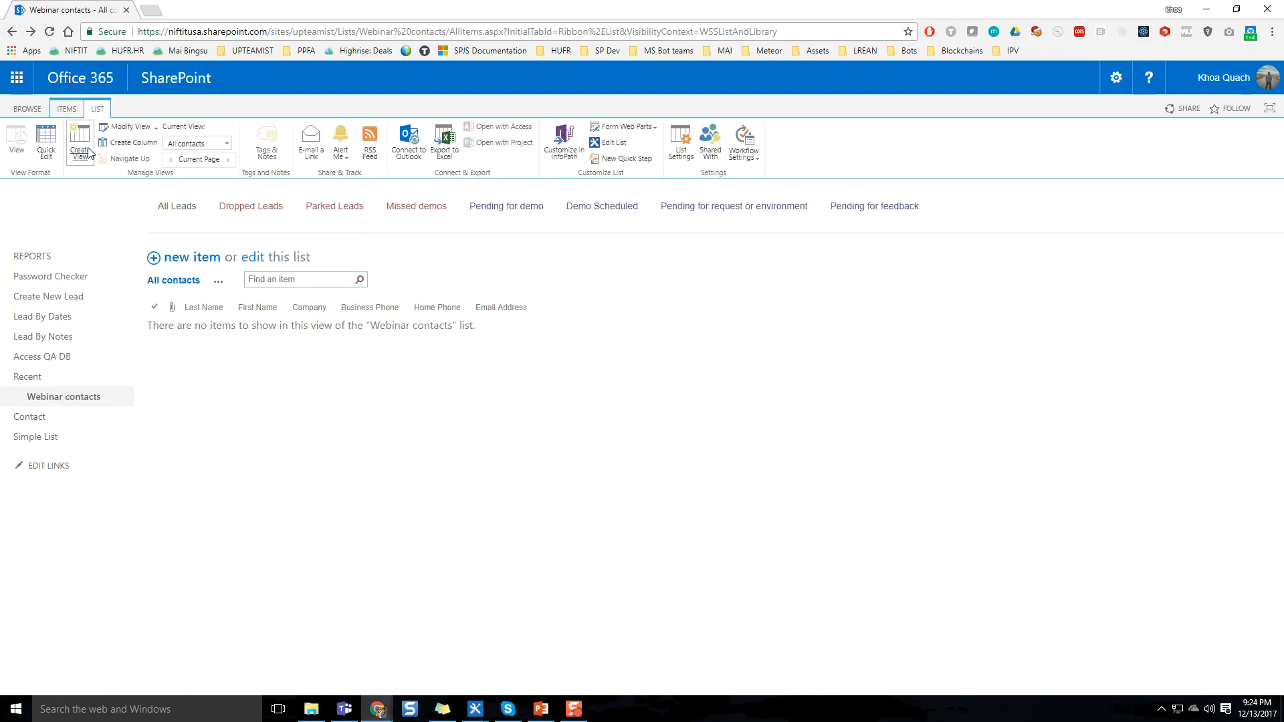
Start quick editing the list and enter the first contact's last name, first name and company NIFTIT
{"action": "left_click", "coordinate": [53, 162]}
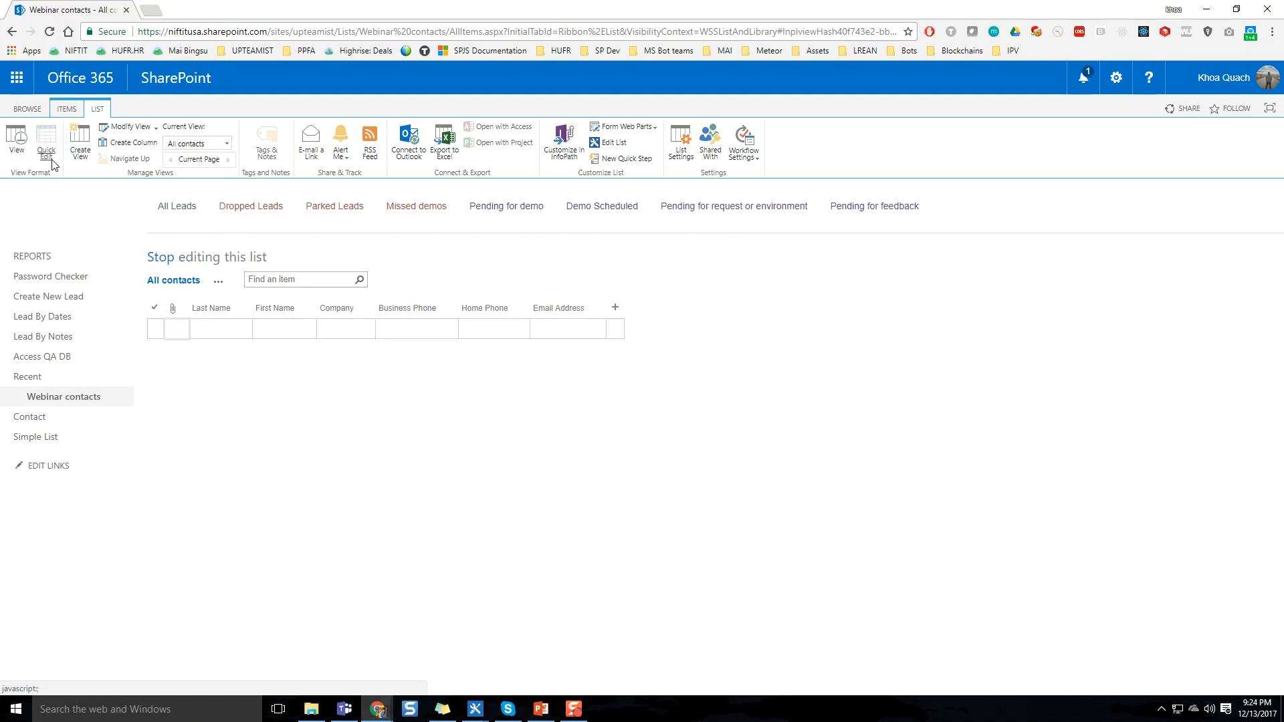
{"action": "left_click", "coordinate": [217, 326]}
{"action": "left_click", "coordinate": [217, 326]}
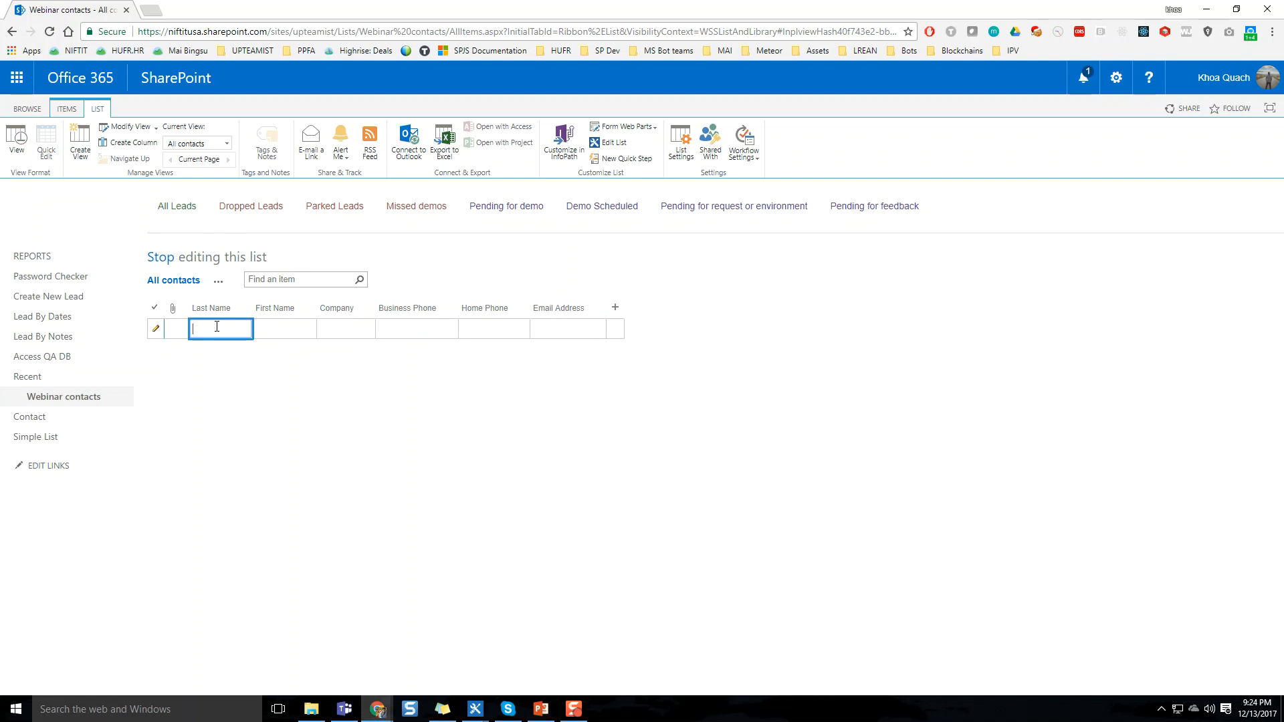
{"action": "type", "text": "asdasd"}
{"action": "key", "text": "BackSpace"}
{"action": "key", "text": "BackSpace"}
{"action": "key", "text": "BackSpace"}
{"action": "key", "text": "BackSpace"}
{"action": "key", "text": "BackSpace"}
{"action": "key", "text": "BackSpace"}
{"action": "key", "text": "Tab"}
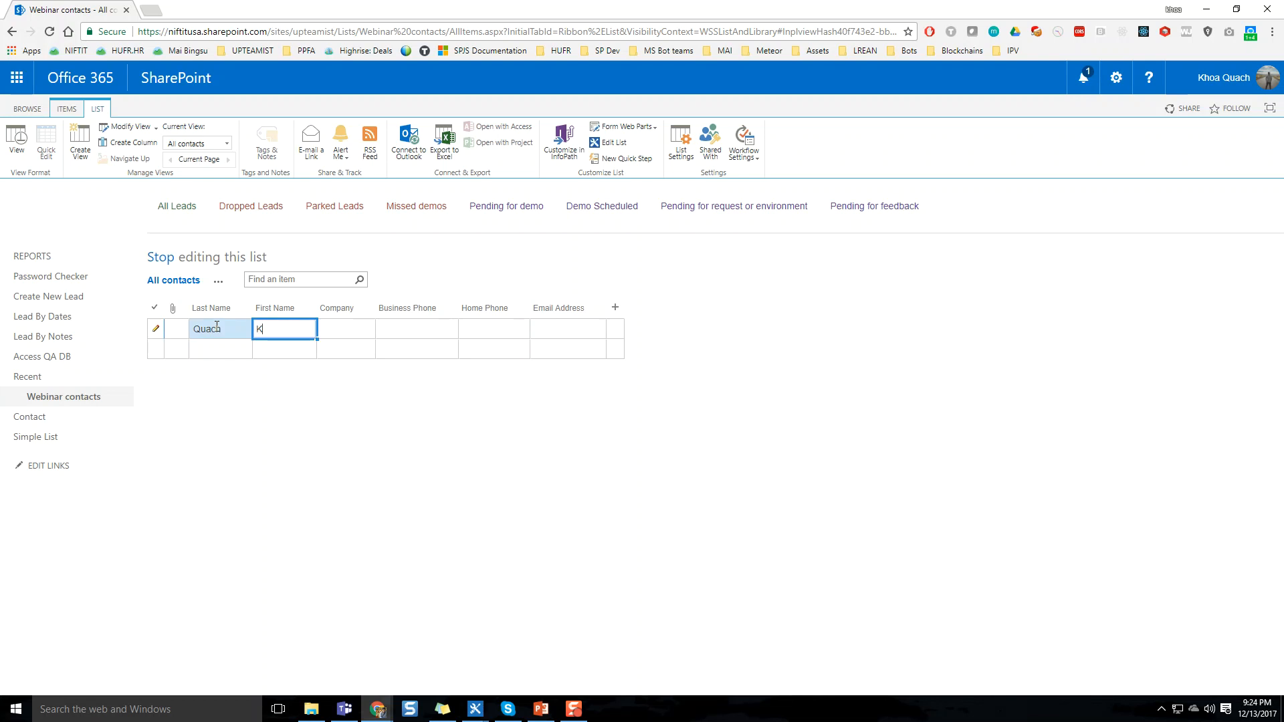
{"action": "key", "text": "Tab"}
{"action": "type", "text": "NIFTIT"}
{"action": "key", "text": "Tab"}
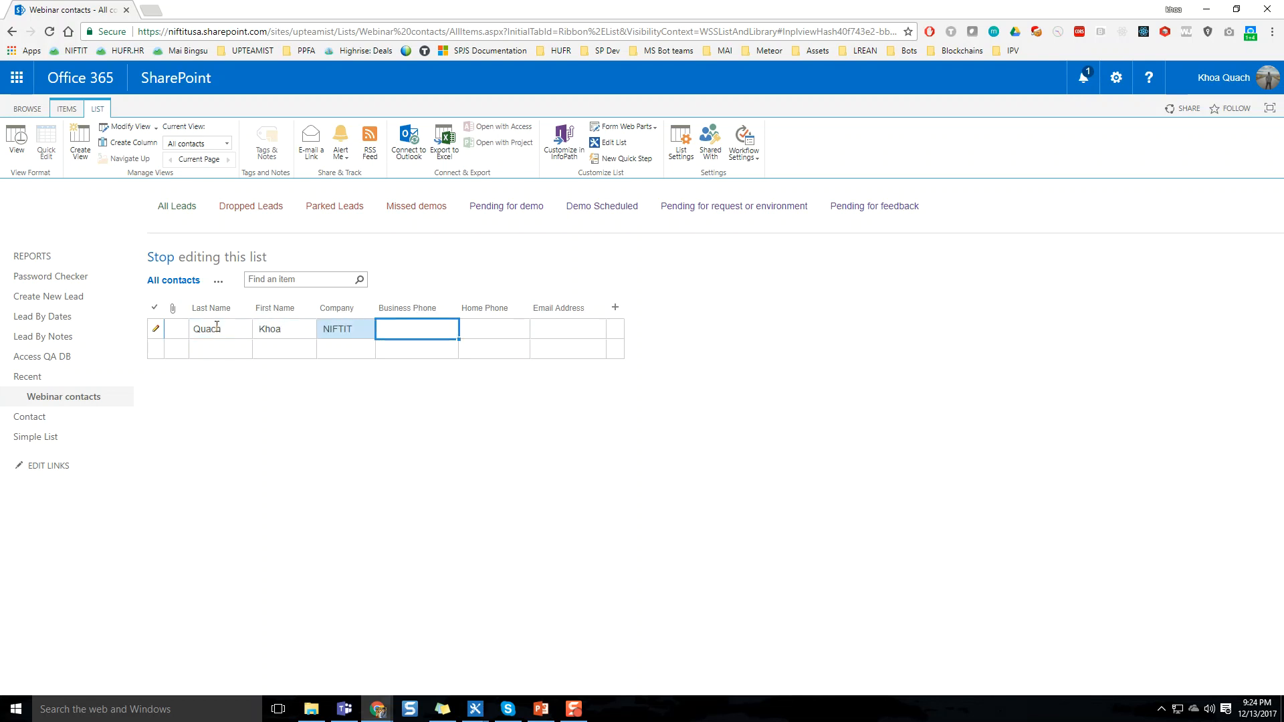
Fill in the first contact's business phone, home phone and e-mail address, and save the row
{"action": "type", "text": "123456789"}
{"action": "key", "text": "Tab"}
{"action": "type", "text": "123456789"}
{"action": "key", "text": "Tab"}
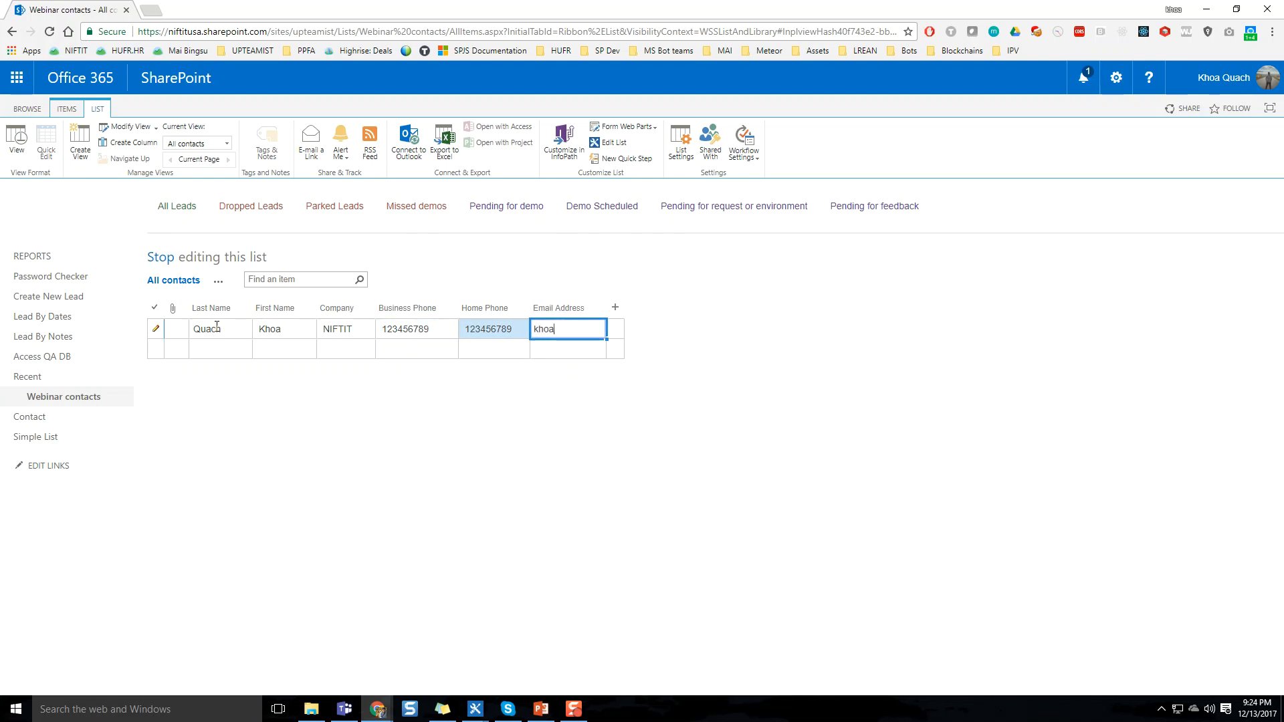
{"action": "key", "text": "Return"}
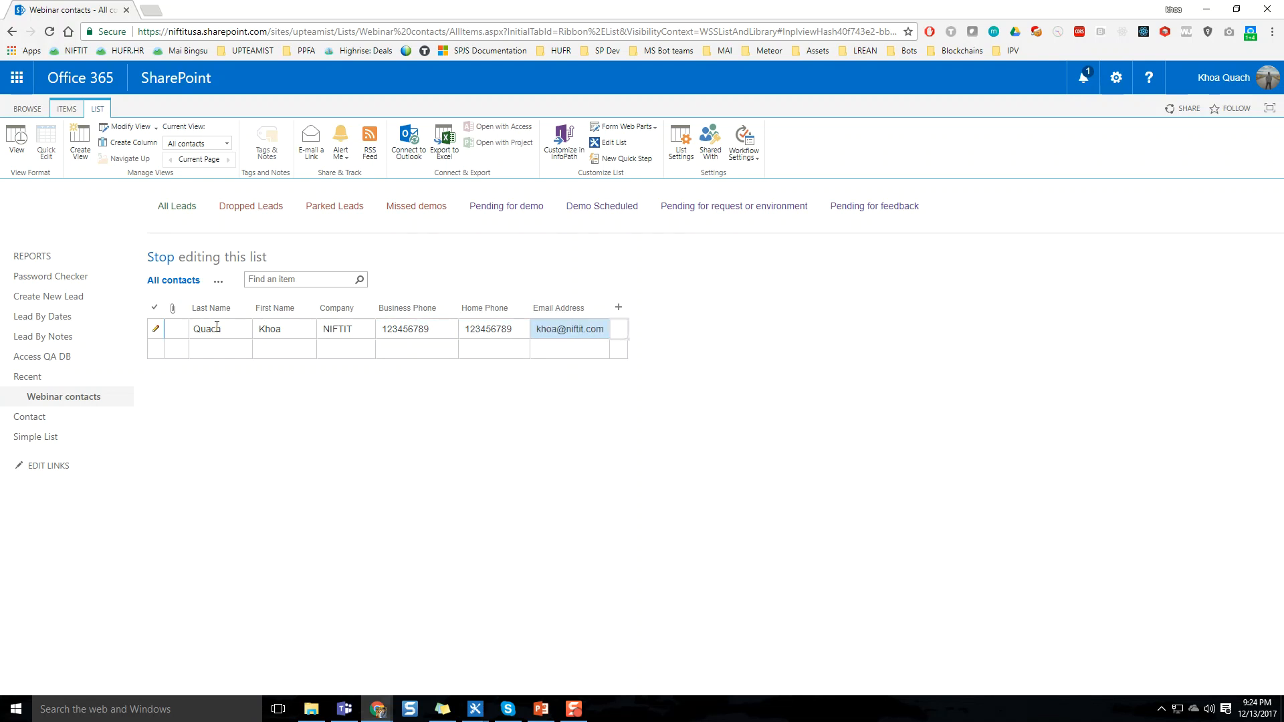
Add a second contact row with the last name, first name and company KANTAR Media
{"action": "left_click", "coordinate": [219, 351]}
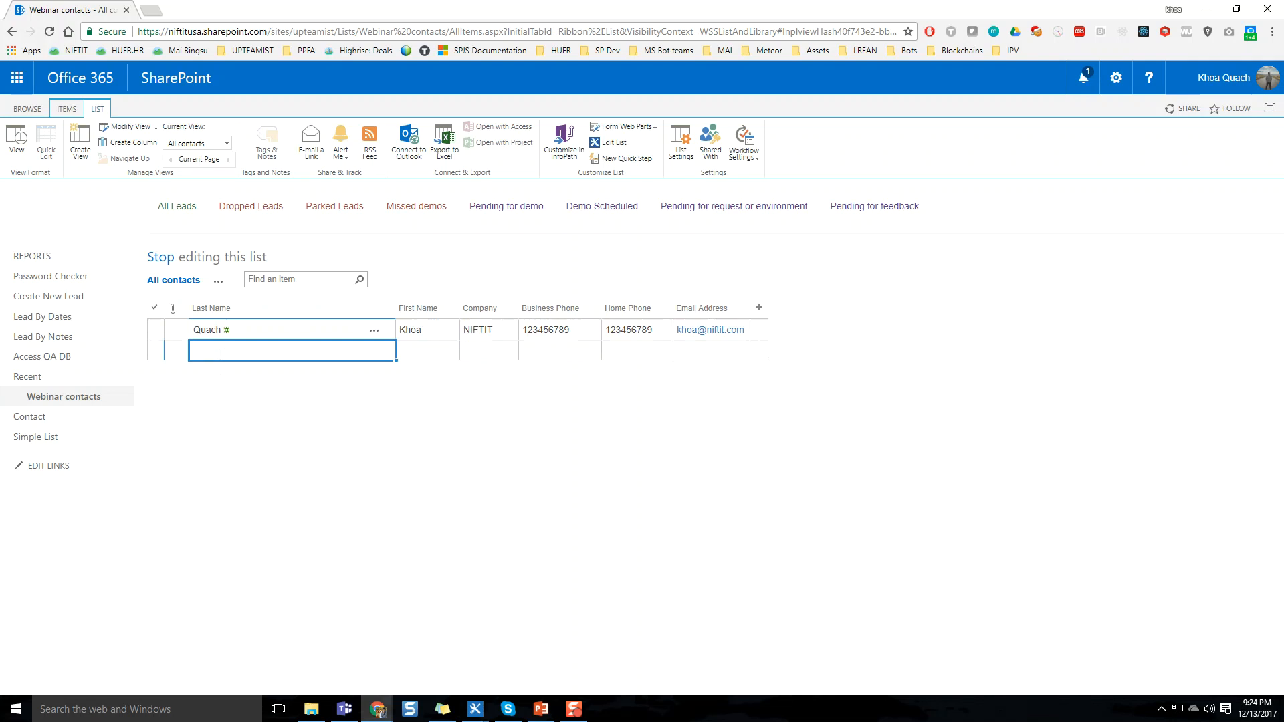
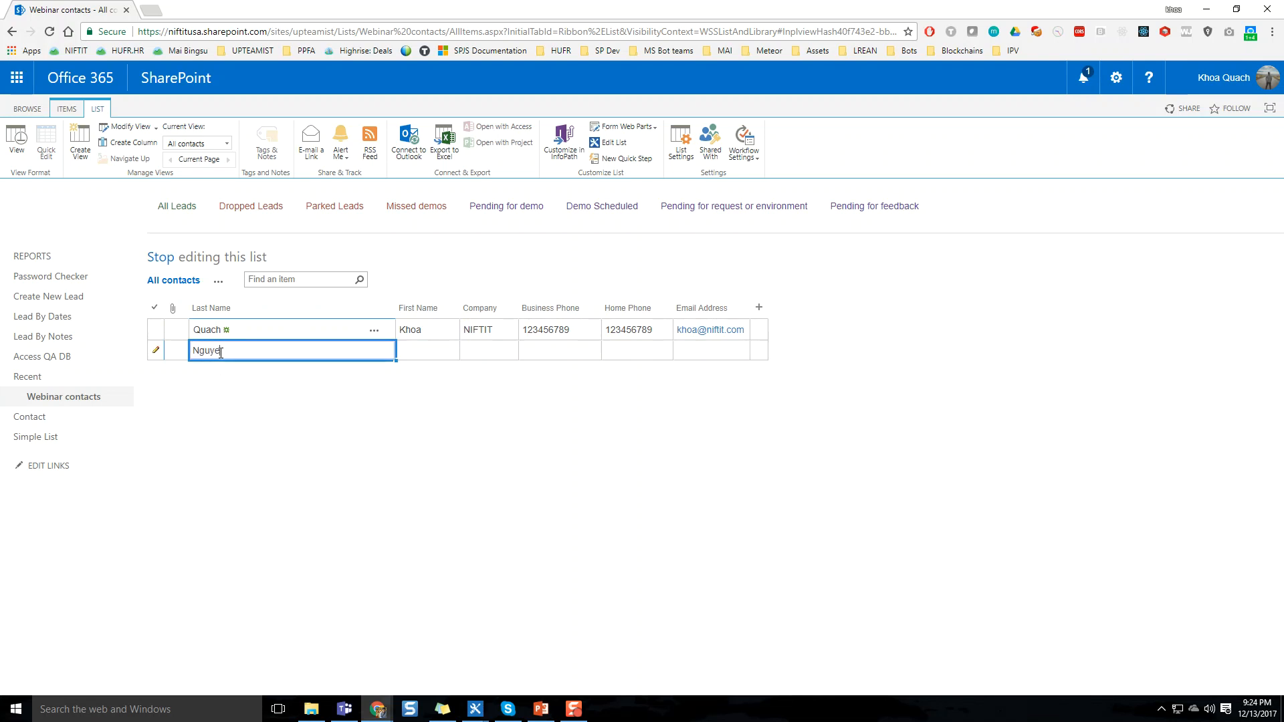
{"action": "key", "text": "Tab"}
{"action": "key", "text": "Tab"}
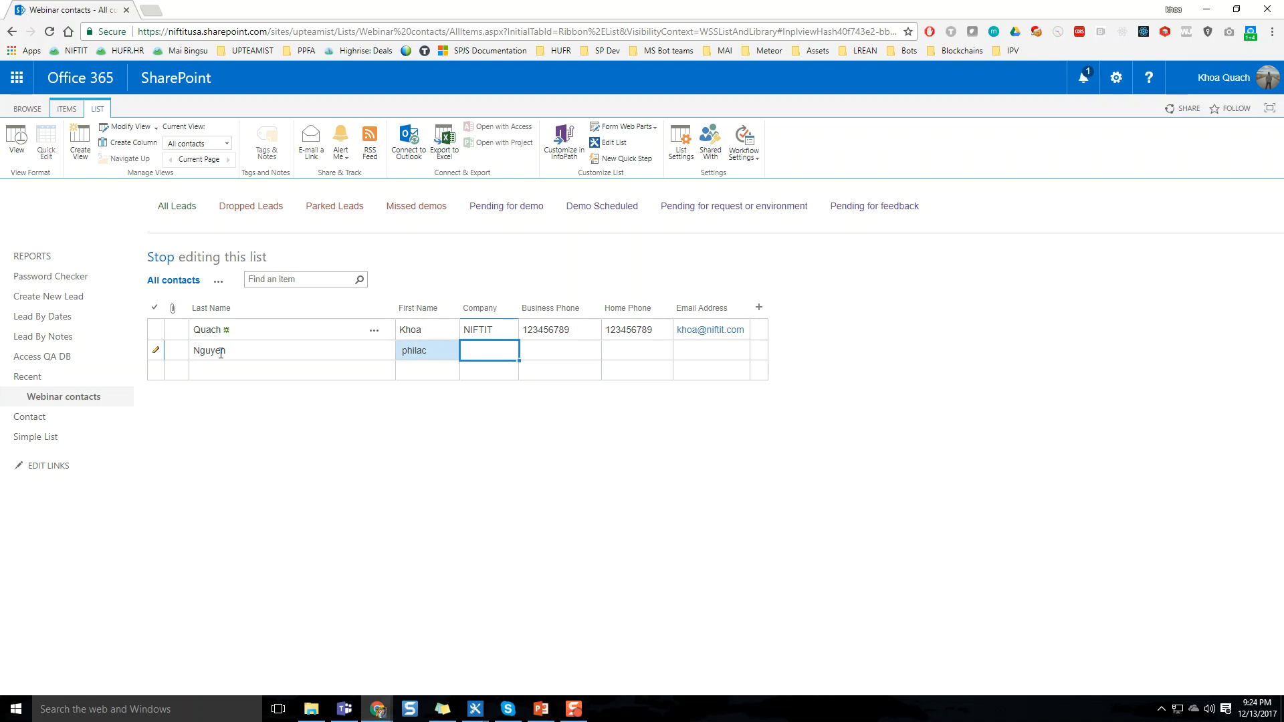
{"action": "type", "text": "KANTAR Media"}
{"action": "key", "text": "Tab"}
Fill in the second contact's business phone, home phone and e-mail address, and save the row
{"action": "type", "text": "123456789"}
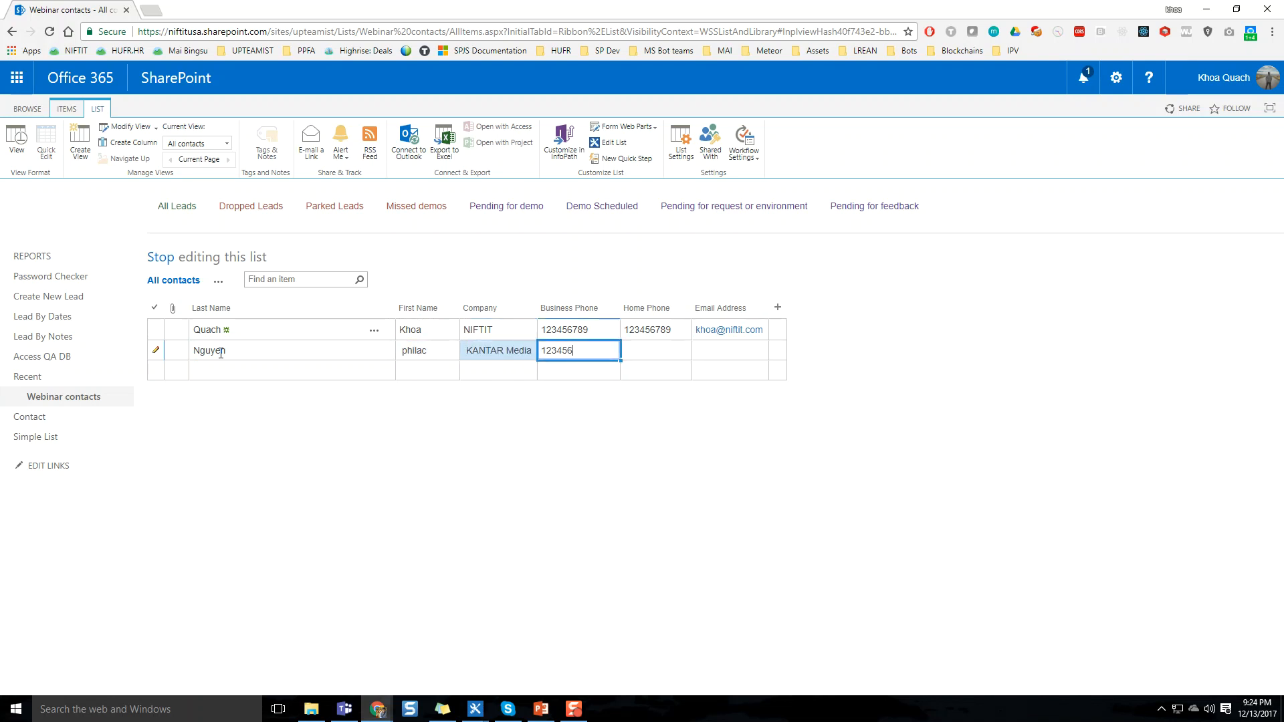
{"action": "key", "text": "Tab"}
{"action": "type", "text": "123456789"}
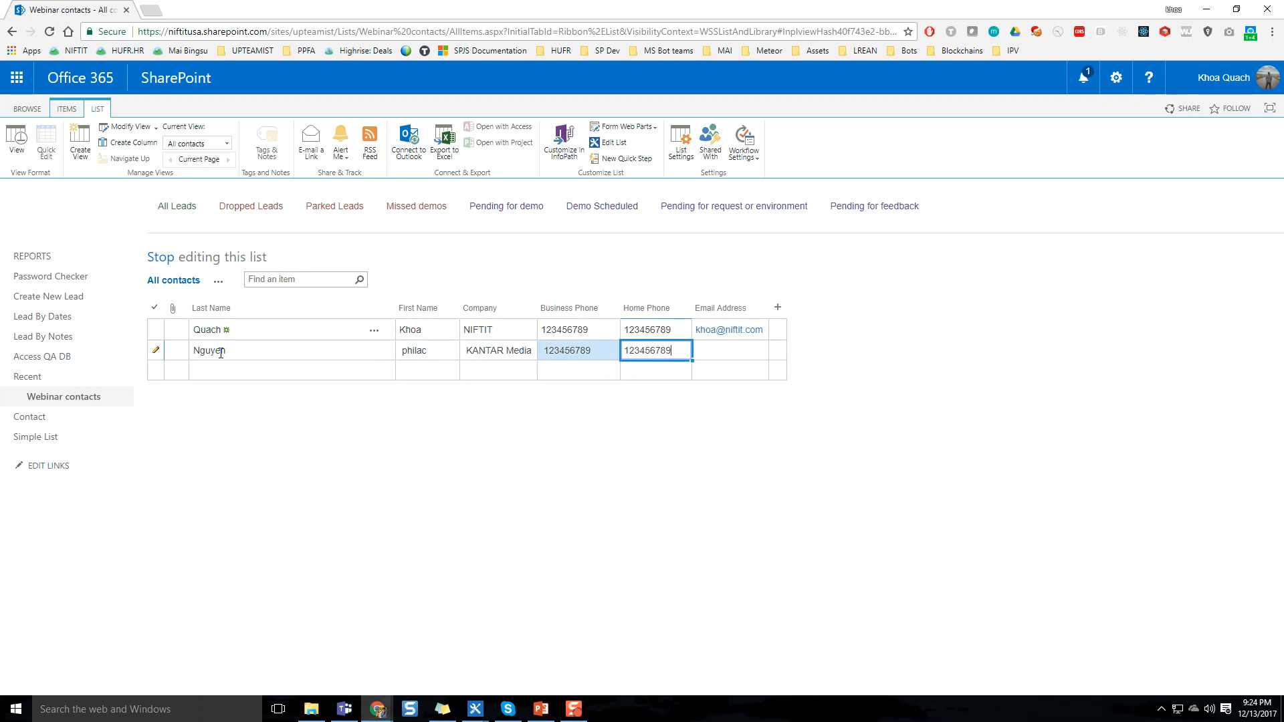
{"action": "key", "text": "Tab"}
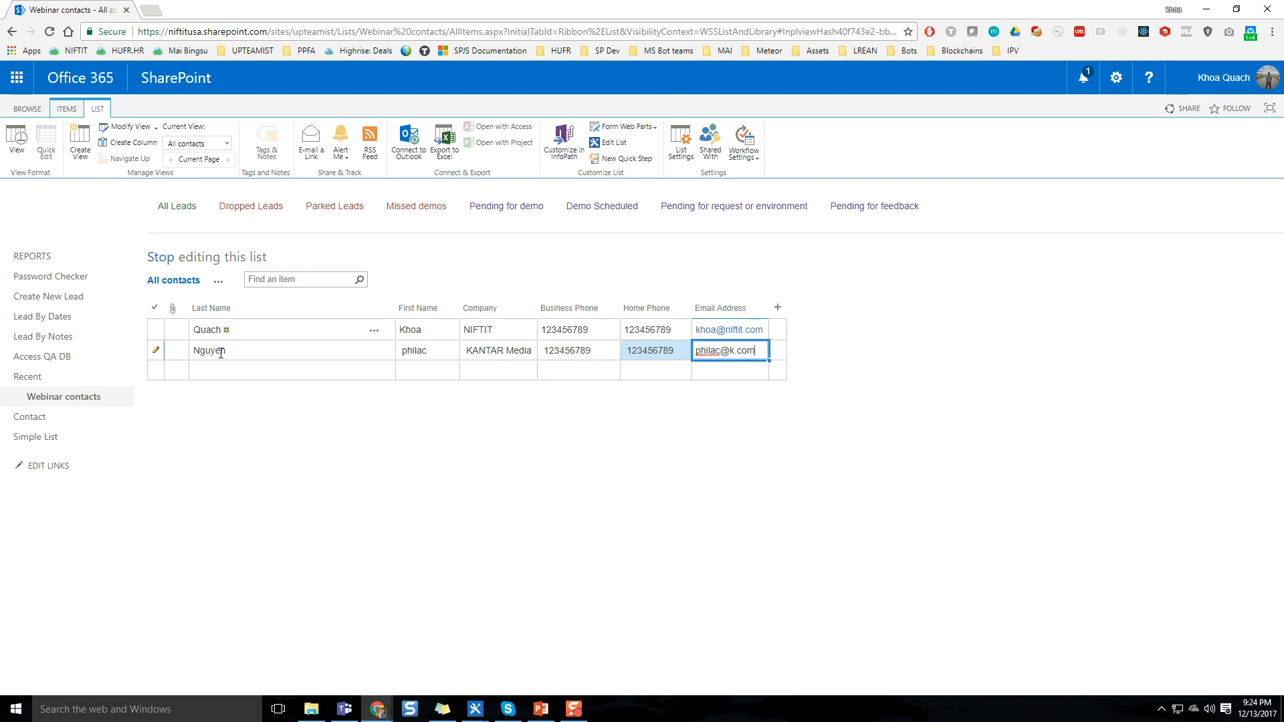
{"action": "key", "text": "Return"}
{"action": "left_click", "coordinate": [234, 375]}
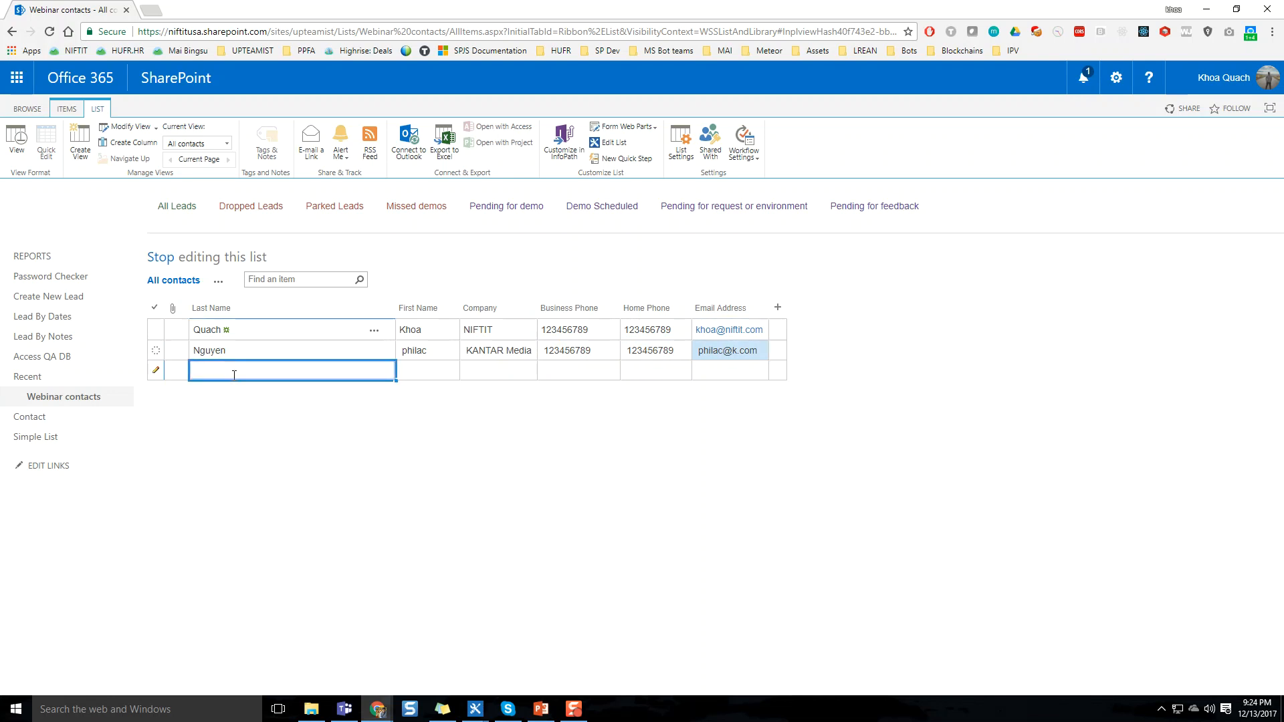
{"action": "type", "text": "John Doe"}
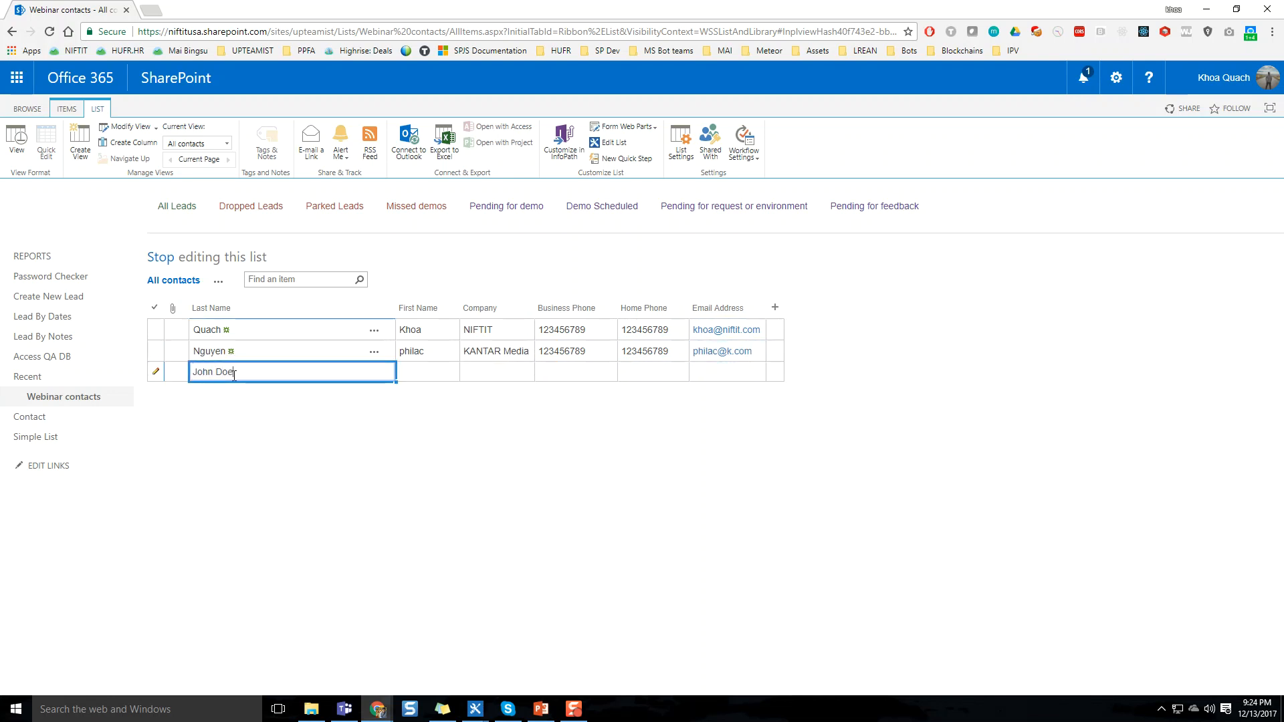
{"action": "key", "text": "Tab"}
{"action": "type", "text": "jo"}
Enter the third contact's last name and first name in their own columns and set the company to JD
{"action": "left_click", "coordinate": [234, 375]}
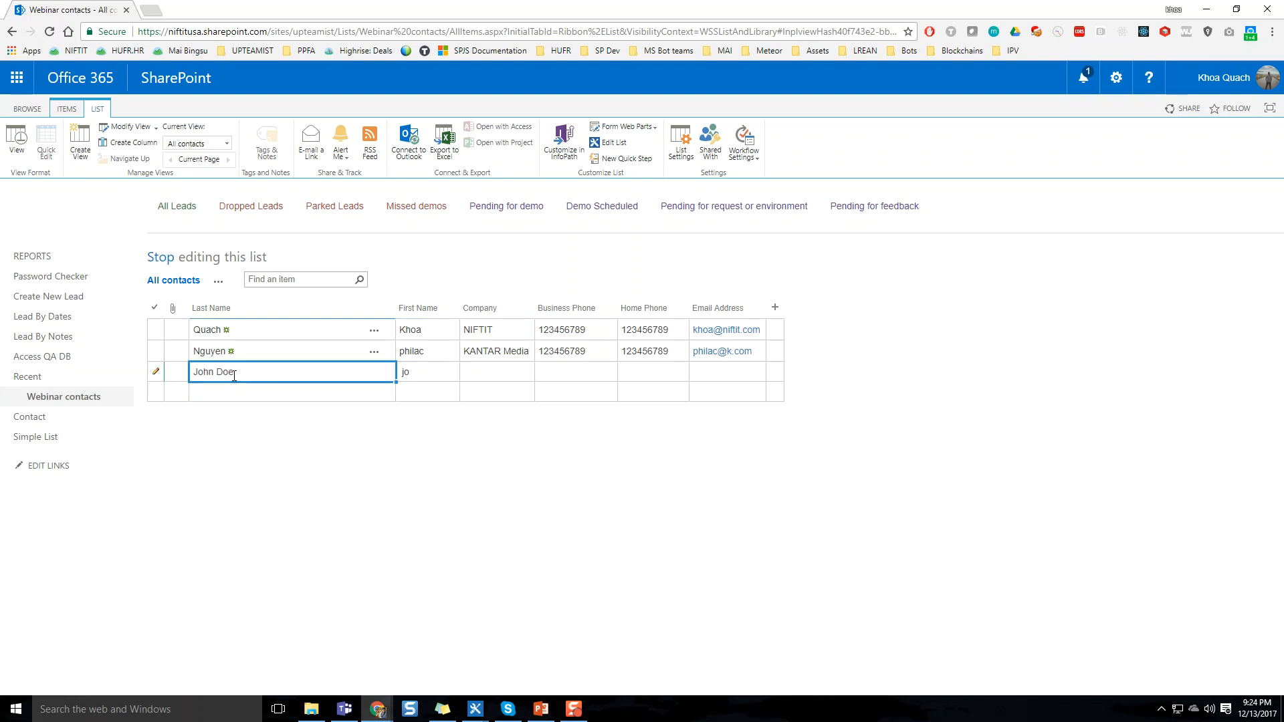
{"action": "type", "text": "Doe"}
{"action": "key", "text": "Tab"}
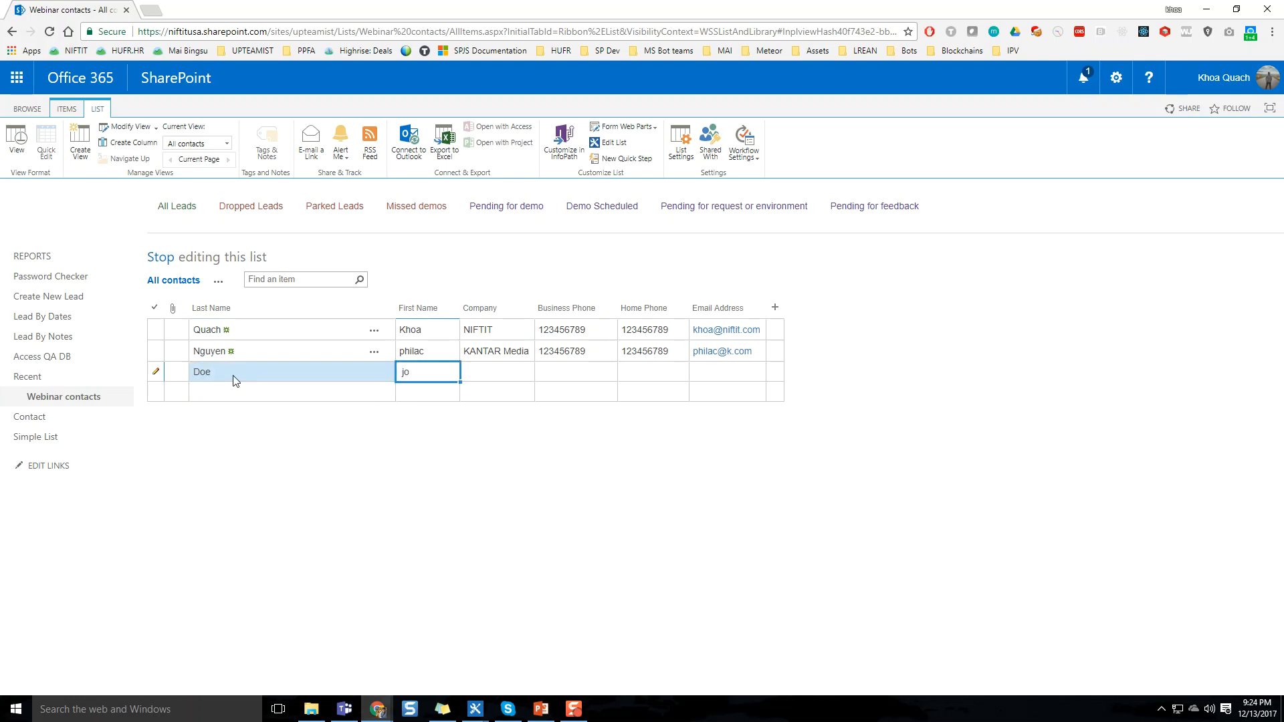
{"action": "type", "text": "jJohn"}
{"action": "key", "text": "Tab"}
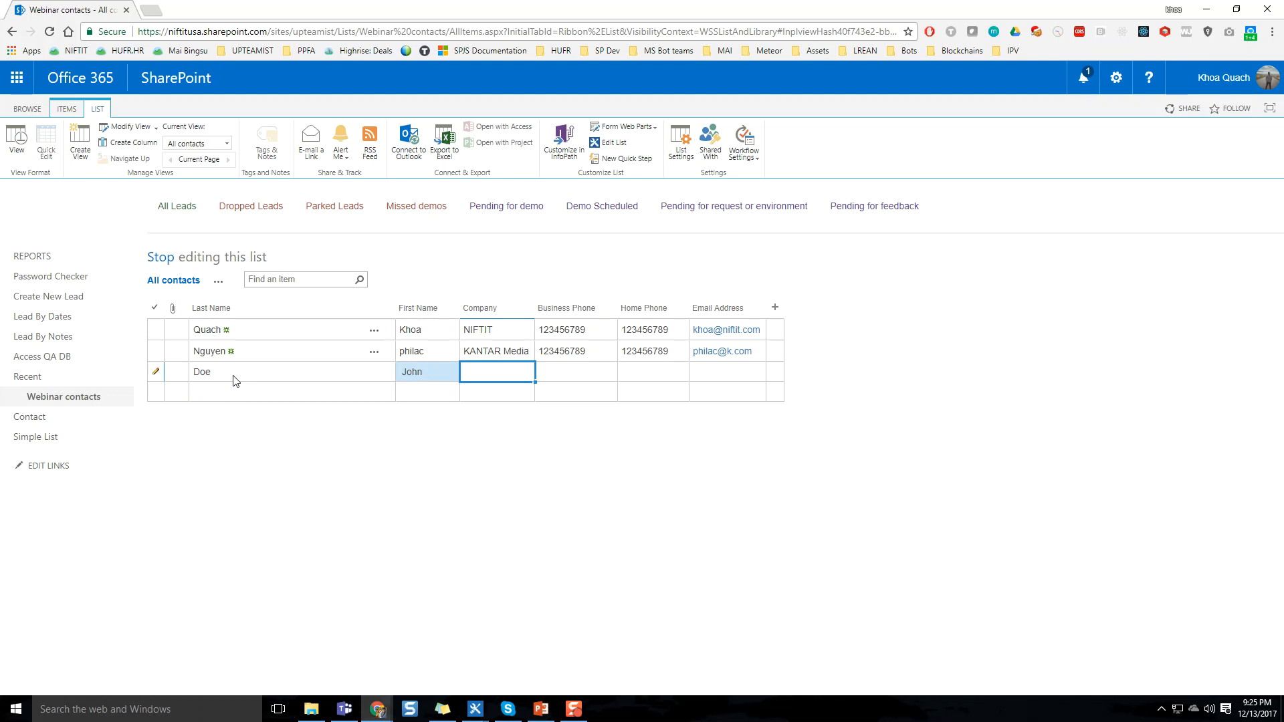
{"action": "type", "text": "JD"}
{"action": "key", "text": "Tab"}
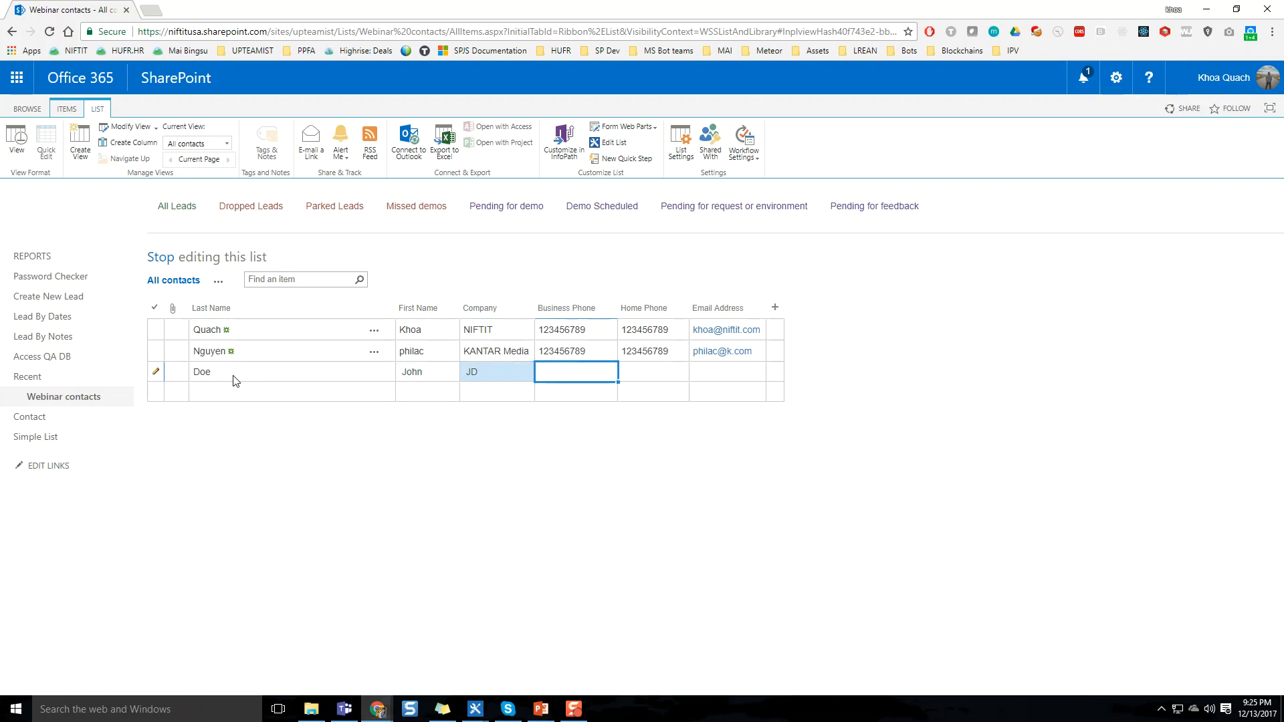
Fill in the third contact's business phone, home phone and e-mail address, and stop editing the list
{"action": "type", "text": "1234567891"}
{"action": "key", "text": "Tab"}
{"action": "type", "text": "123456789"}
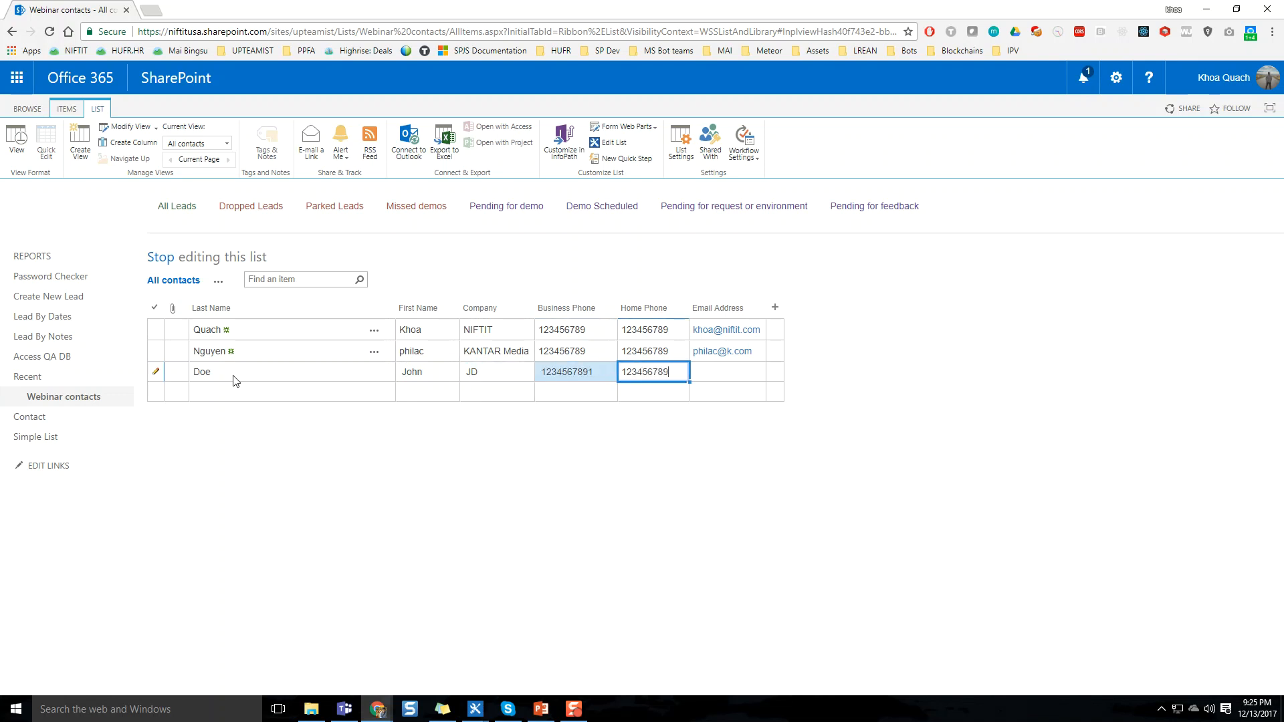
{"action": "key", "text": "Tab"}
{"action": "type", "text": "john@doe.com"}
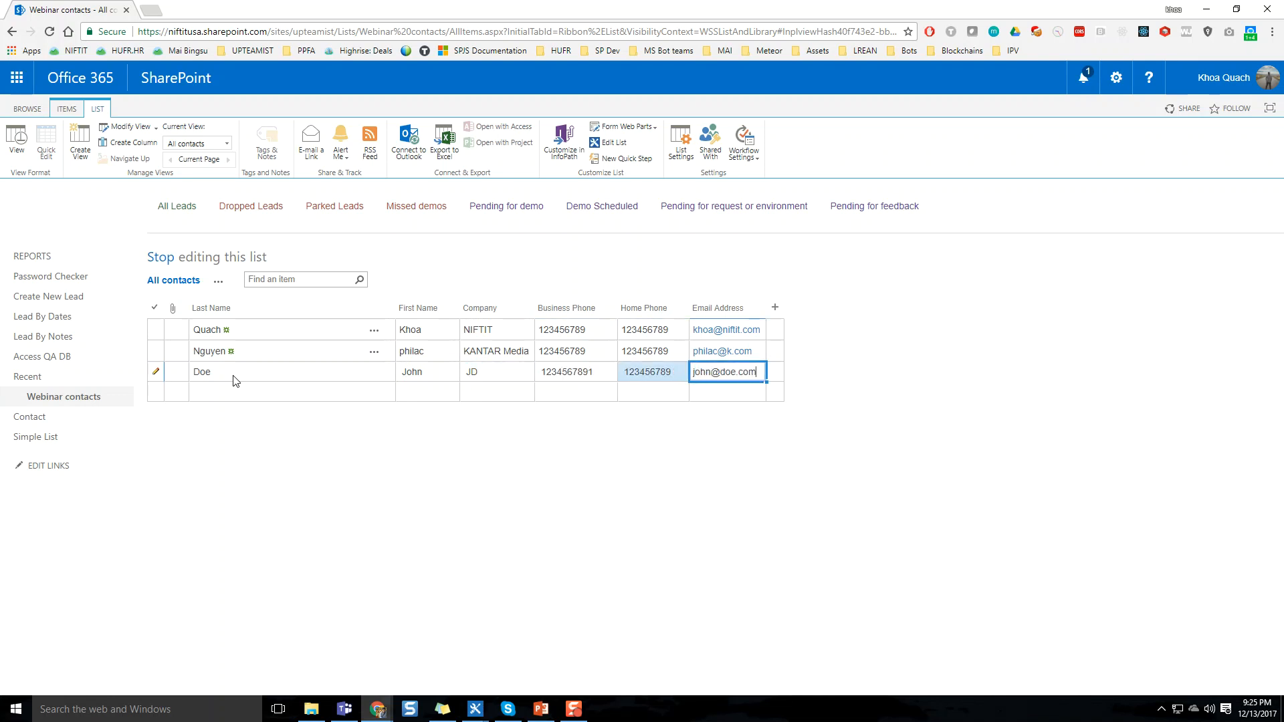
{"action": "key", "text": "Return"}
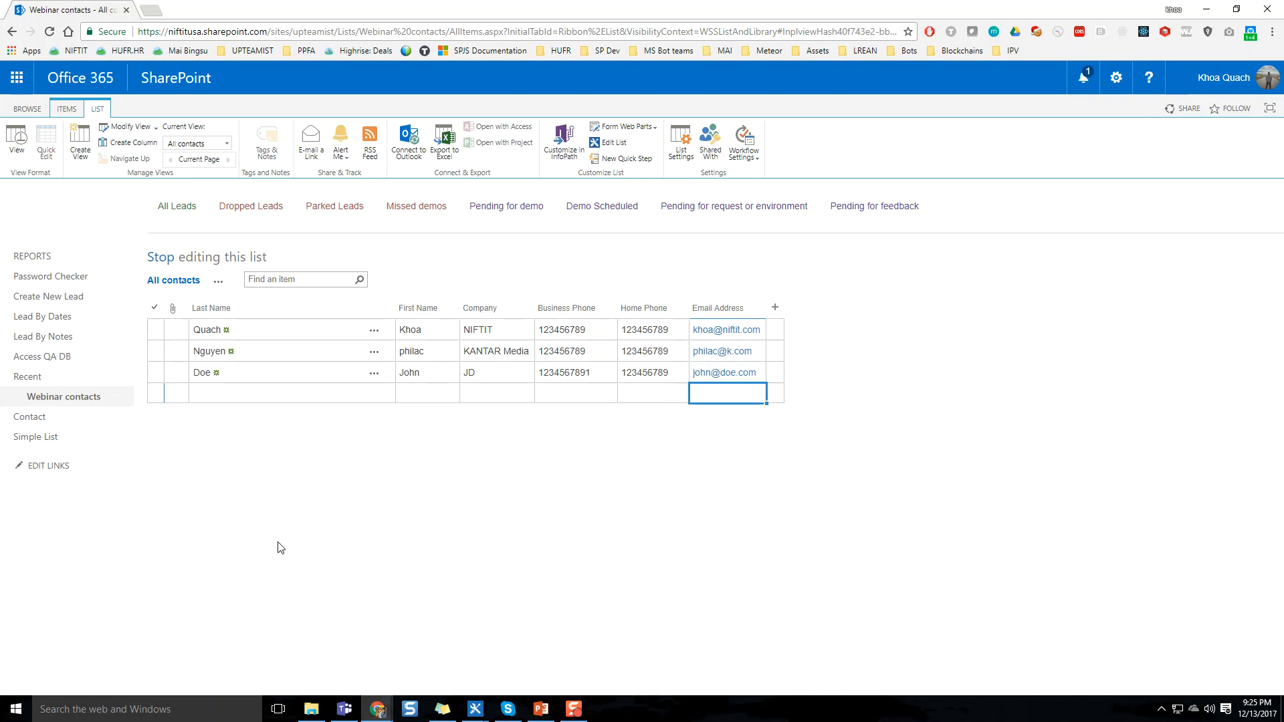
{"action": "left_click", "coordinate": [163, 257]}
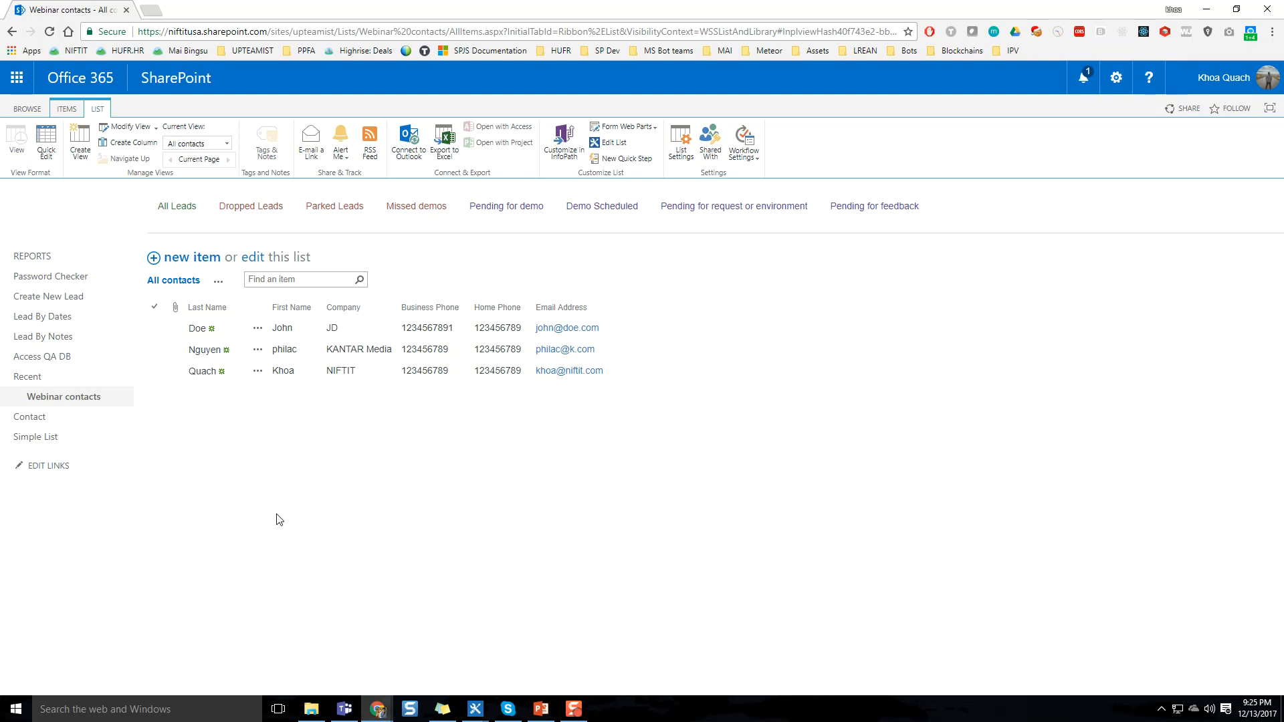
Open the Contact list and look through its items from start to near the end and back
{"action": "left_click", "coordinate": [86, 423]}
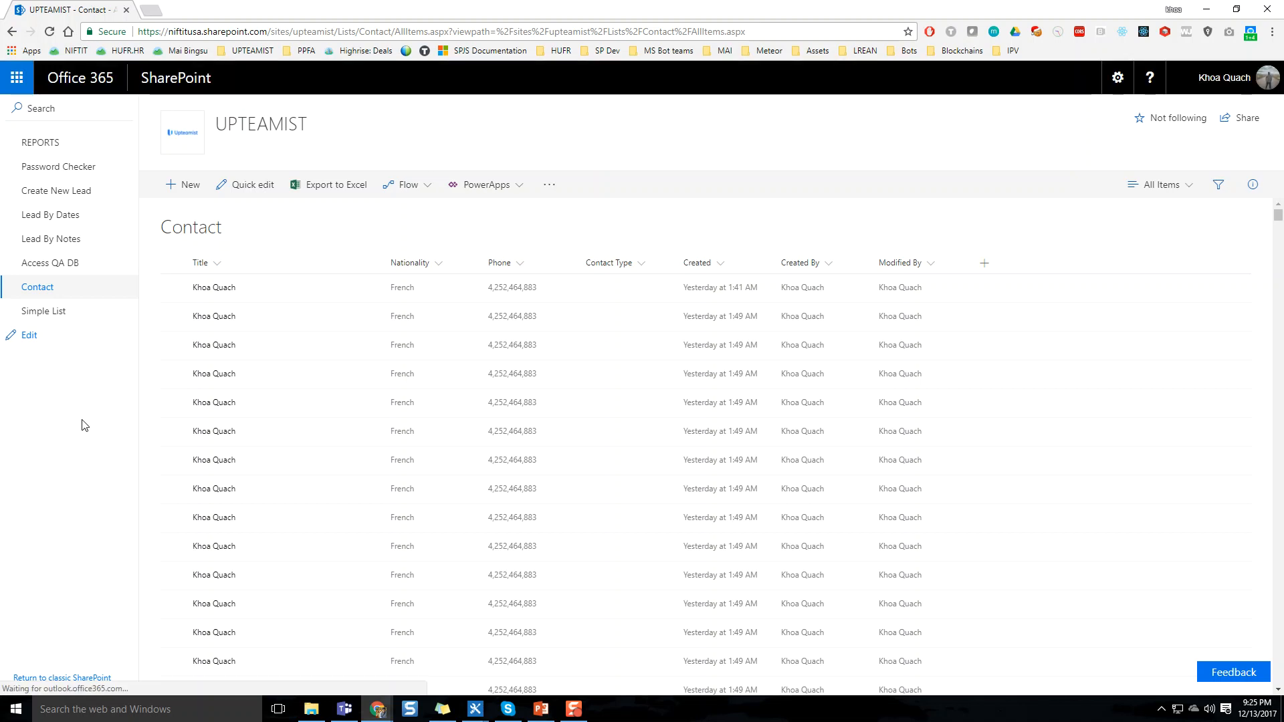
{"action": "scroll", "coordinate": [487, 335], "scroll_direction": "down", "scroll_amount": 3}
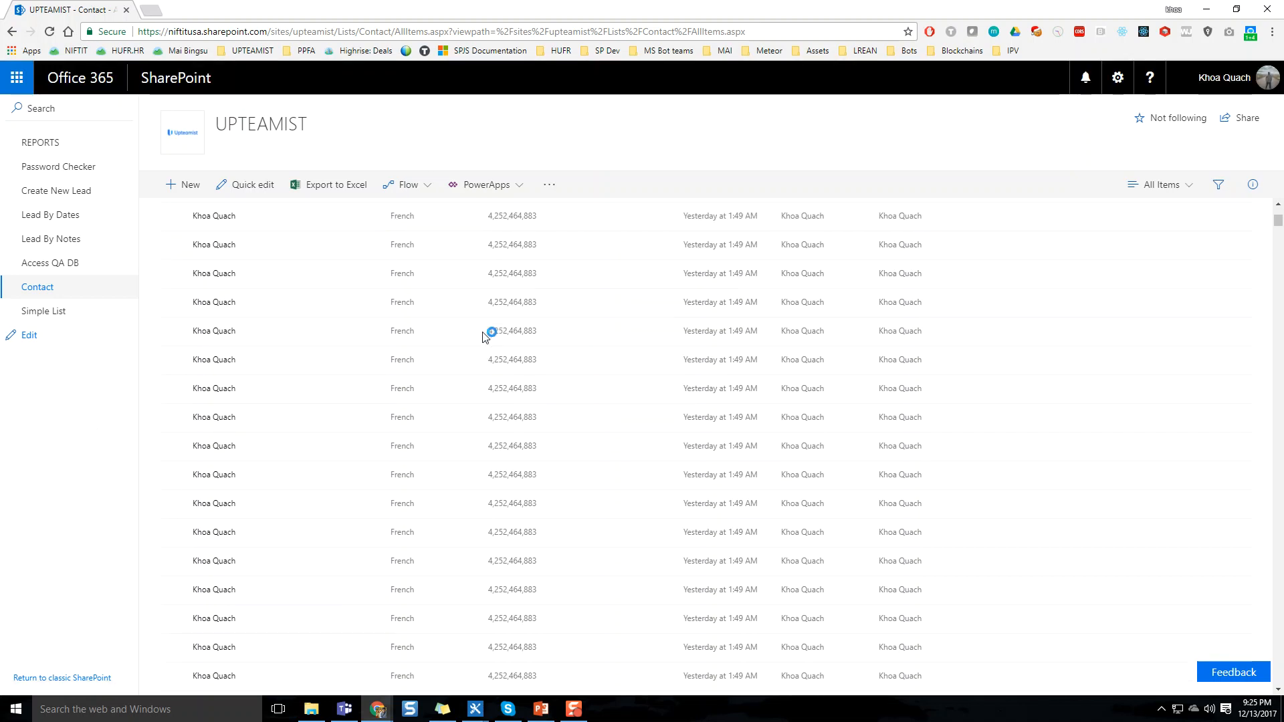
{"action": "scroll", "coordinate": [488, 339], "scroll_direction": "down", "scroll_amount": 2}
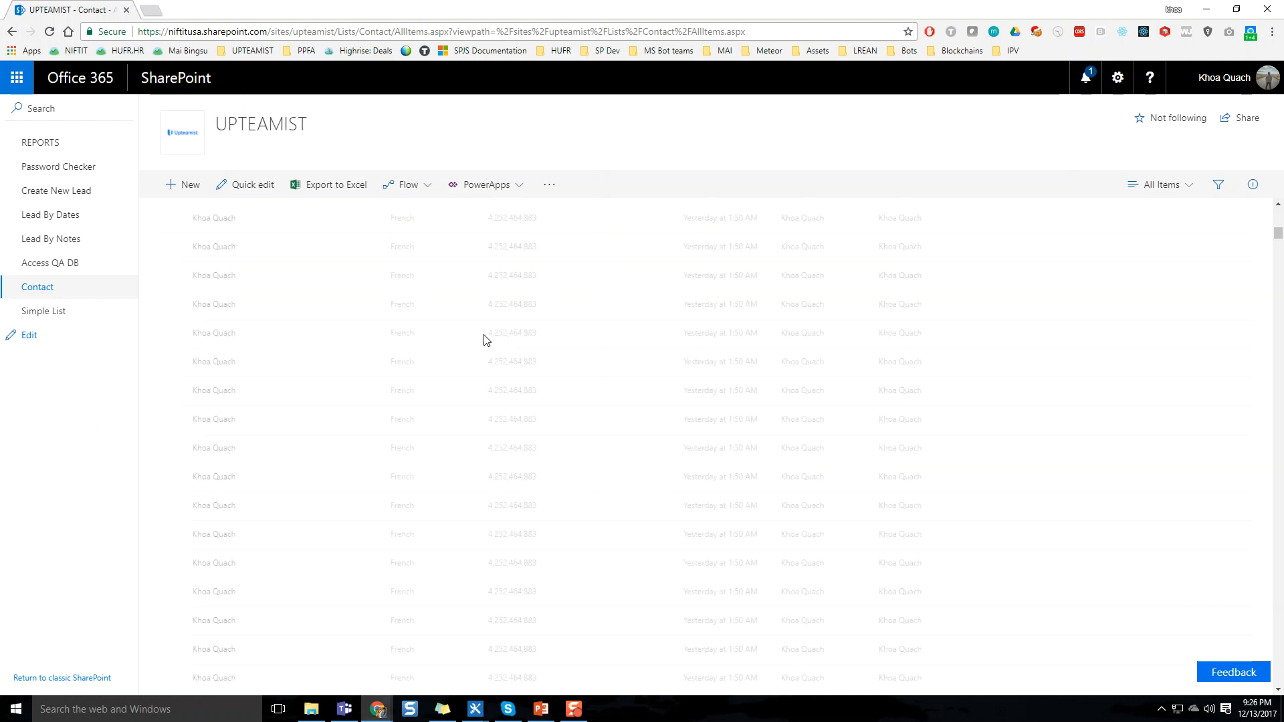
{"action": "scroll", "coordinate": [486, 338], "scroll_direction": "down", "scroll_amount": 2}
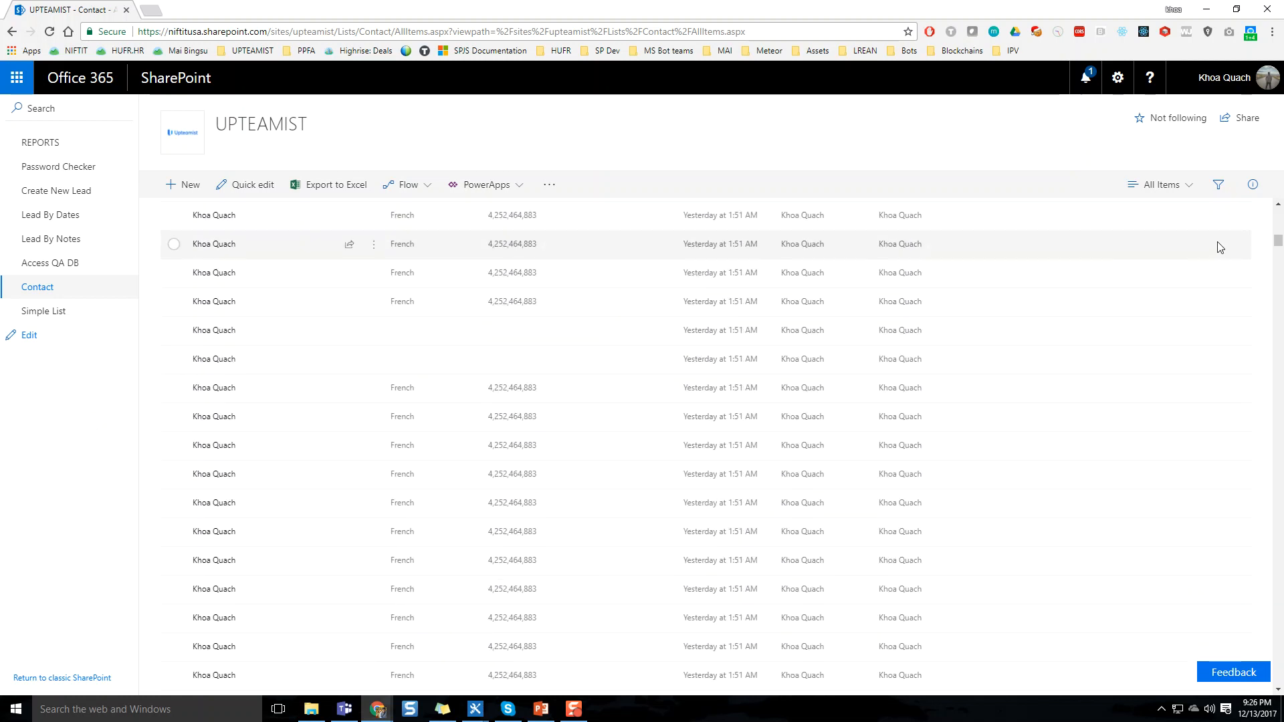
{"action": "left_click_drag", "start_coordinate": [1278, 245], "coordinate": [1257, 428]}
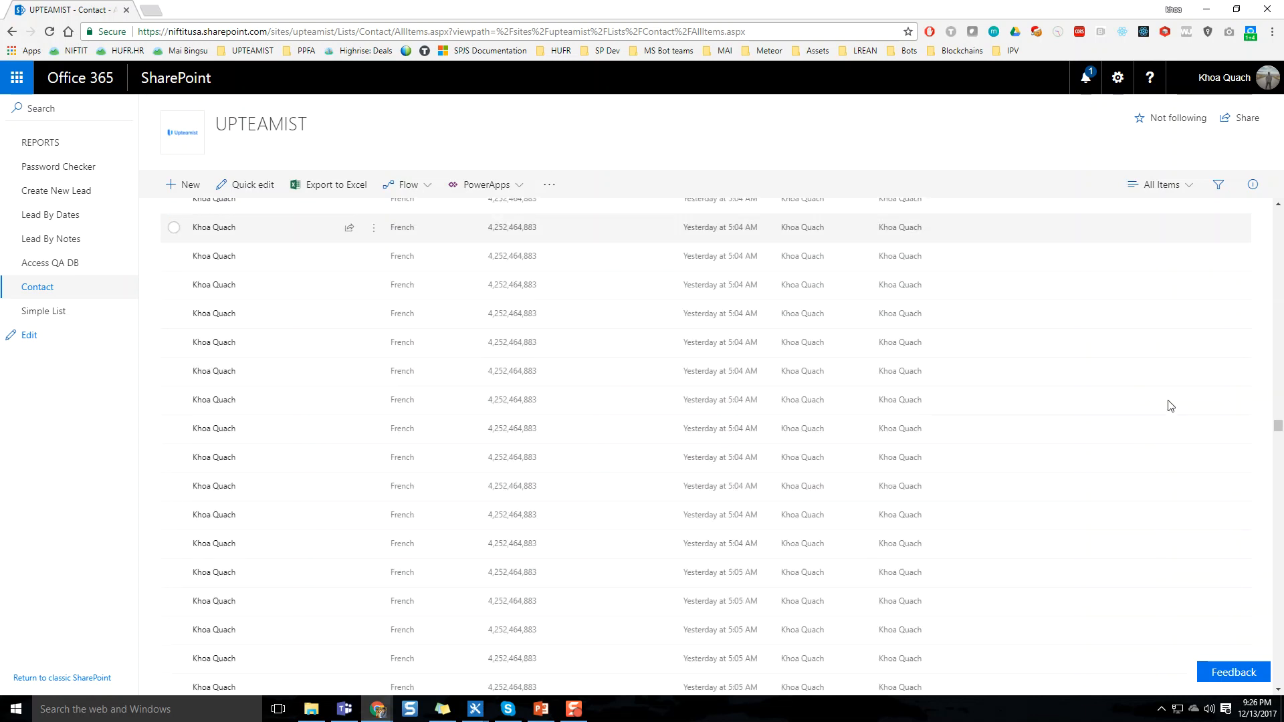
{"action": "left_click_drag", "start_coordinate": [1277, 433], "coordinate": [1255, 573]}
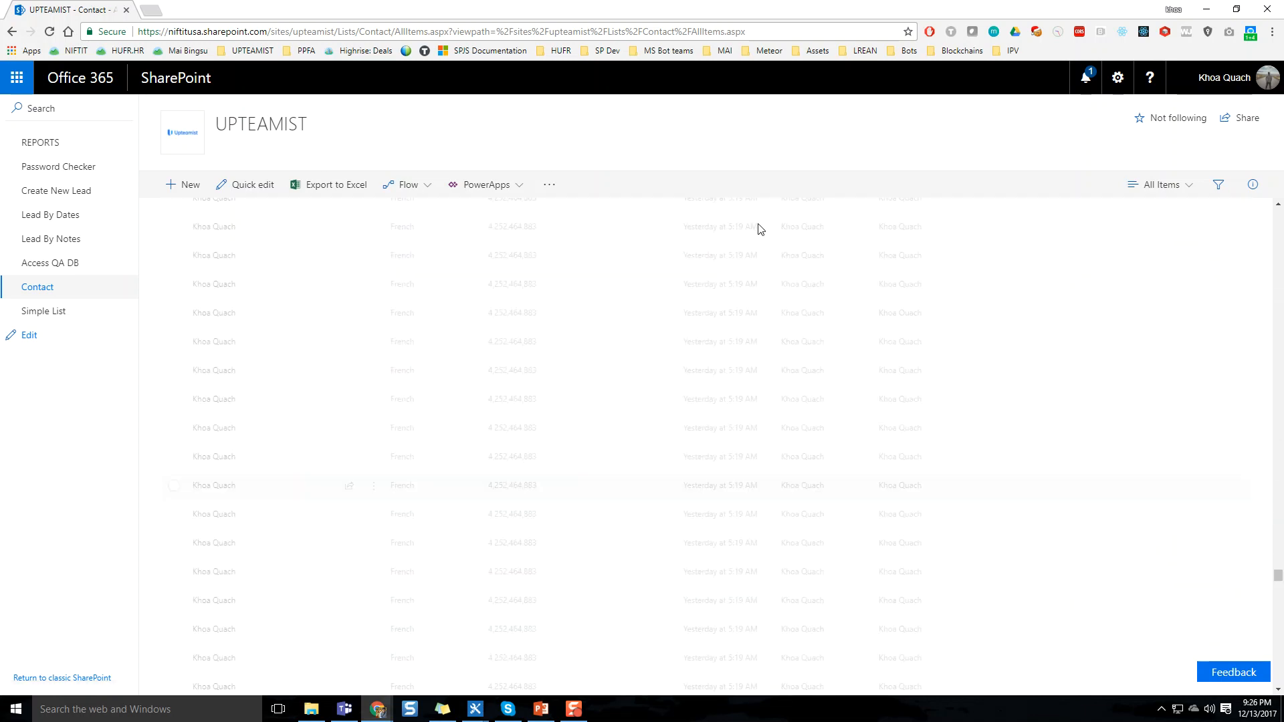
{"action": "scroll", "coordinate": [568, 280], "scroll_direction": "up", "scroll_amount": 5}
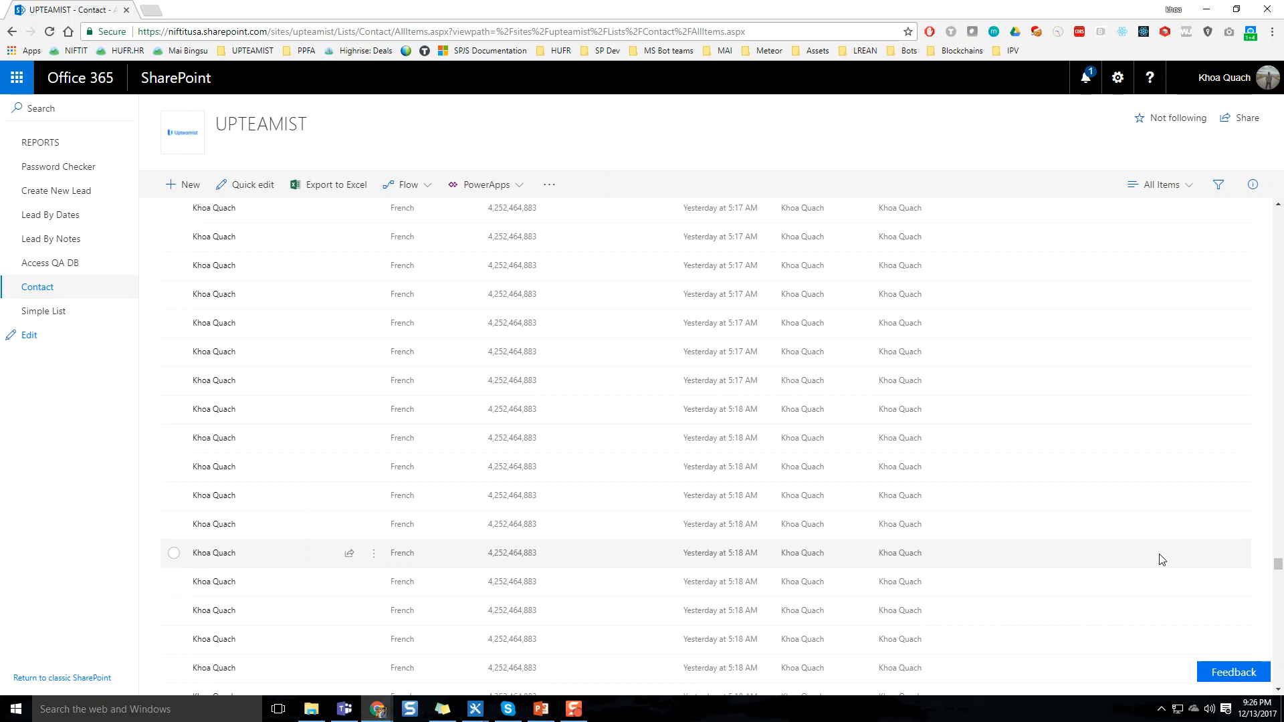
{"action": "left_click_drag", "start_coordinate": [1272, 569], "coordinate": [1263, 211]}
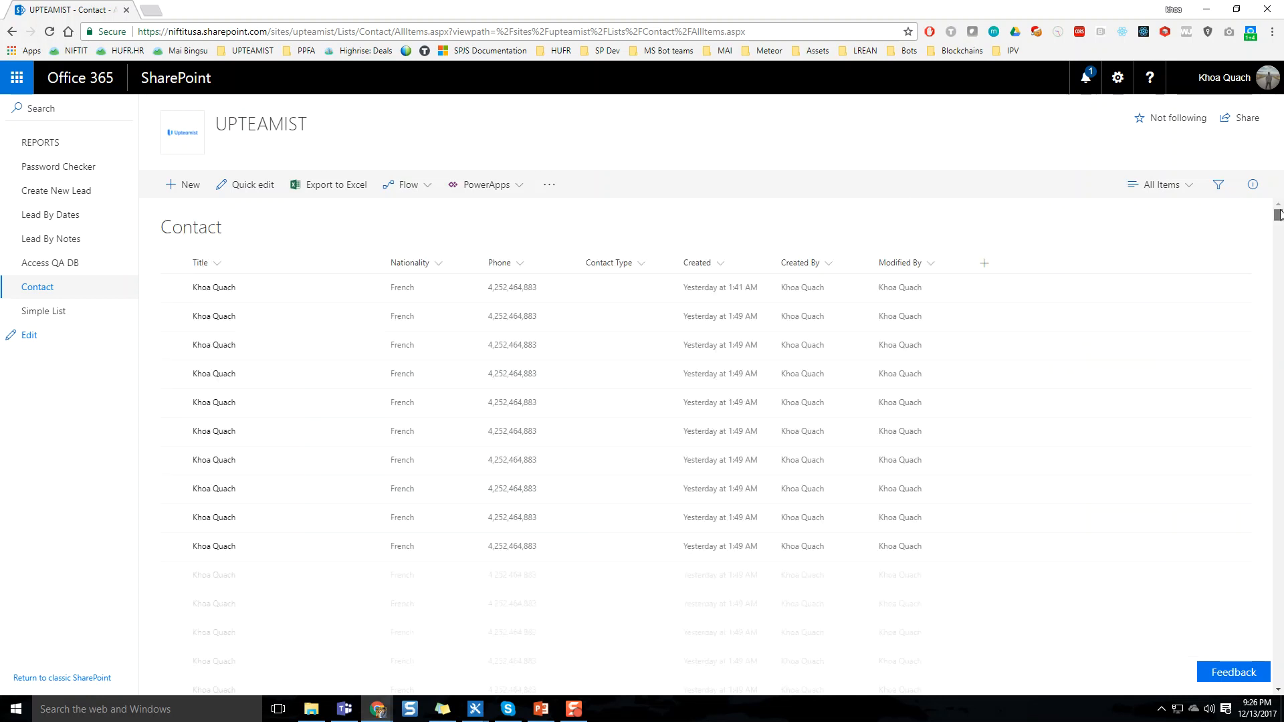
Open the Contact list in quick edit and look through its rows
{"action": "left_click", "coordinate": [247, 186]}
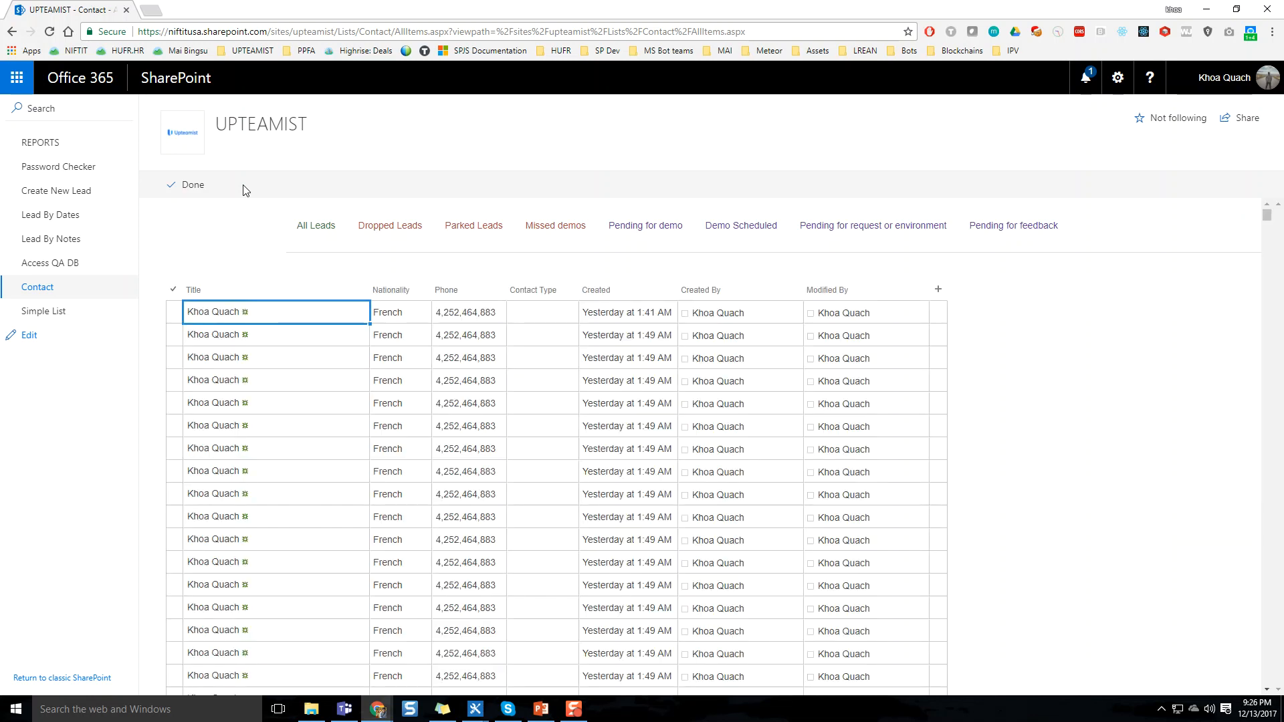
{"action": "scroll", "coordinate": [1149, 343], "scroll_direction": "down", "scroll_amount": 3}
{"action": "scroll", "coordinate": [466, 381], "scroll_direction": "down", "scroll_amount": 5}
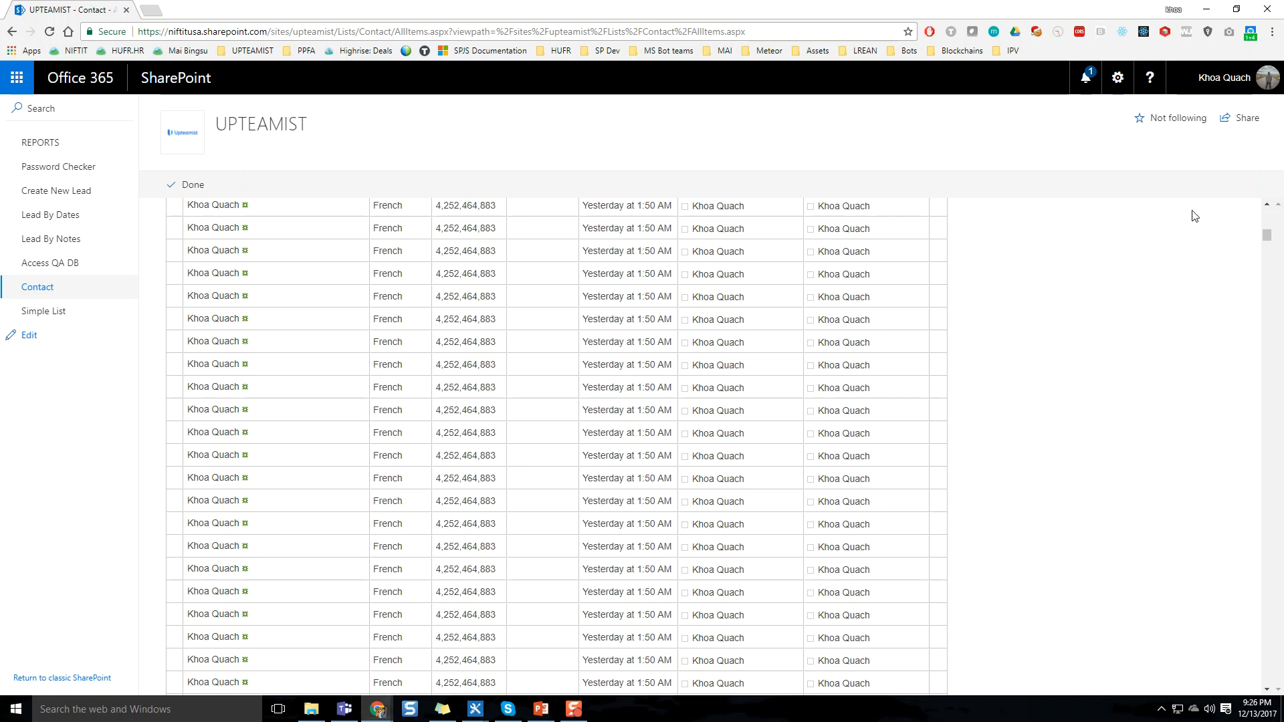
Switch to the PowerPoint presentation NIFTIT.SP.Lists.Views.pptx
{"action": "left_click", "coordinate": [547, 710]}
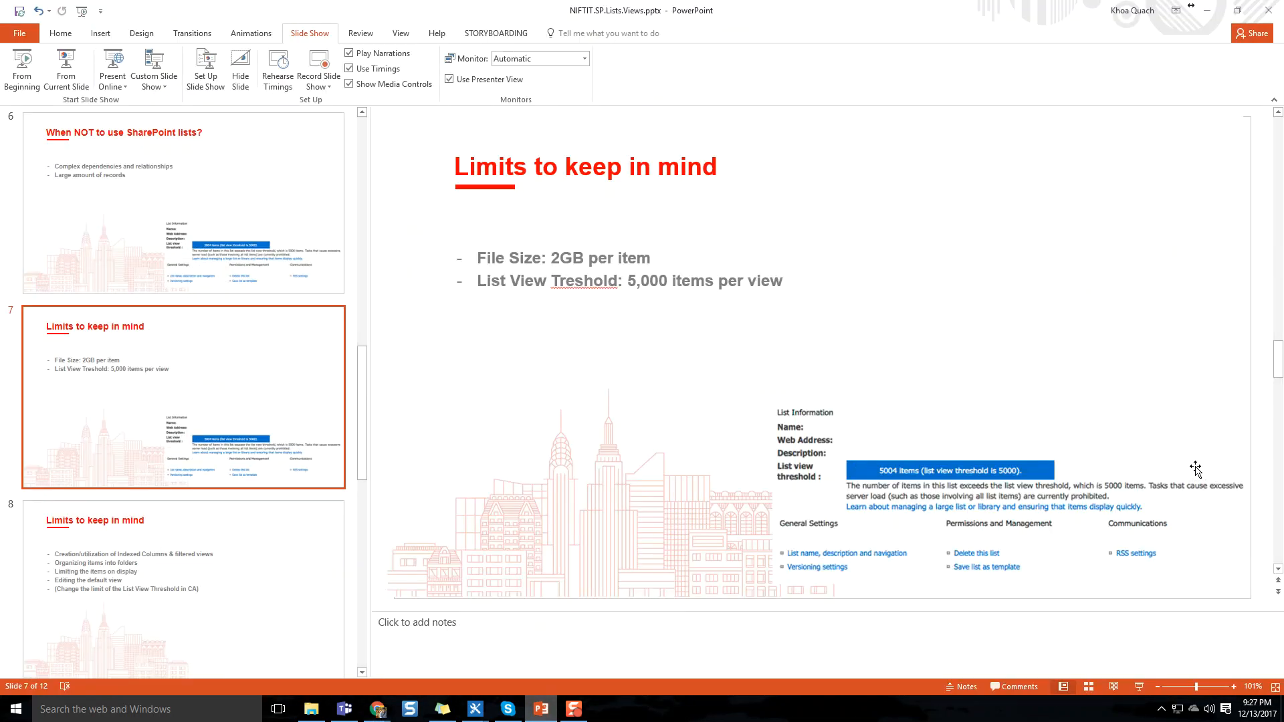